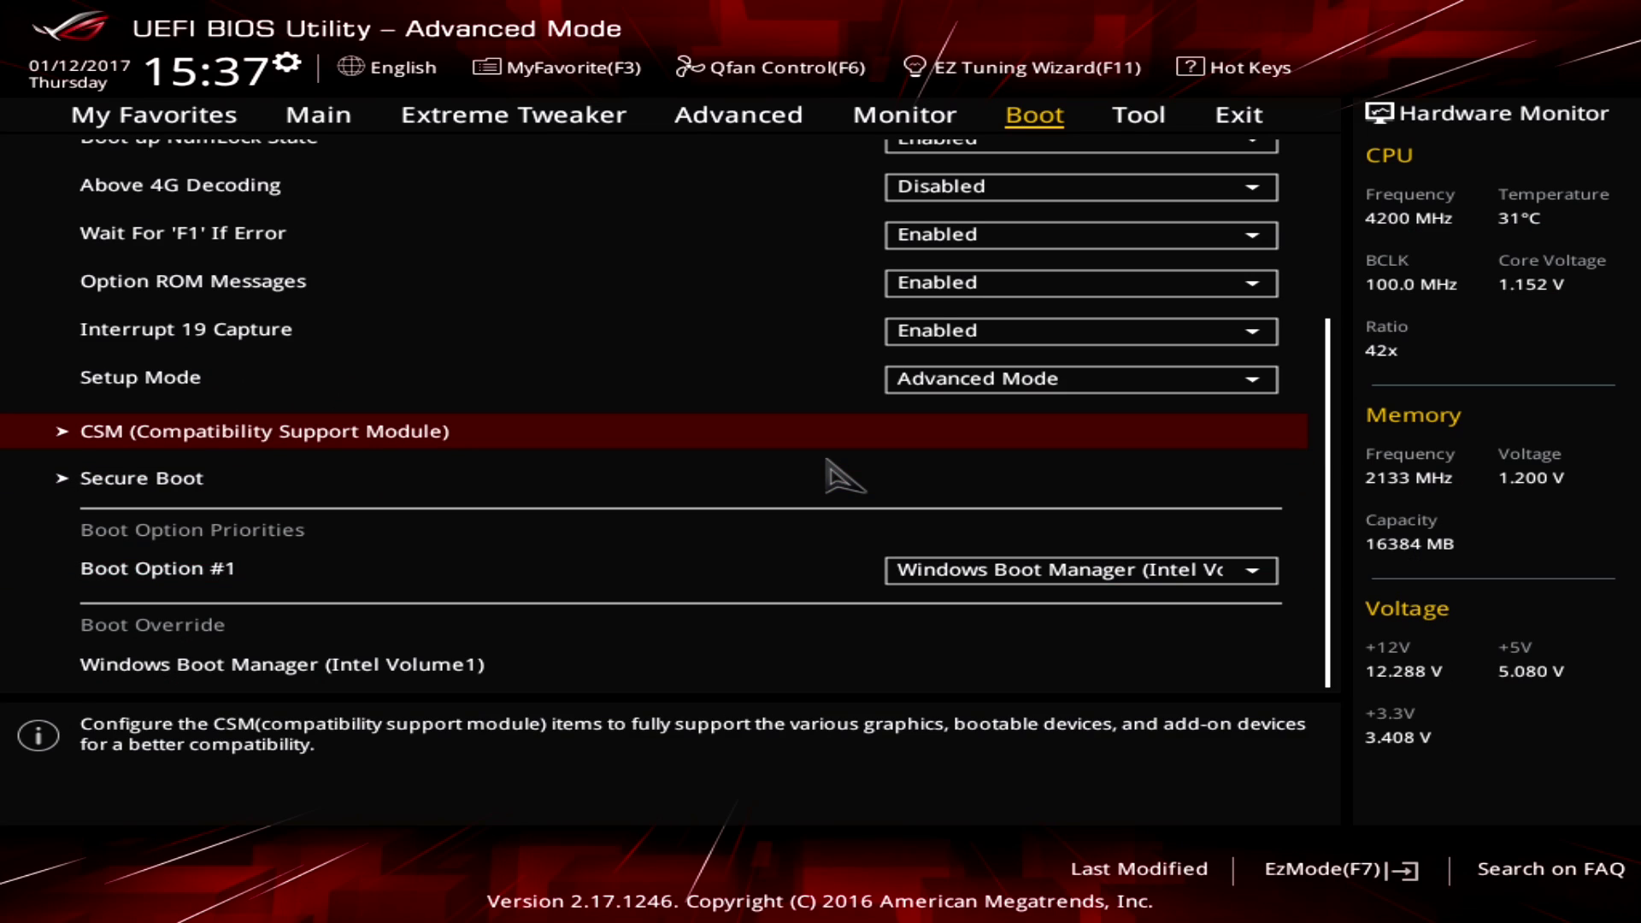
- Review CSM's Boot Device Control and Boot from Storage Devices, then go to Advanced's PCH Storage Configuration
{"action": "key", "text": "Return"}
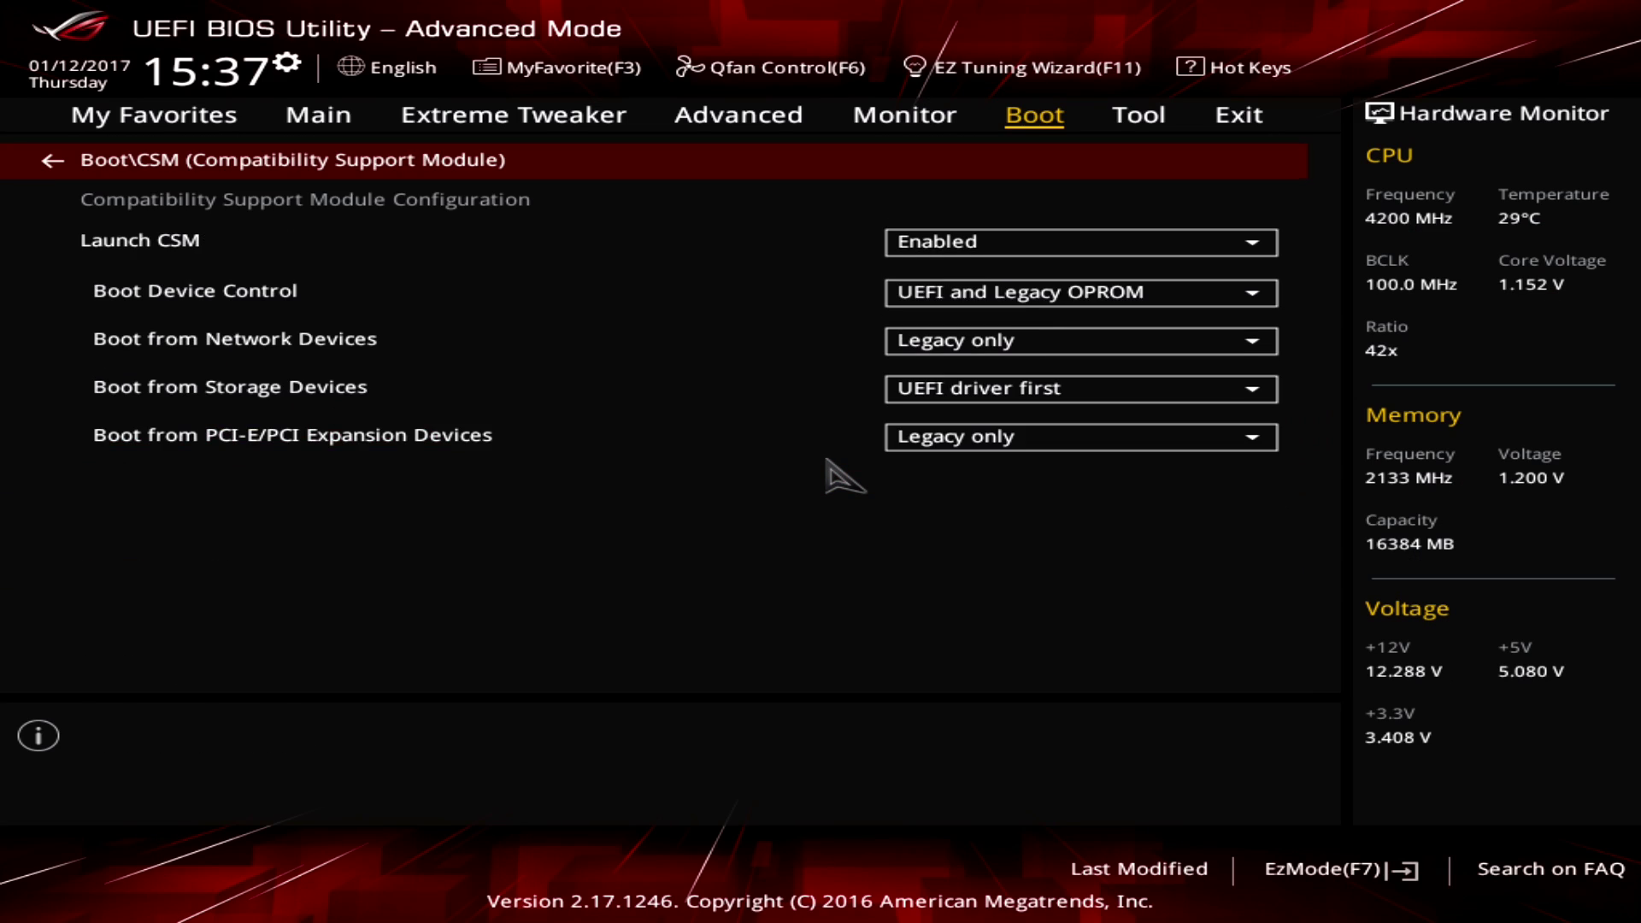
{"action": "key", "text": "Down"}
{"action": "key", "text": "Down"}
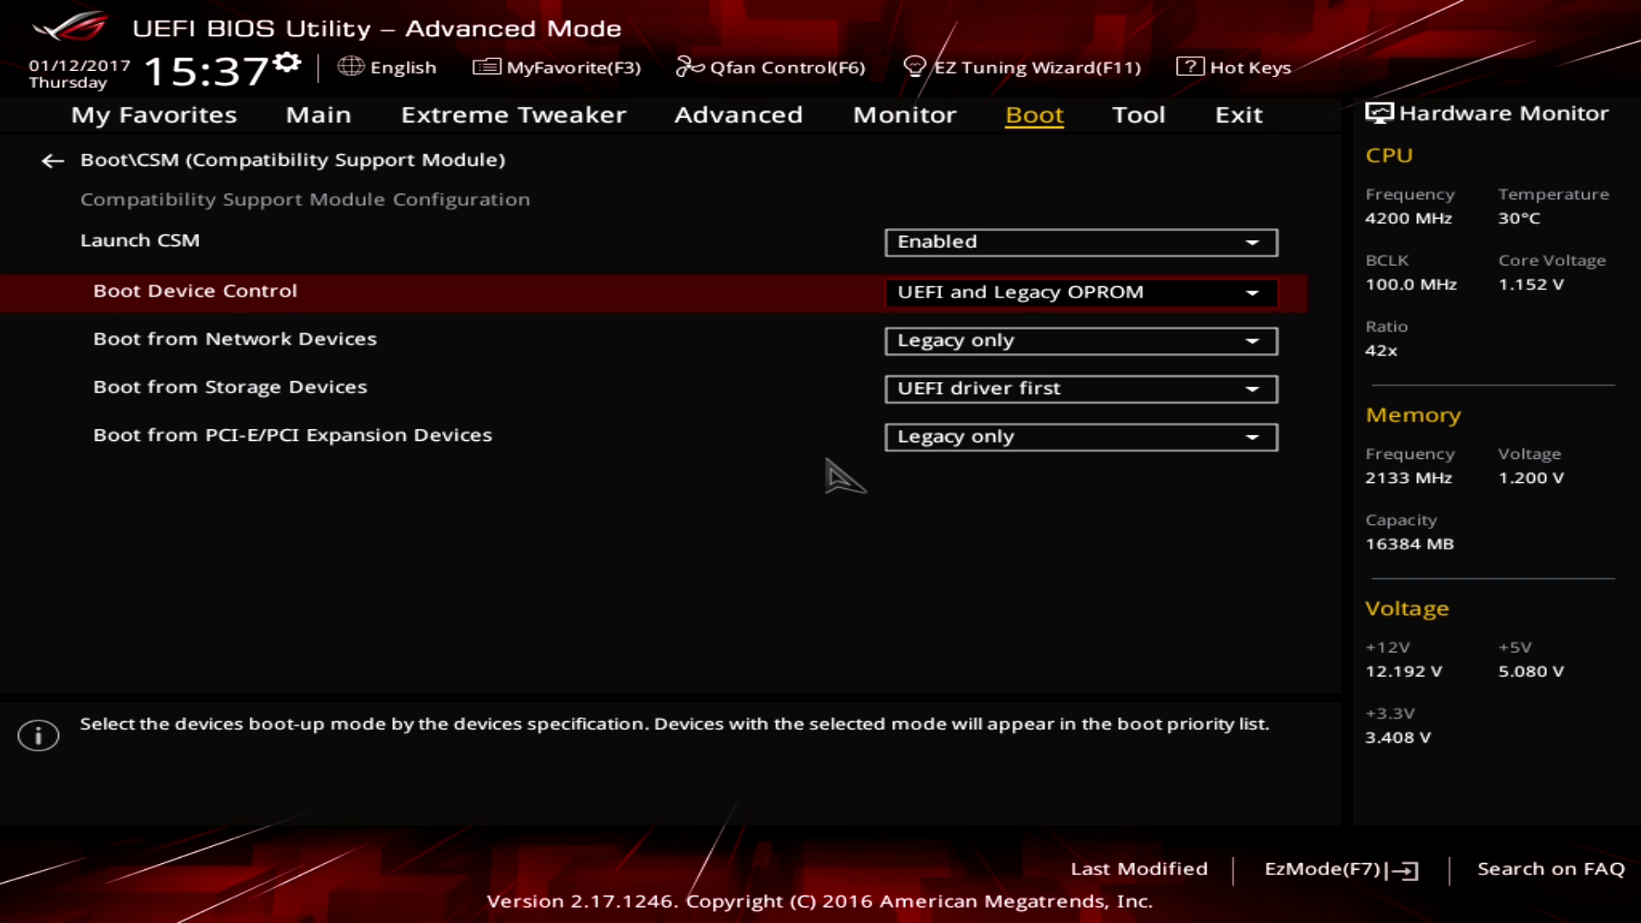
{"action": "key", "text": "Down"}
{"action": "key", "text": "Down"}
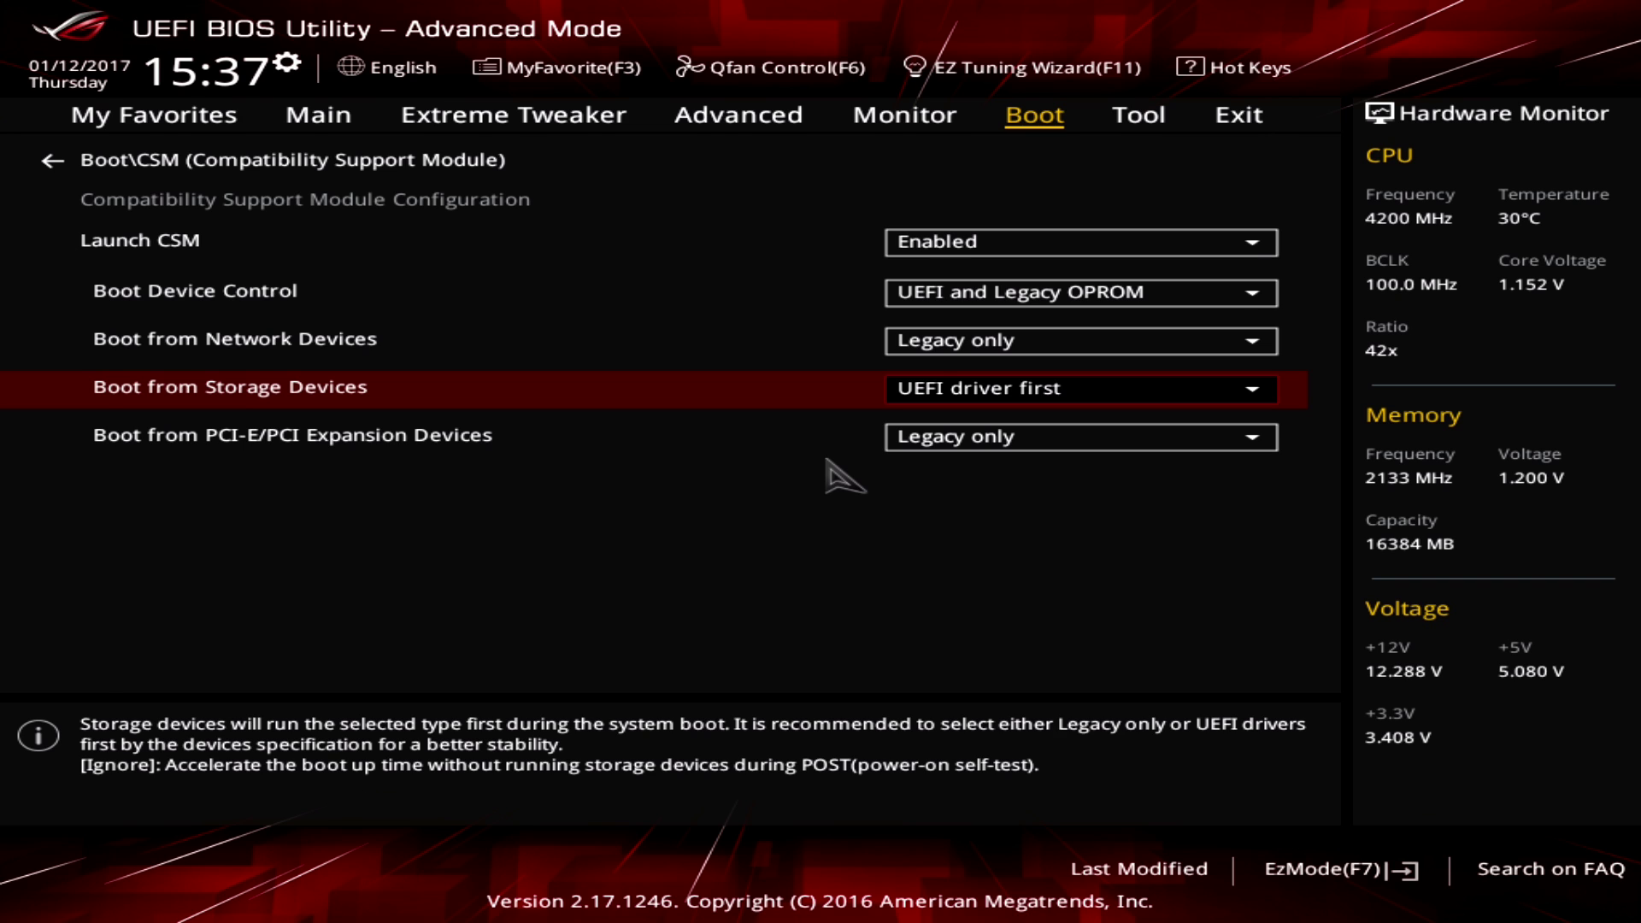
{"action": "key", "text": "Left"}
{"action": "key", "text": "Left"}
{"action": "key", "text": "Down"}
{"action": "key", "text": "Down"}
{"action": "key", "text": "Down"}
{"action": "key", "text": "Down"}
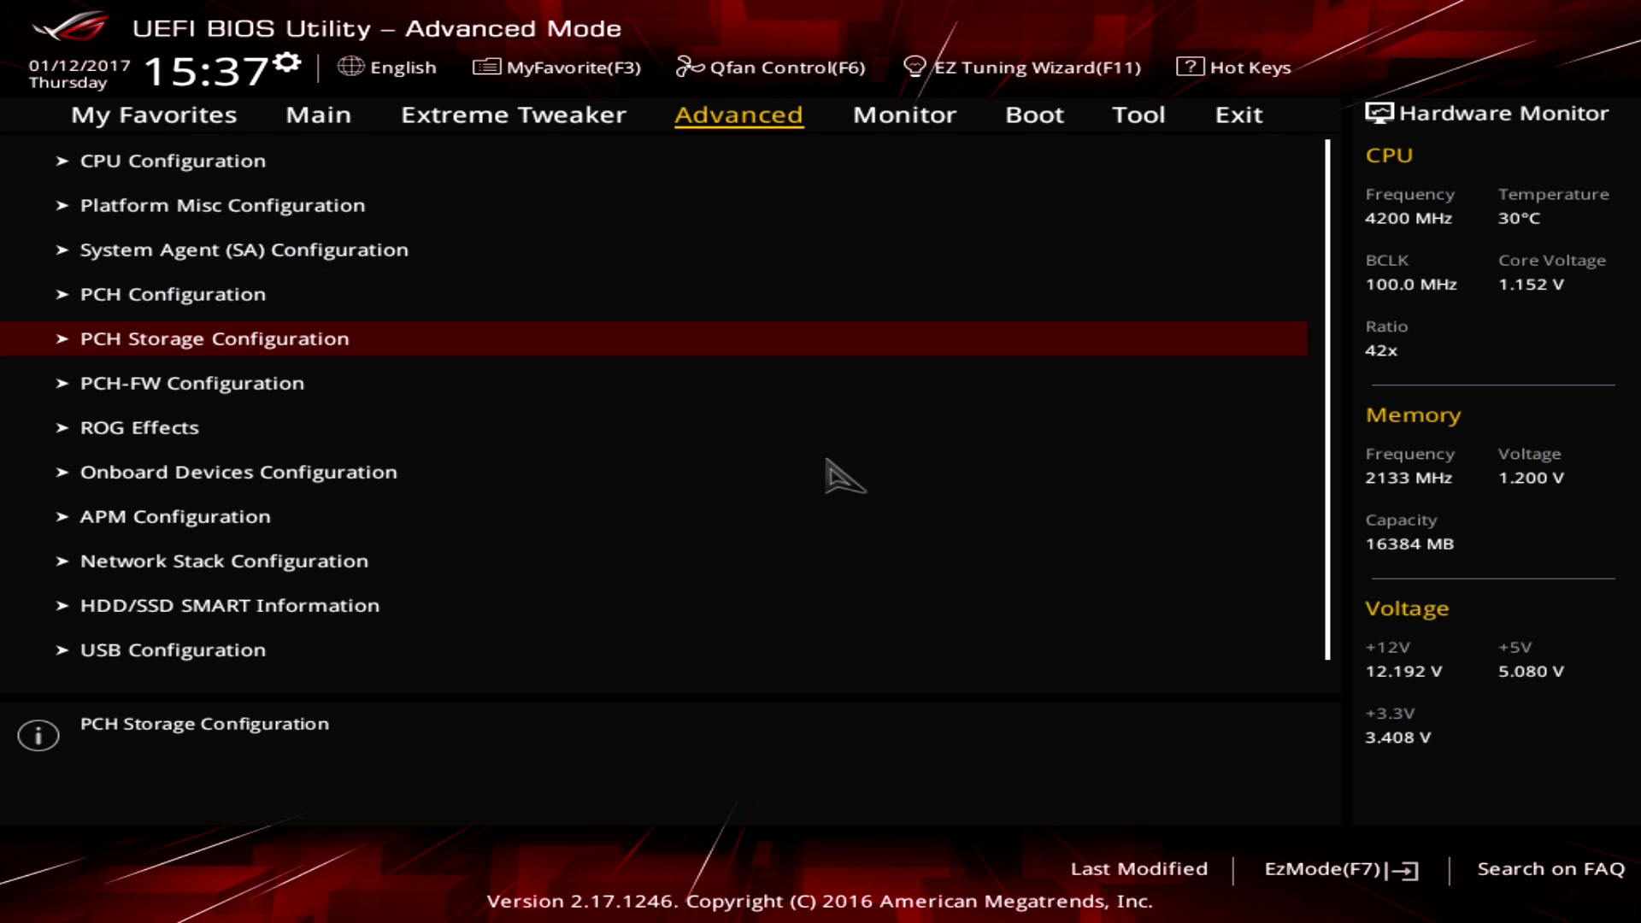
{"action": "key", "text": "Return"}
{"action": "key", "text": "Down"}
{"action": "key", "text": "Down"}
{"action": "key", "text": "Down"}
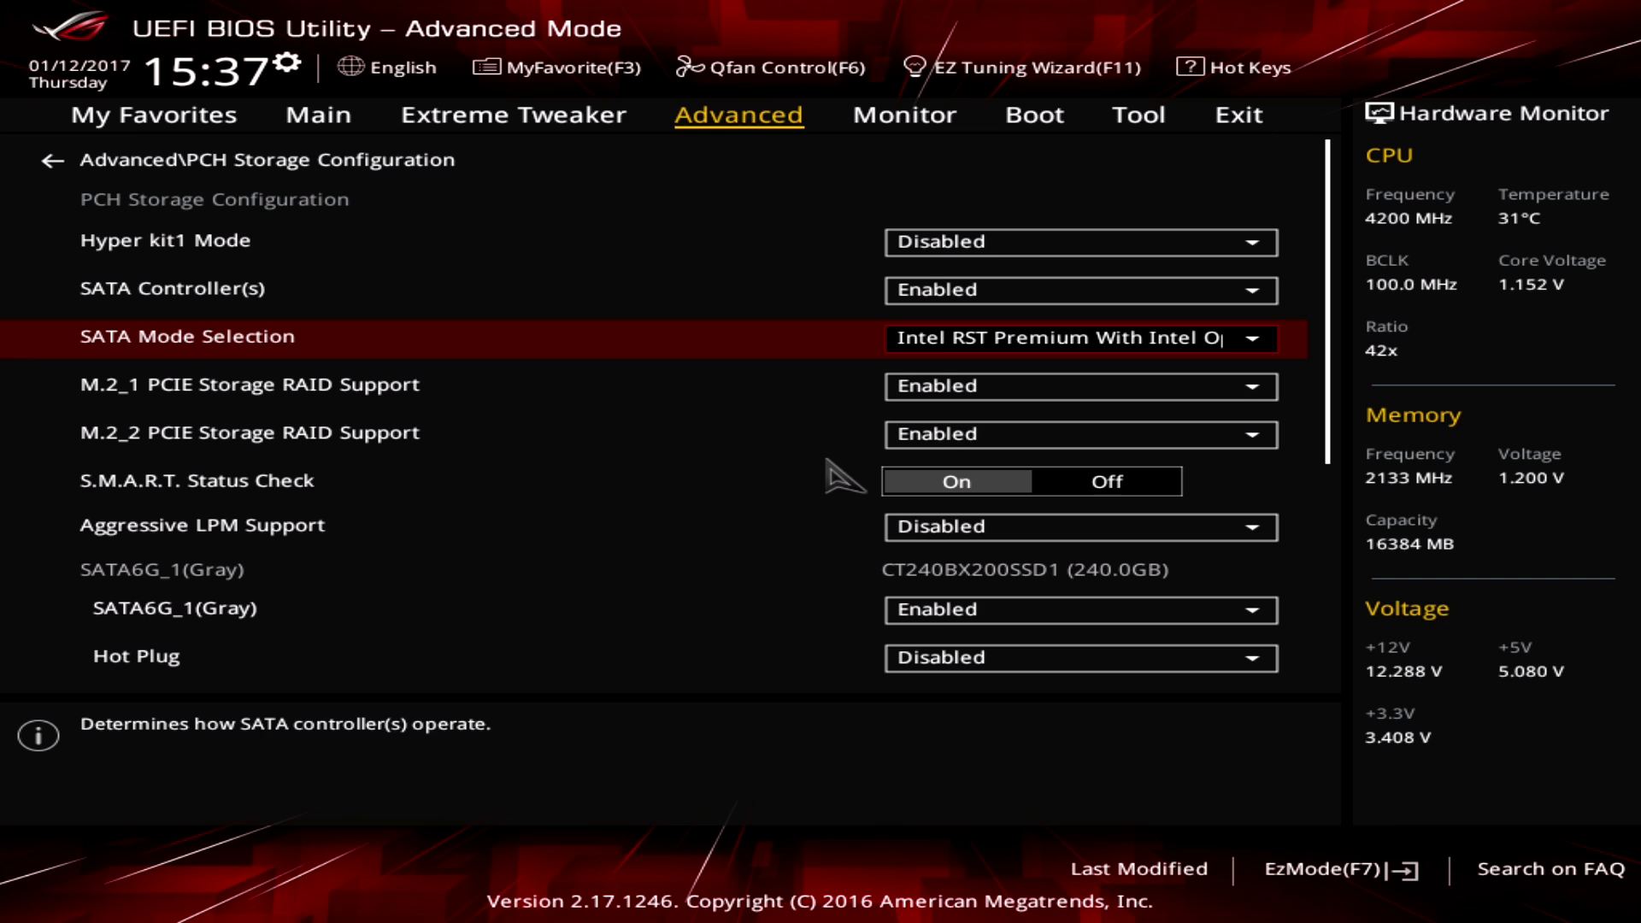
{"action": "key", "text": "Down"}
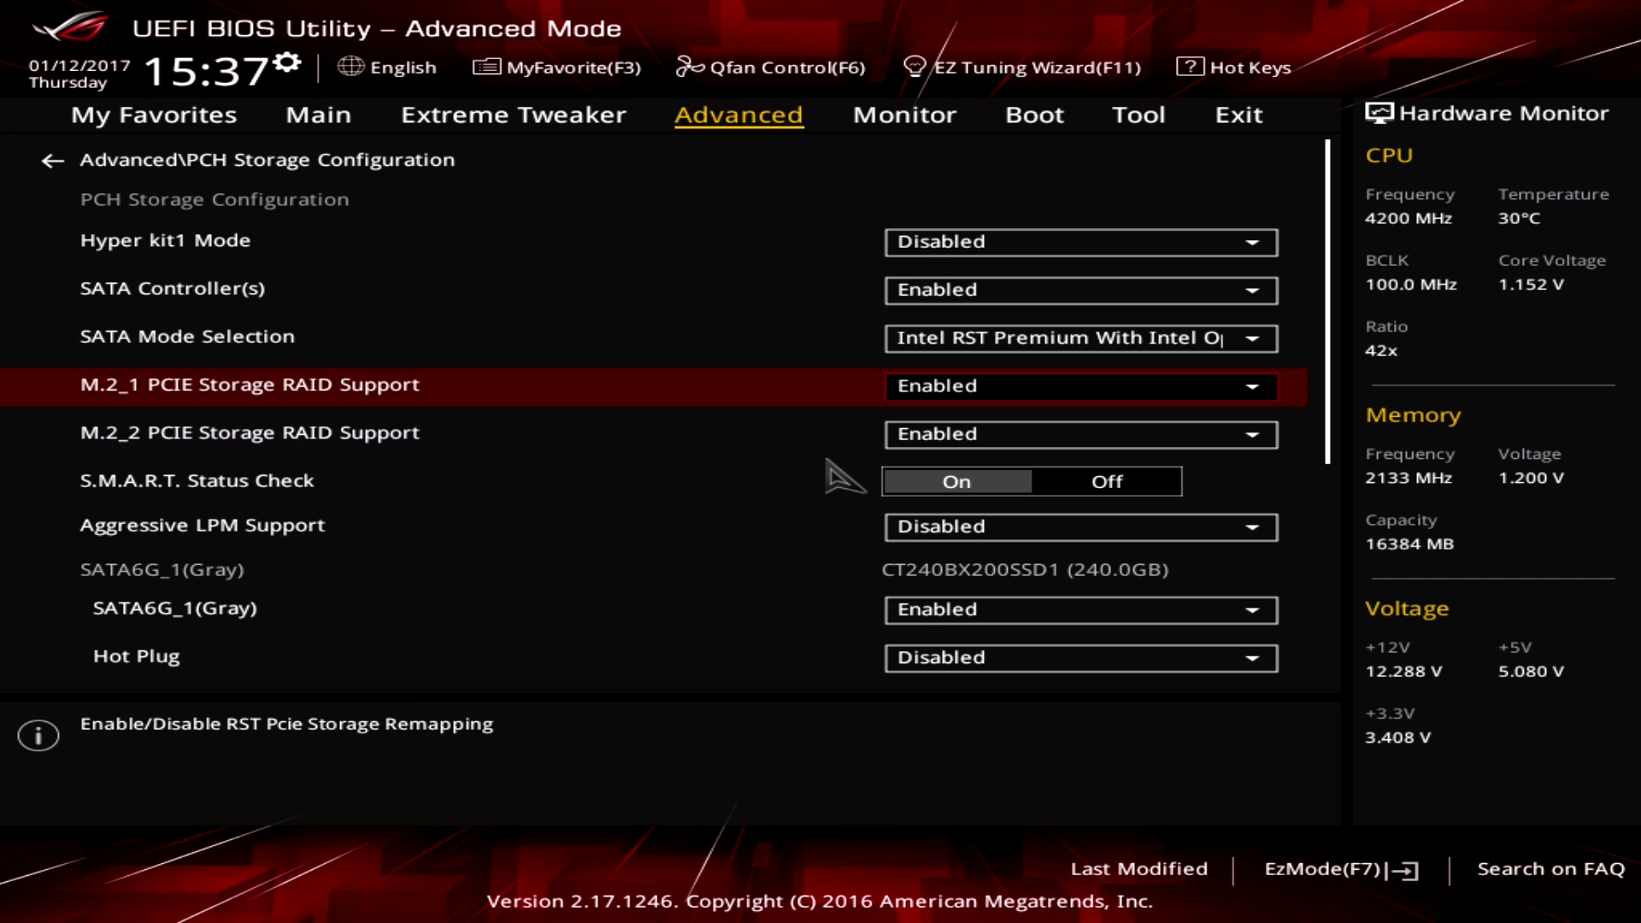
{"action": "key", "text": "Down"}
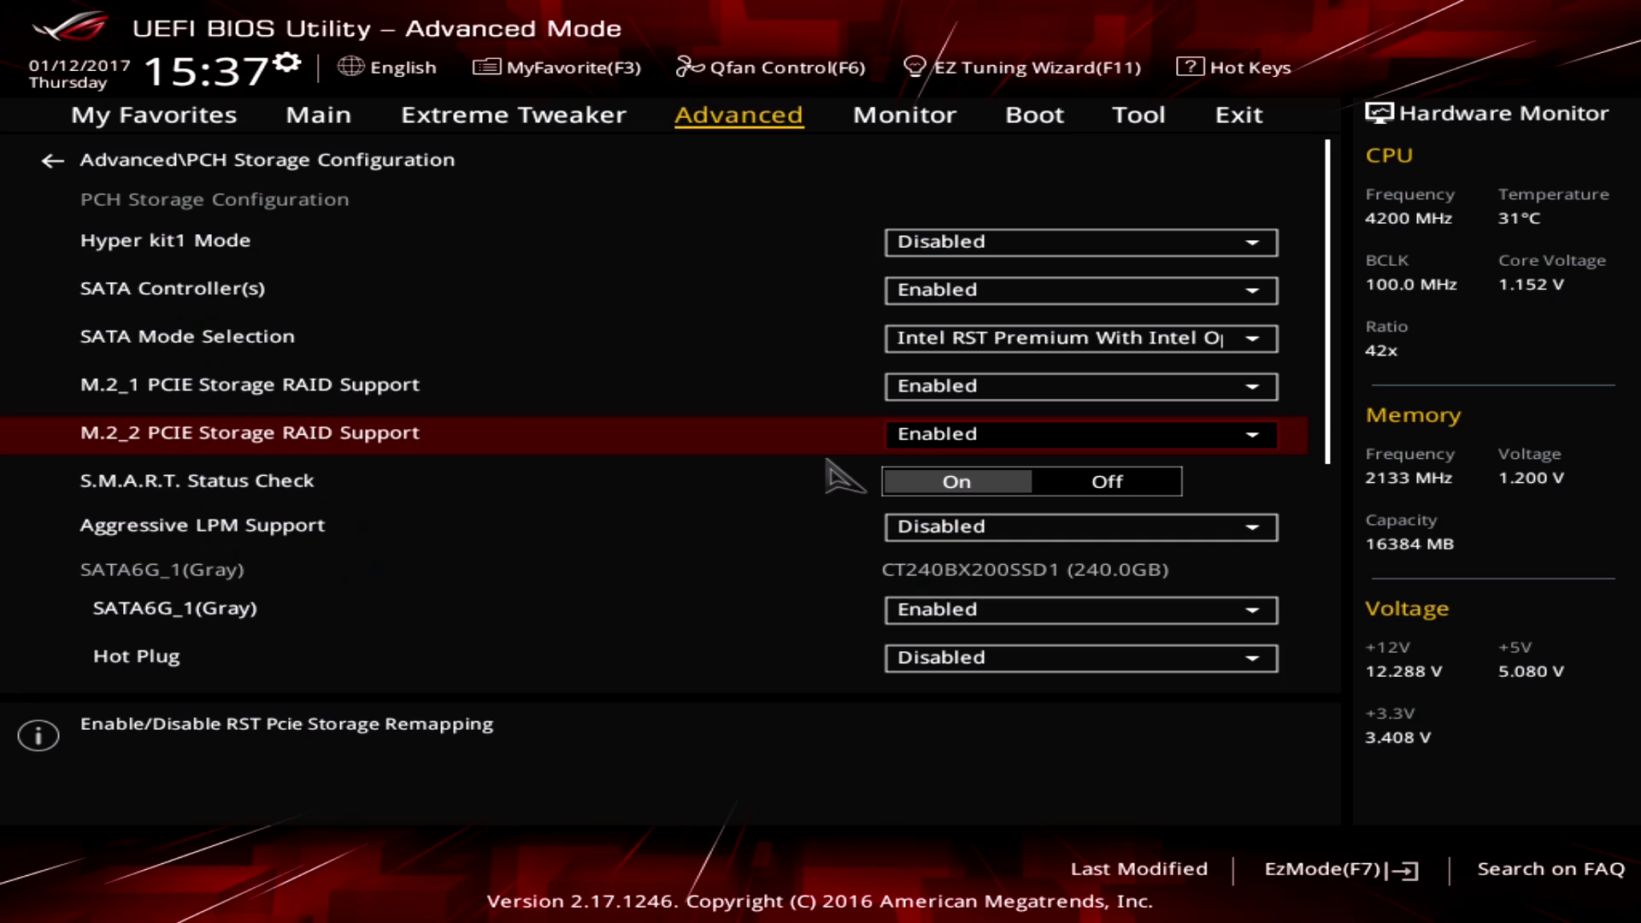
{"action": "key", "text": "Escape"}
{"action": "key", "text": "Down"}
{"action": "key", "text": "Down"}
{"action": "key", "text": "Down"}
{"action": "key", "text": "Down"}
{"action": "key", "text": "Down"}
{"action": "key", "text": "Down"}
{"action": "key", "text": "Down"}
{"action": "key", "text": "Down"}
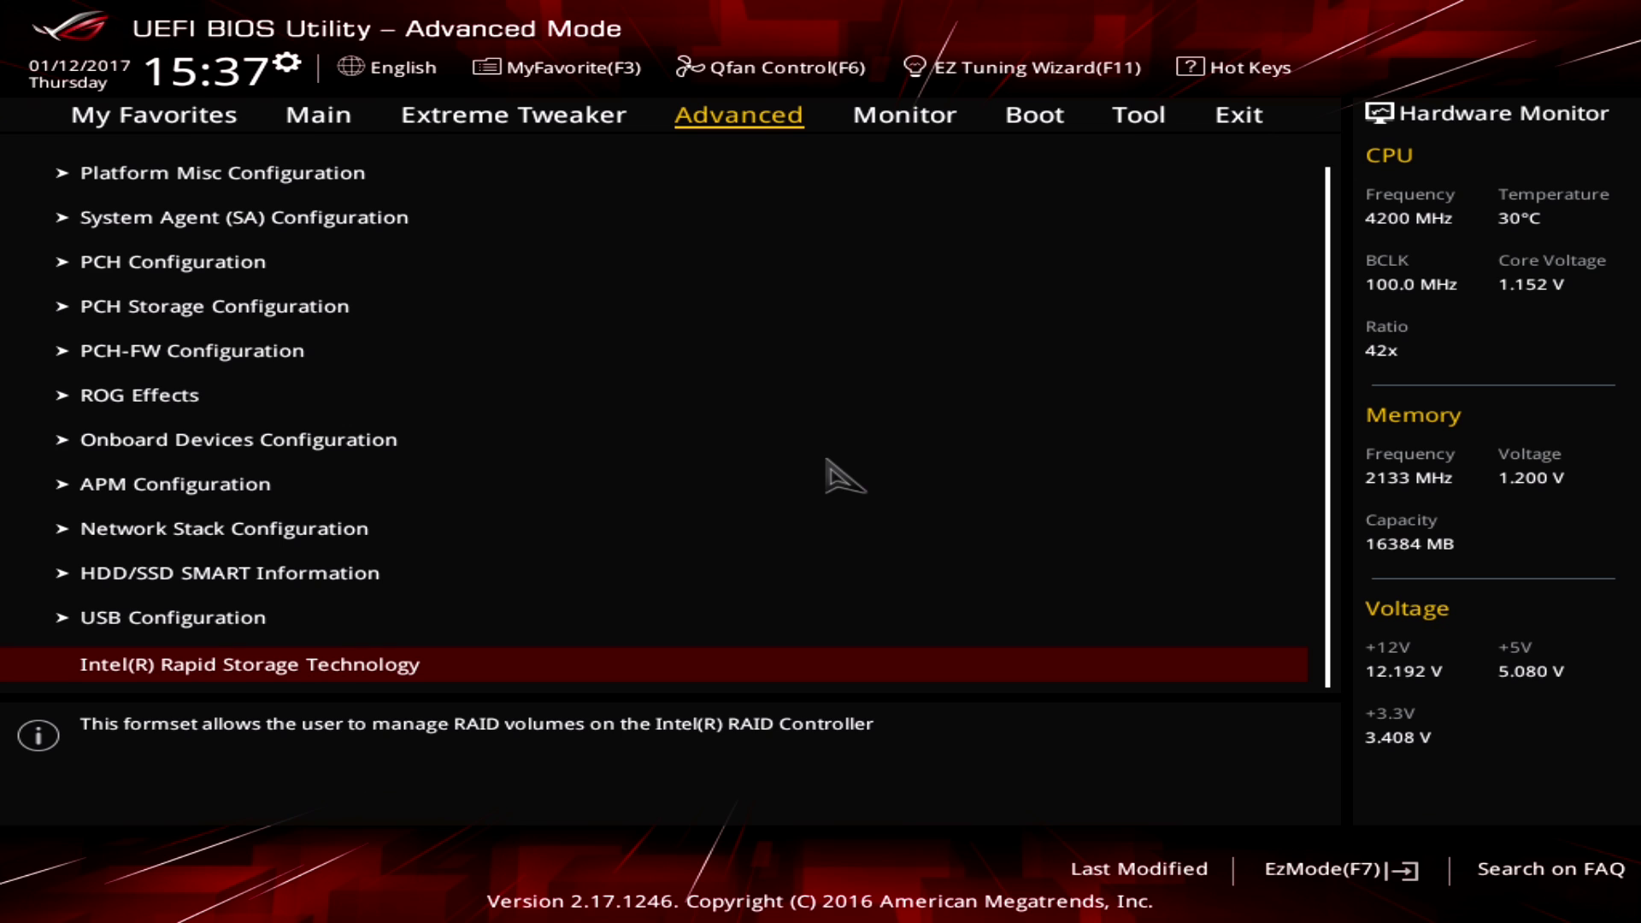
- In Intel Rapid Storage Technology, view Volume1's RAID0 info and both member disks
{"action": "key", "text": "Return"}
{"action": "key", "text": "Down"}
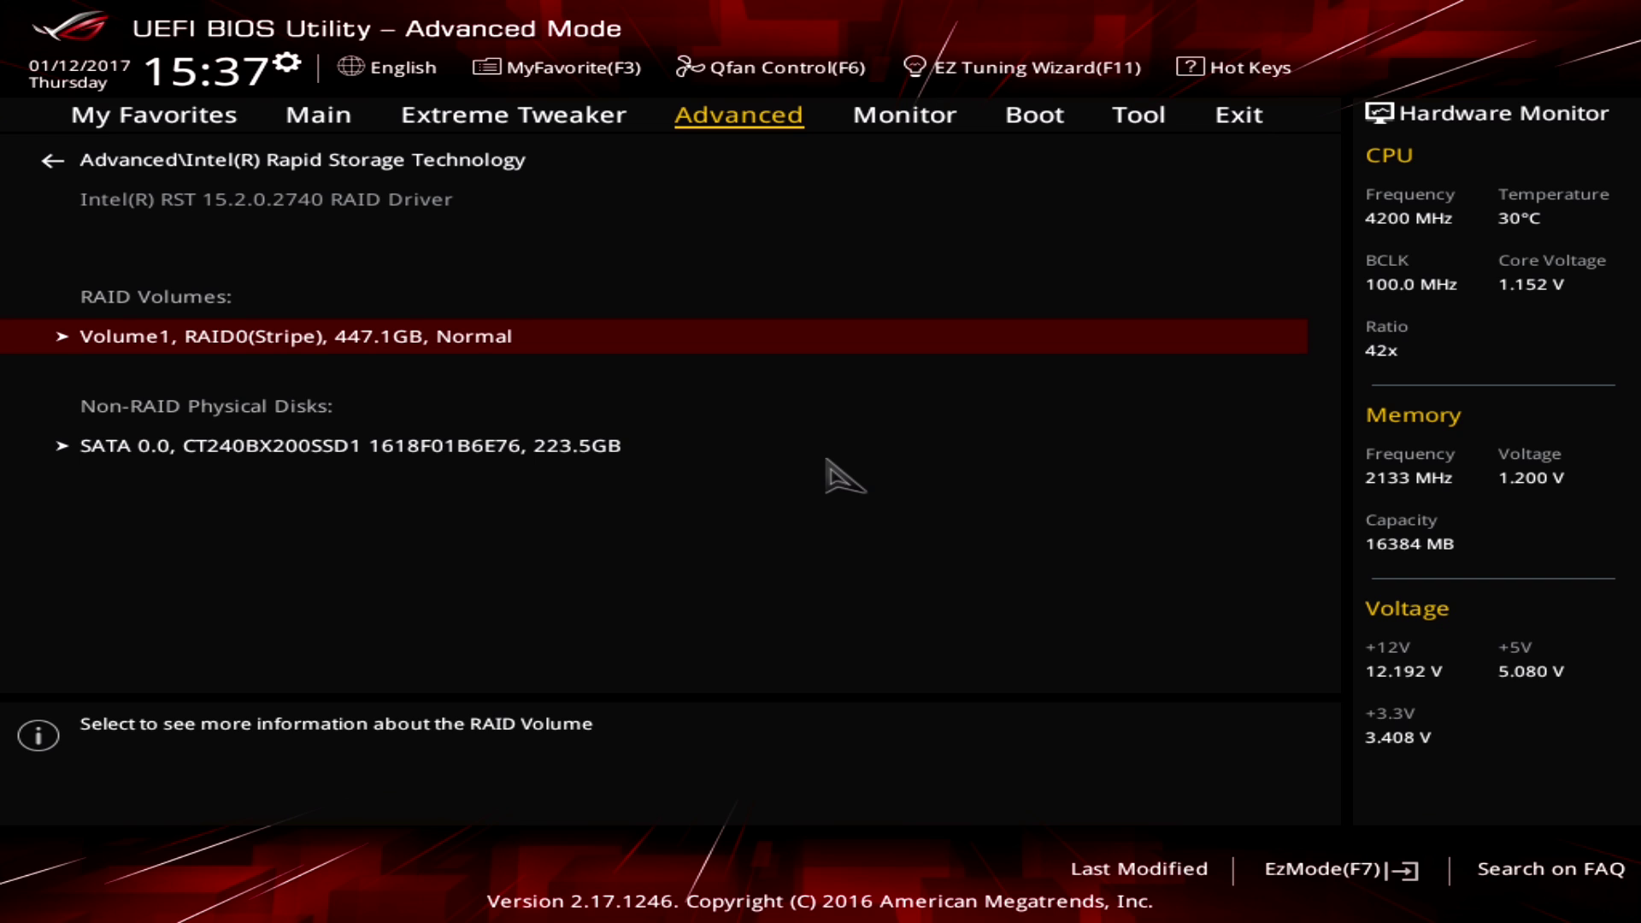
{"action": "key", "text": "Return"}
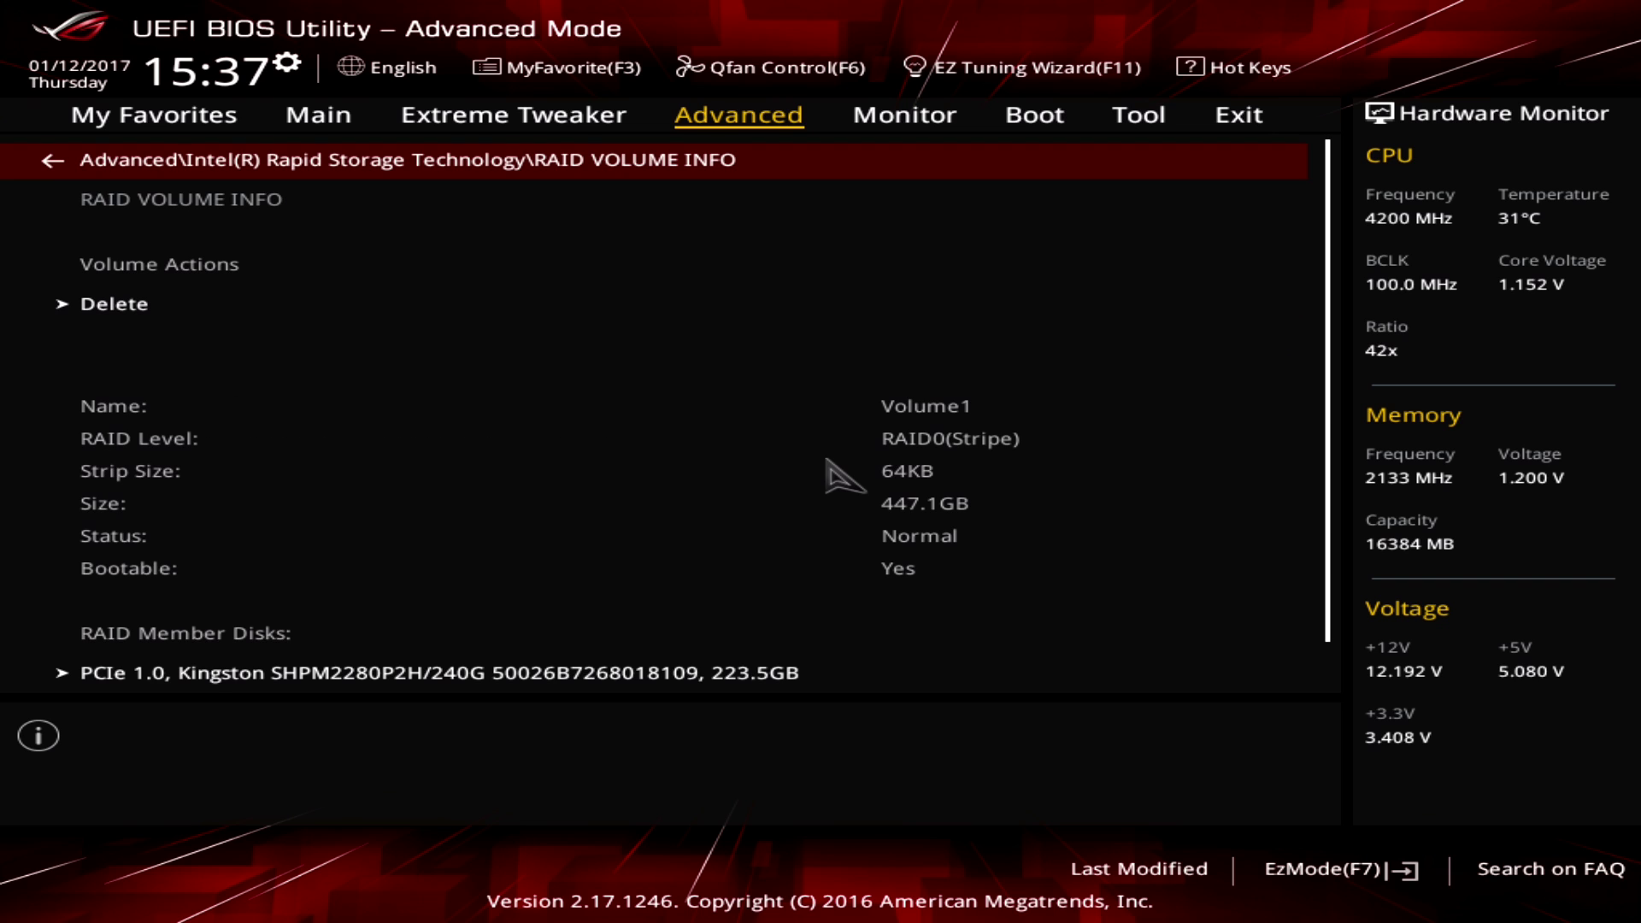
{"action": "key", "text": "Down"}
{"action": "key", "text": "Down"}
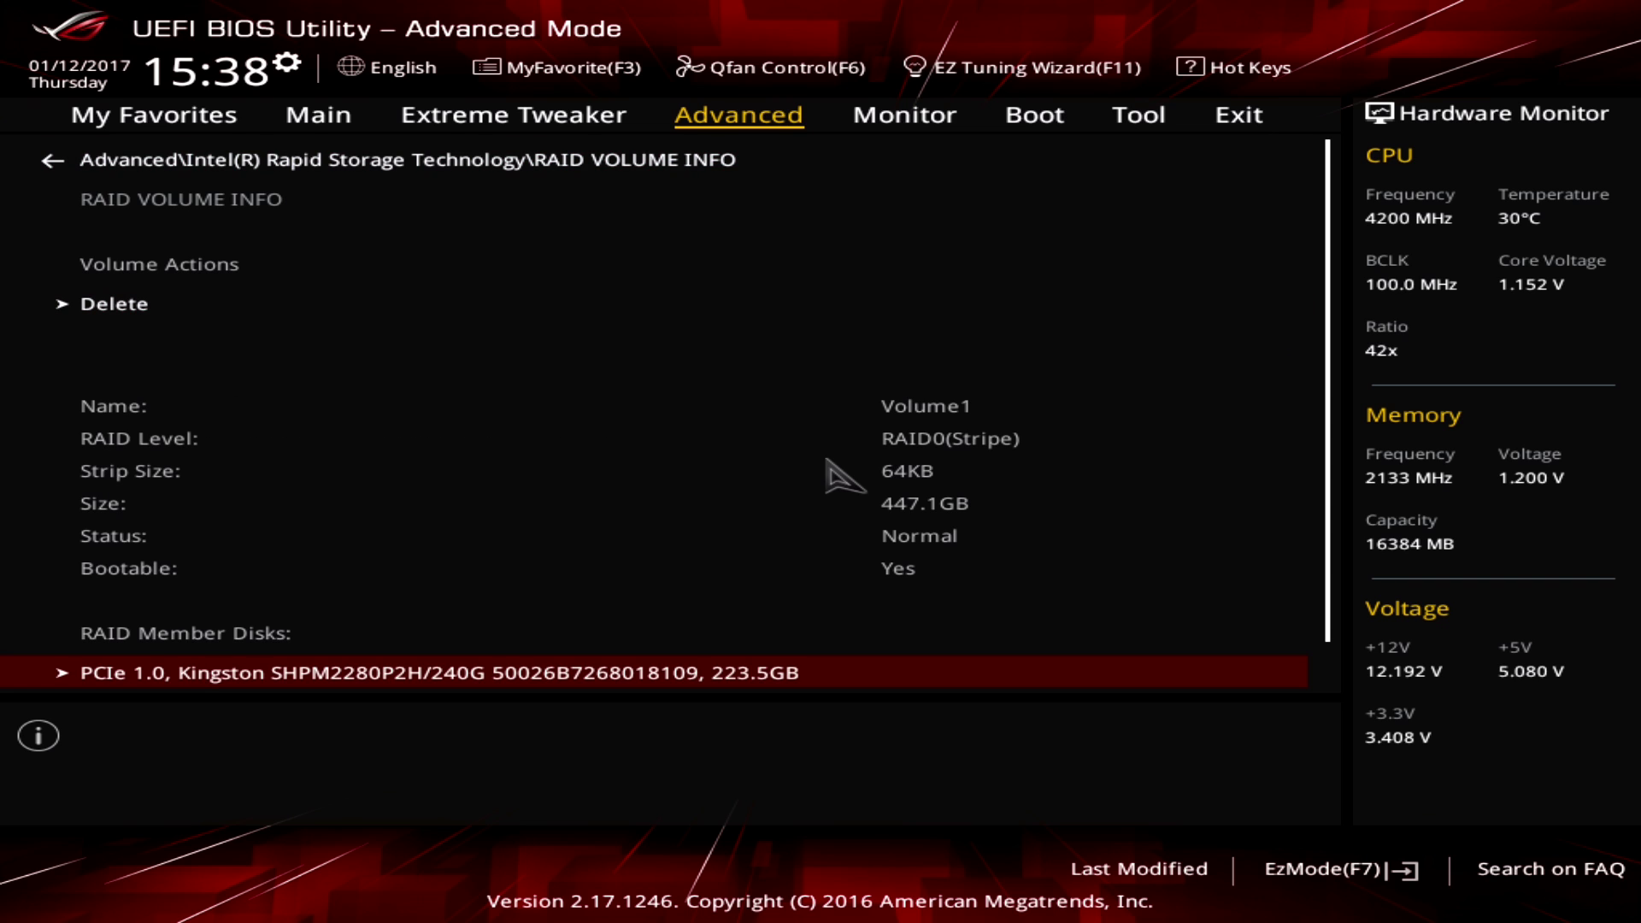
{"action": "key", "text": "Down"}
{"action": "key", "text": "Up"}
{"action": "key", "text": "Down"}
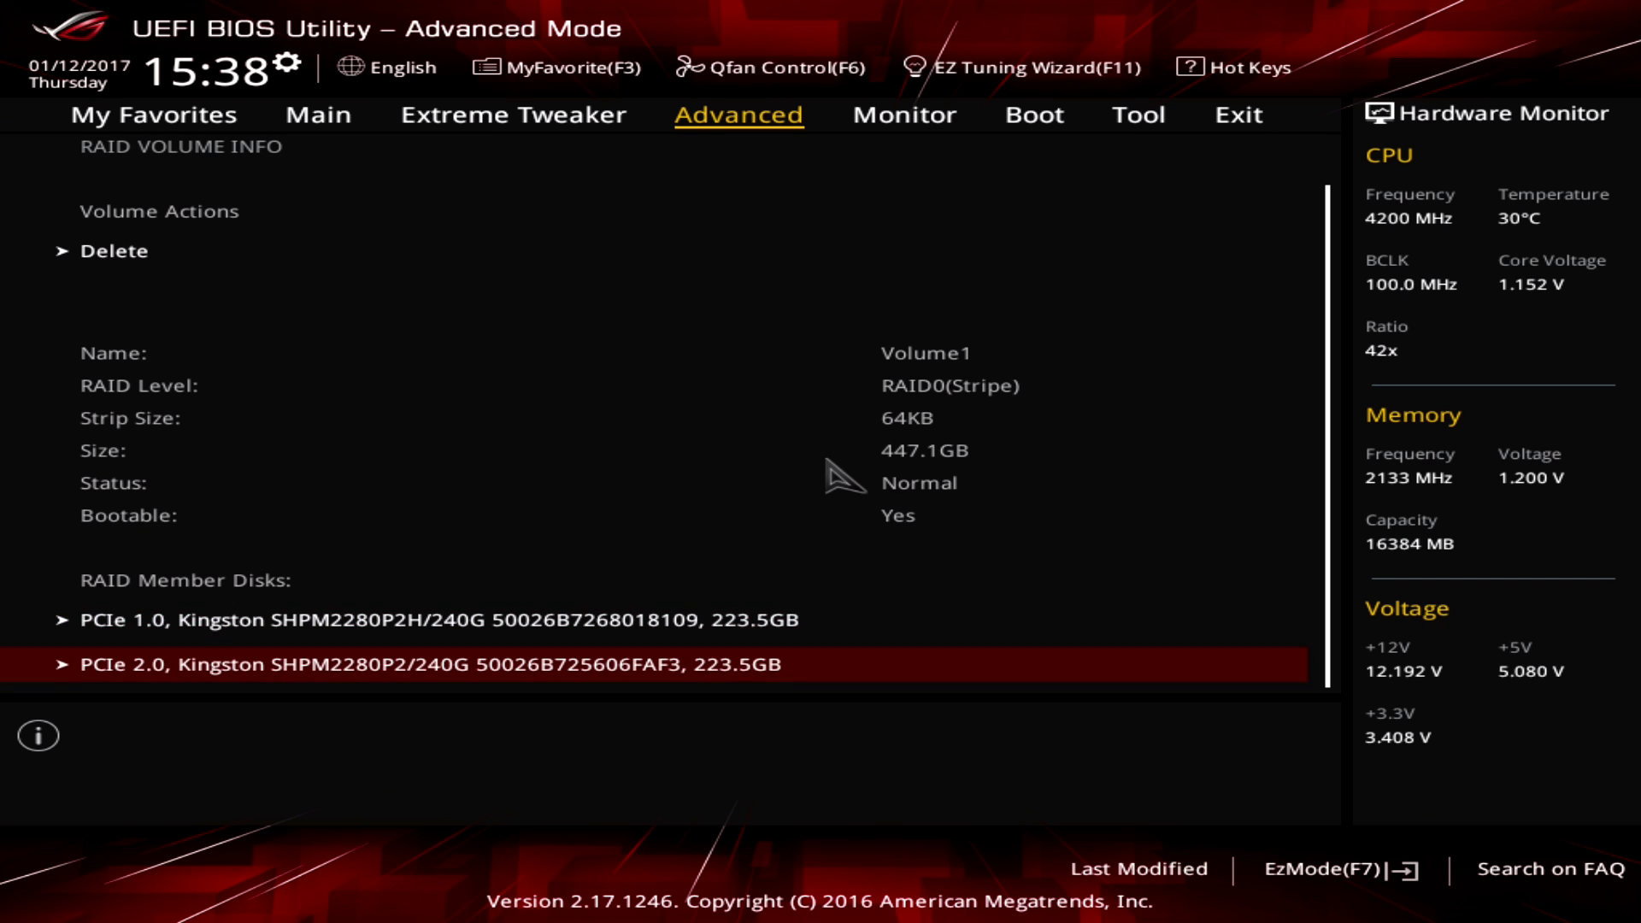
{"action": "key", "text": "Up"}
{"action": "key", "text": "Down"}
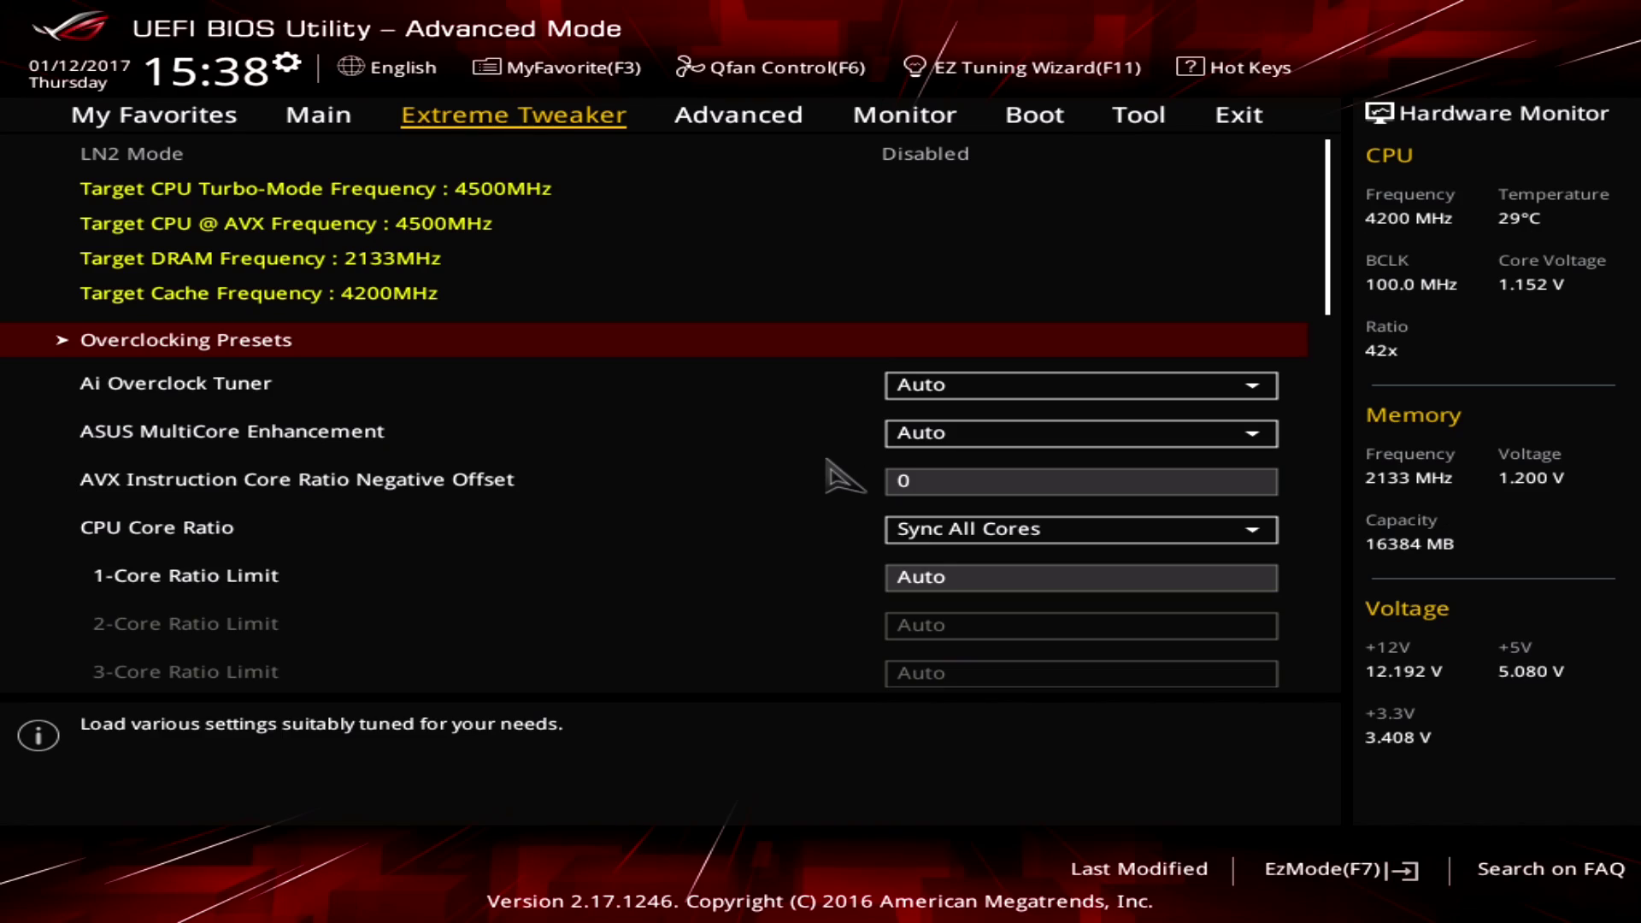
- Set Ai Overclock Tuner to XMP, declining all-core enhancement
{"action": "key", "text": "Down"}
{"action": "key", "text": "Return"}
{"action": "key", "text": "Down"}
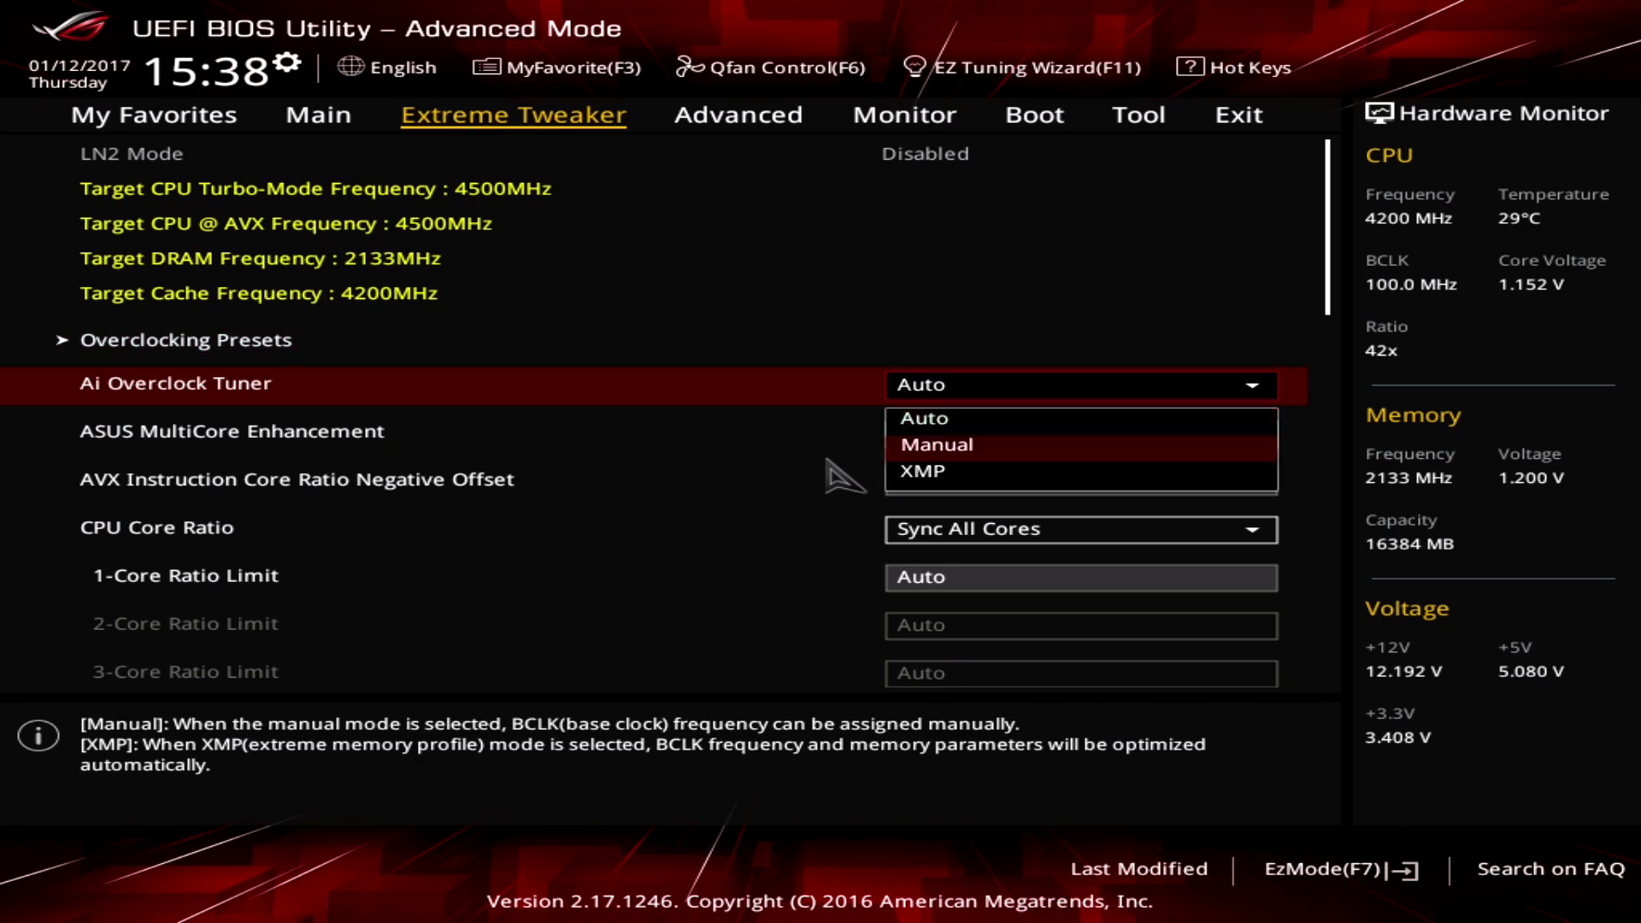
{"action": "key", "text": "Down"}
{"action": "key", "text": "Return"}
{"action": "key", "text": "Right"}
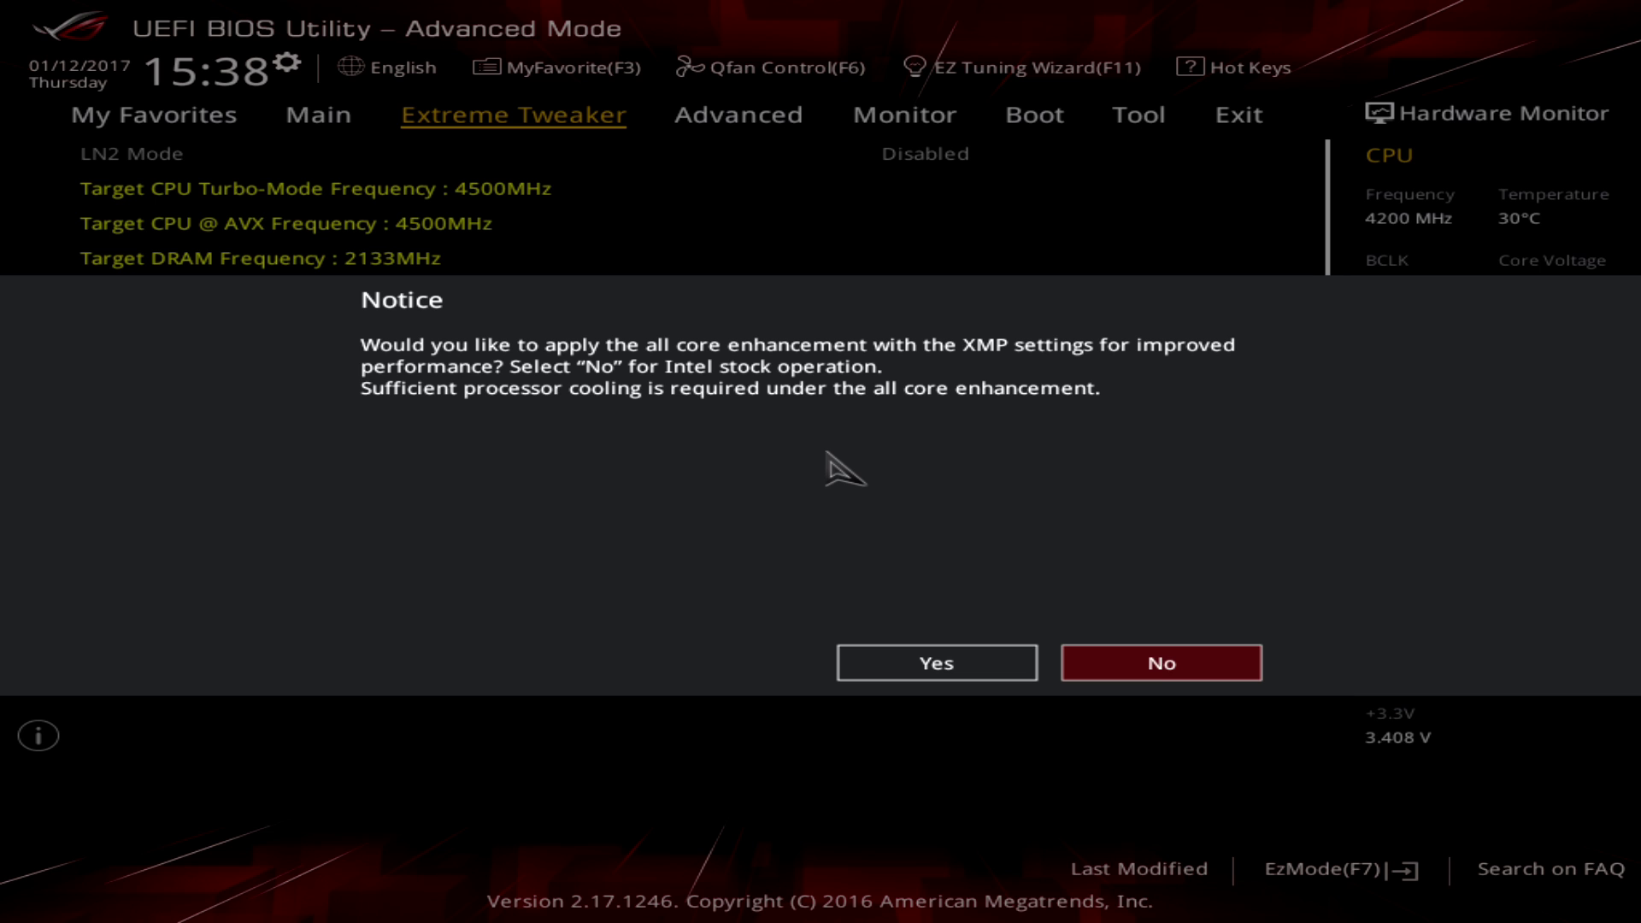
{"action": "key", "text": "Return"}
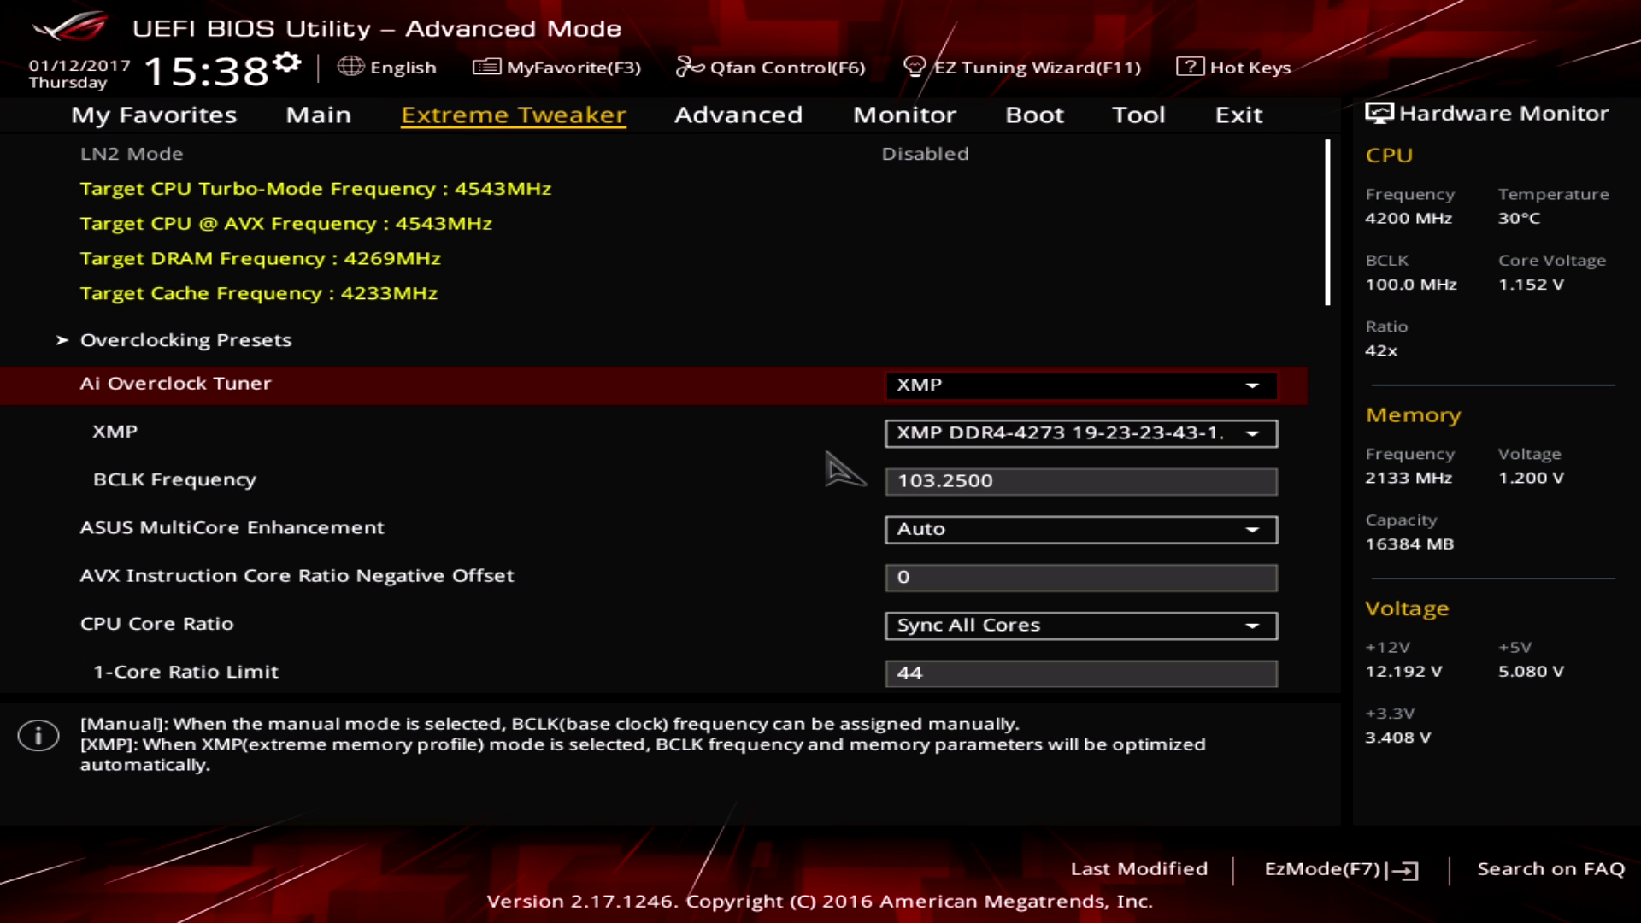
- Set BCLK Frequency to 100 MHz
{"action": "key", "text": "Down"}
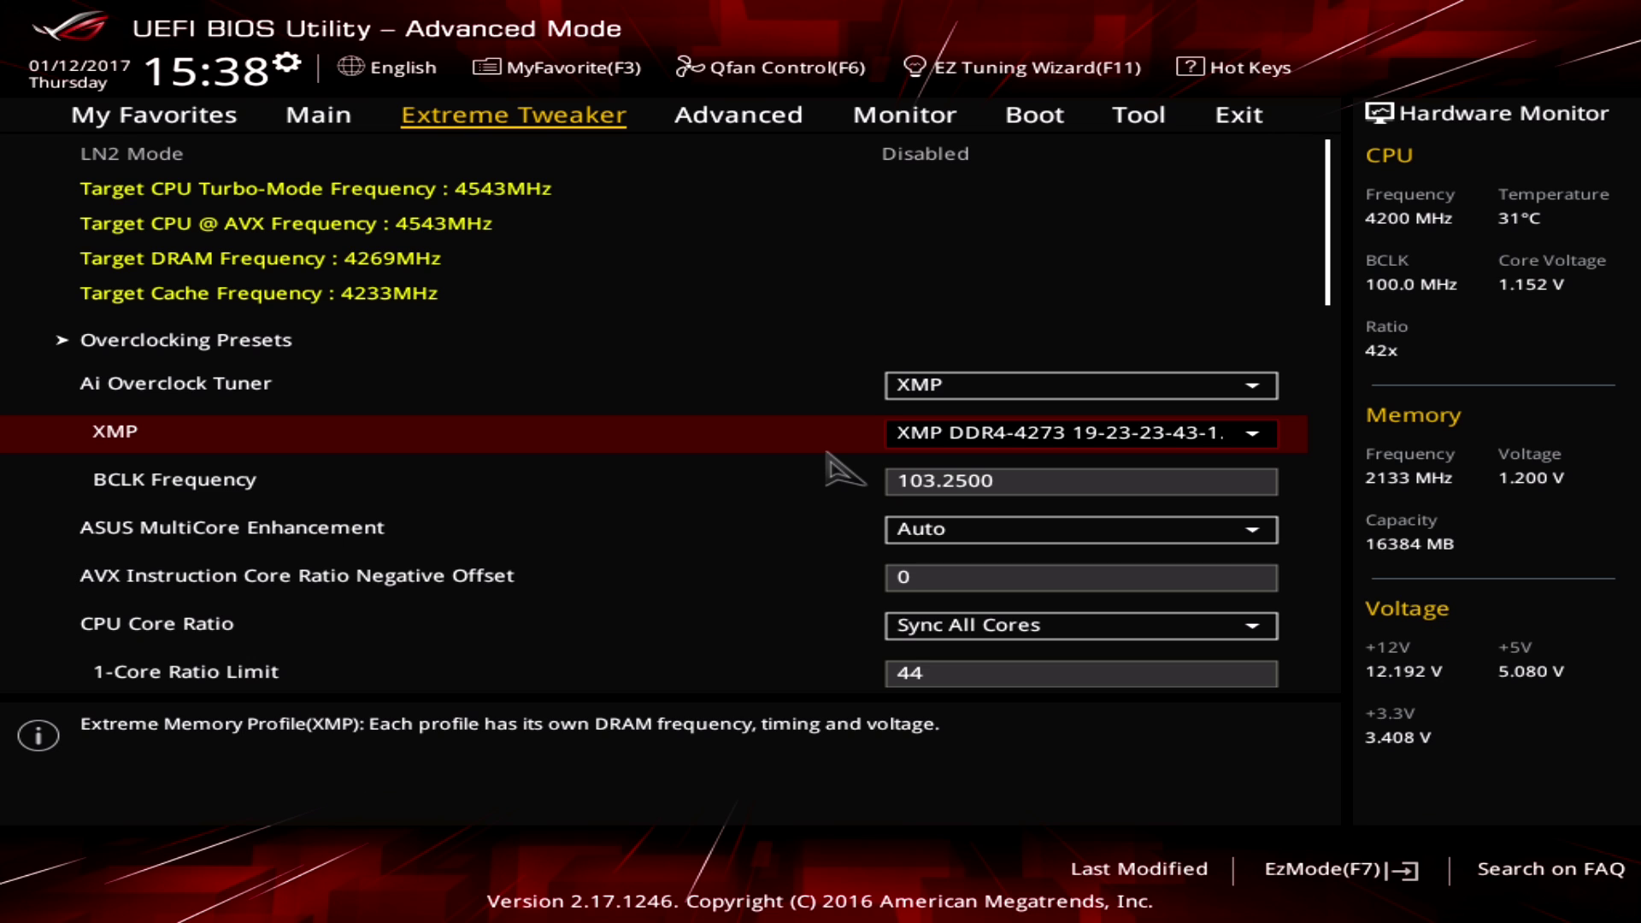
{"action": "key", "text": "Down"}
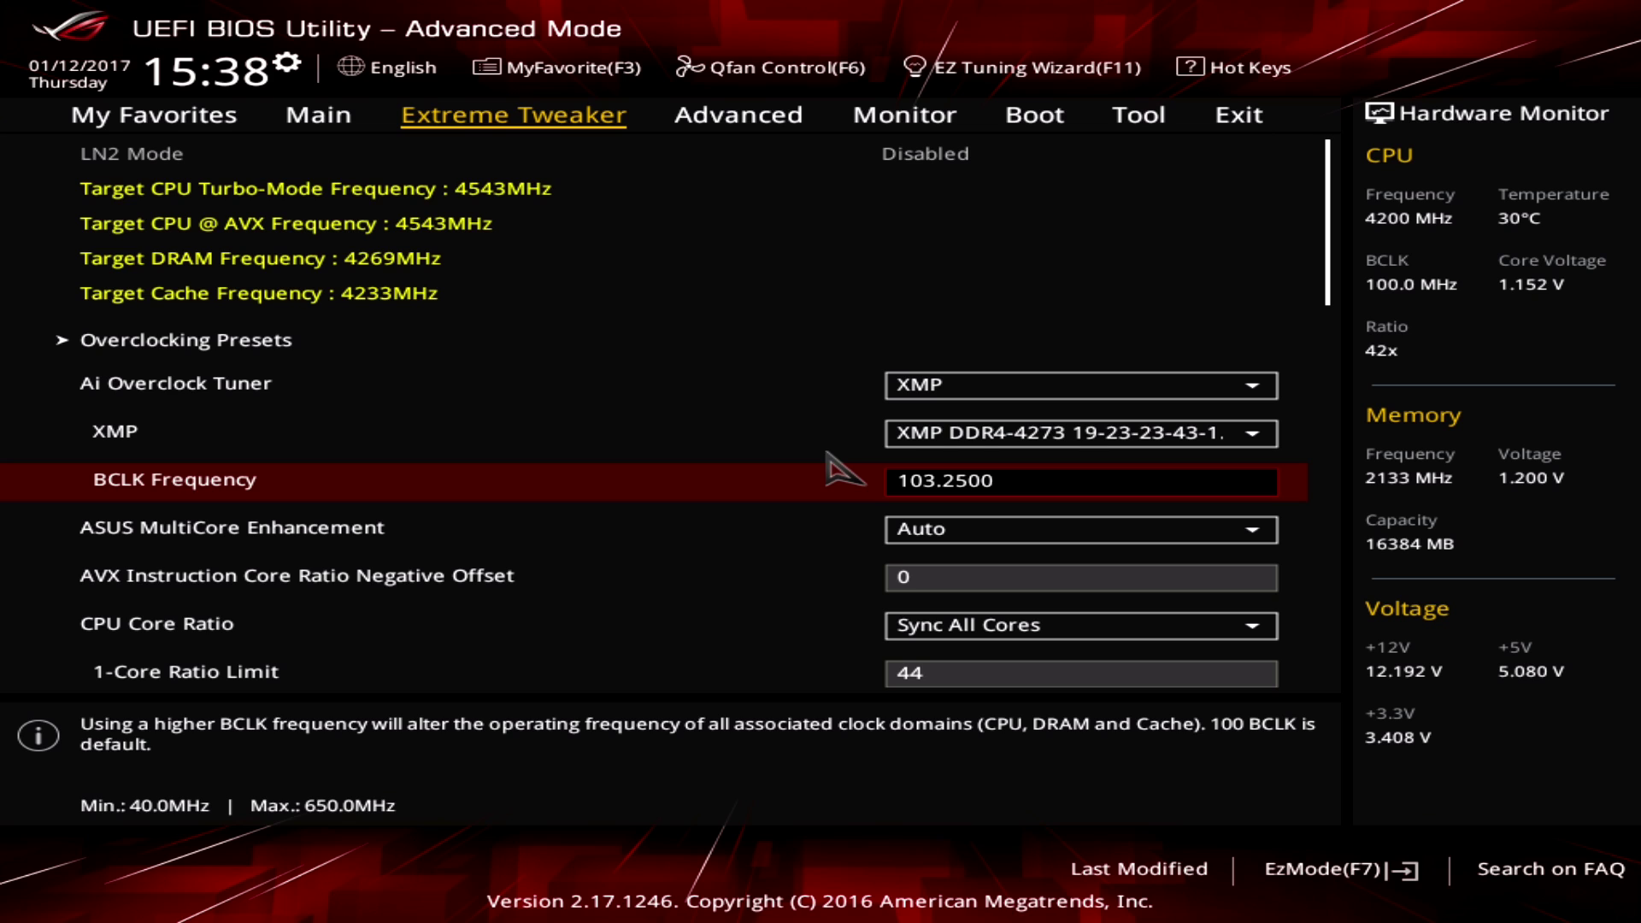
{"action": "type", "text": "100"}
{"action": "key", "text": "Return"}
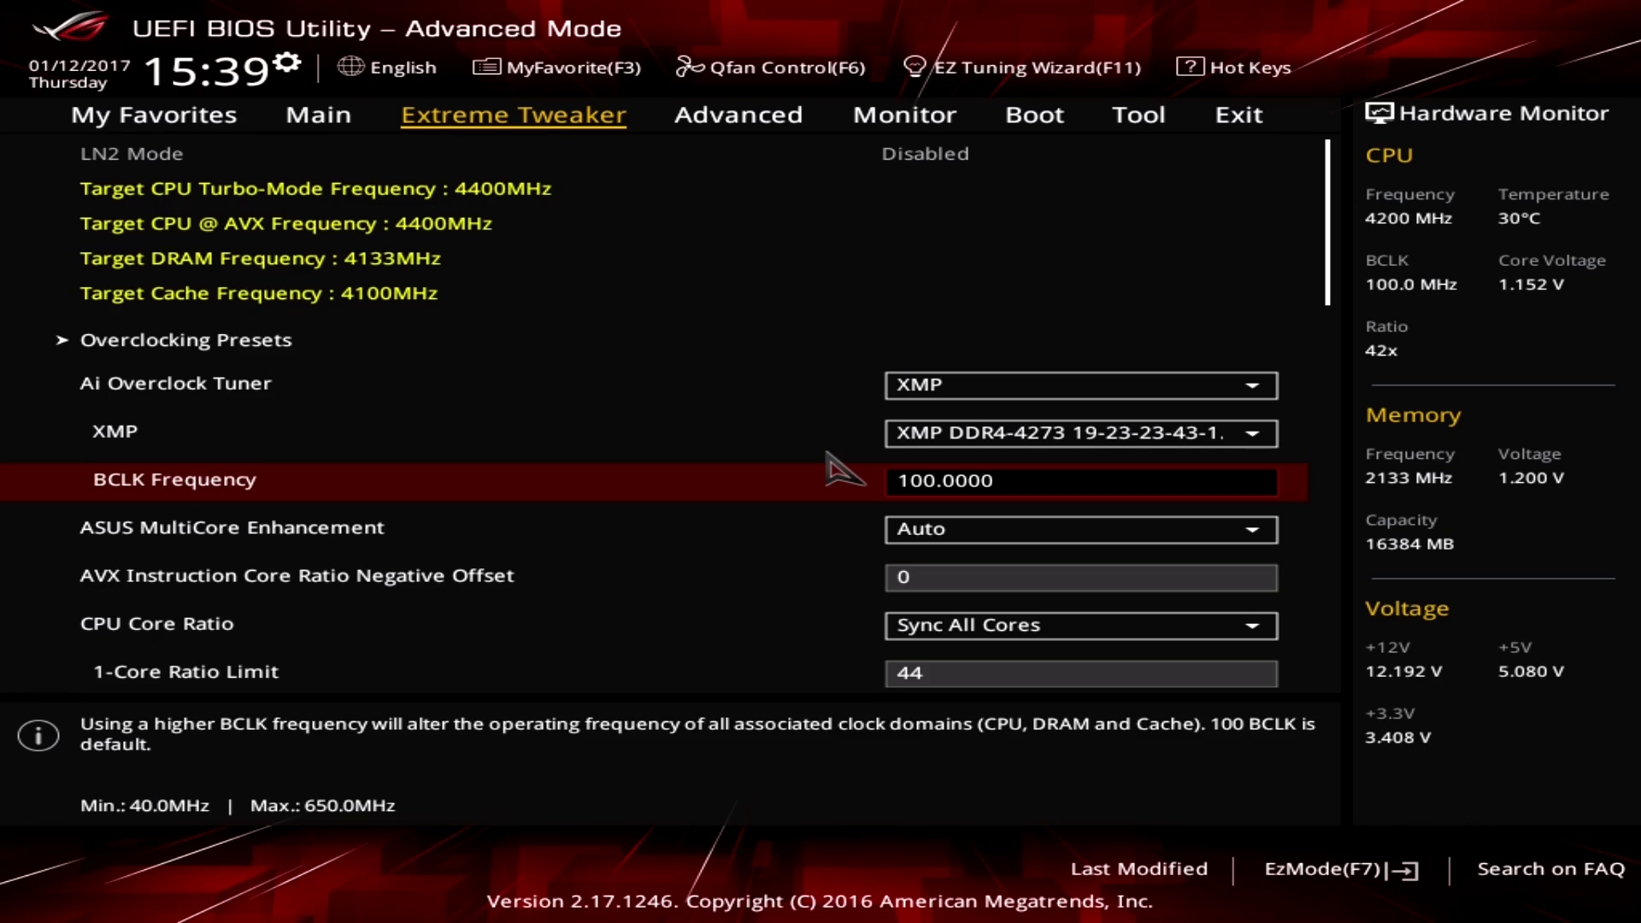
{"action": "key", "text": "Down"}
{"action": "key", "text": "Down"}
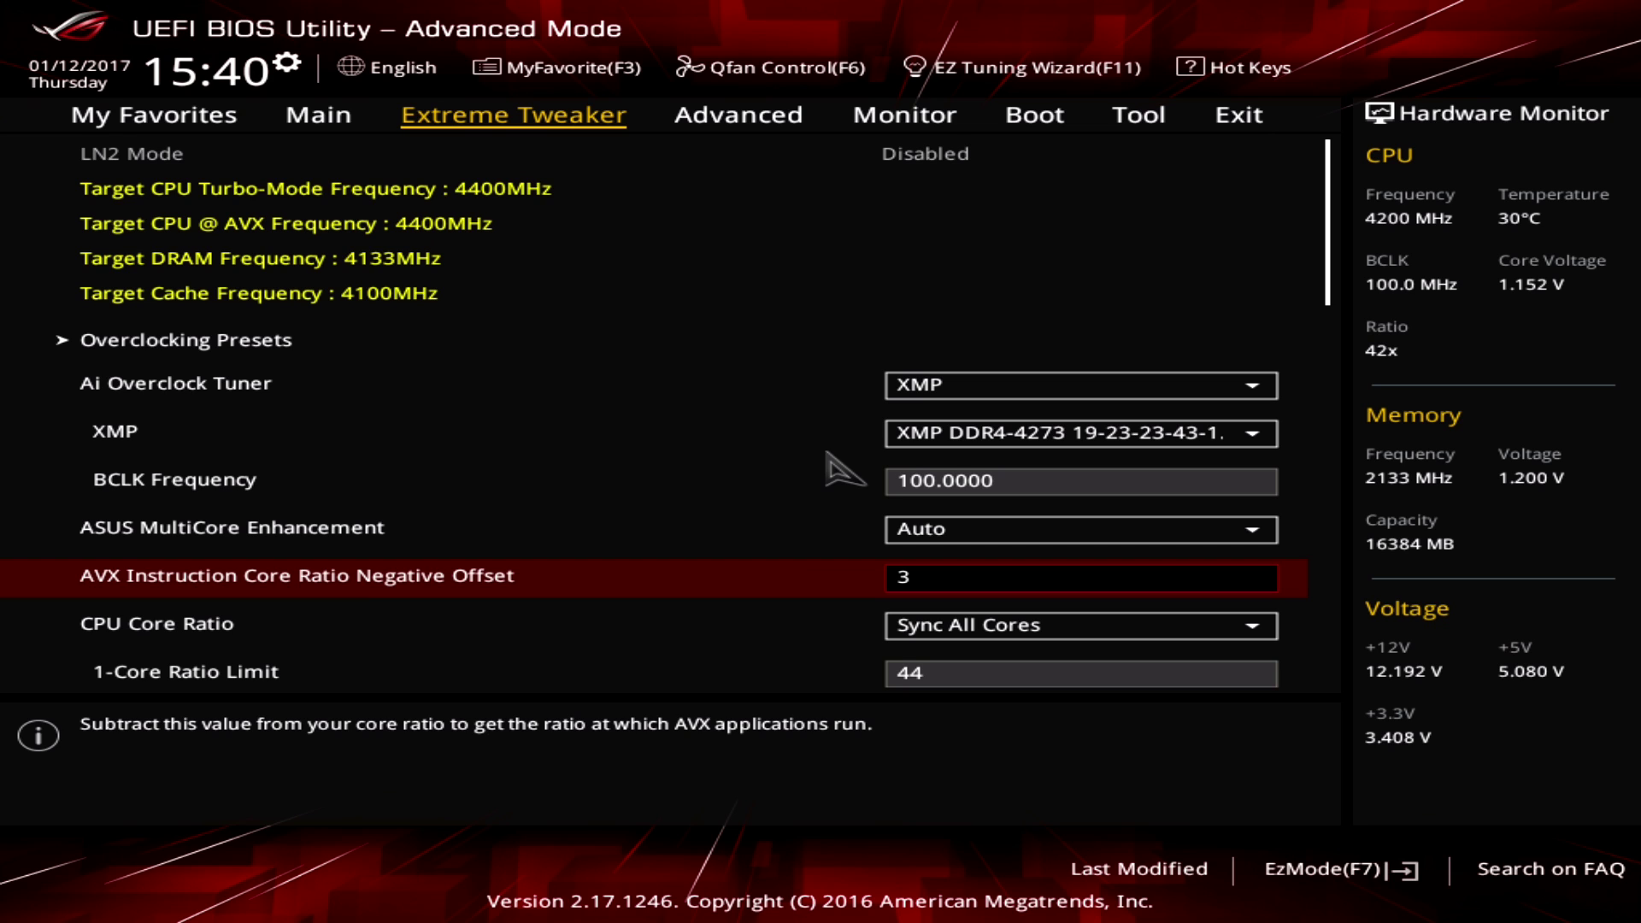
- Set the 1-Core Ratio Limit to 50 so all four synced cores use ratio 50
{"action": "key", "text": "Down"}
{"action": "key", "text": "Down"}
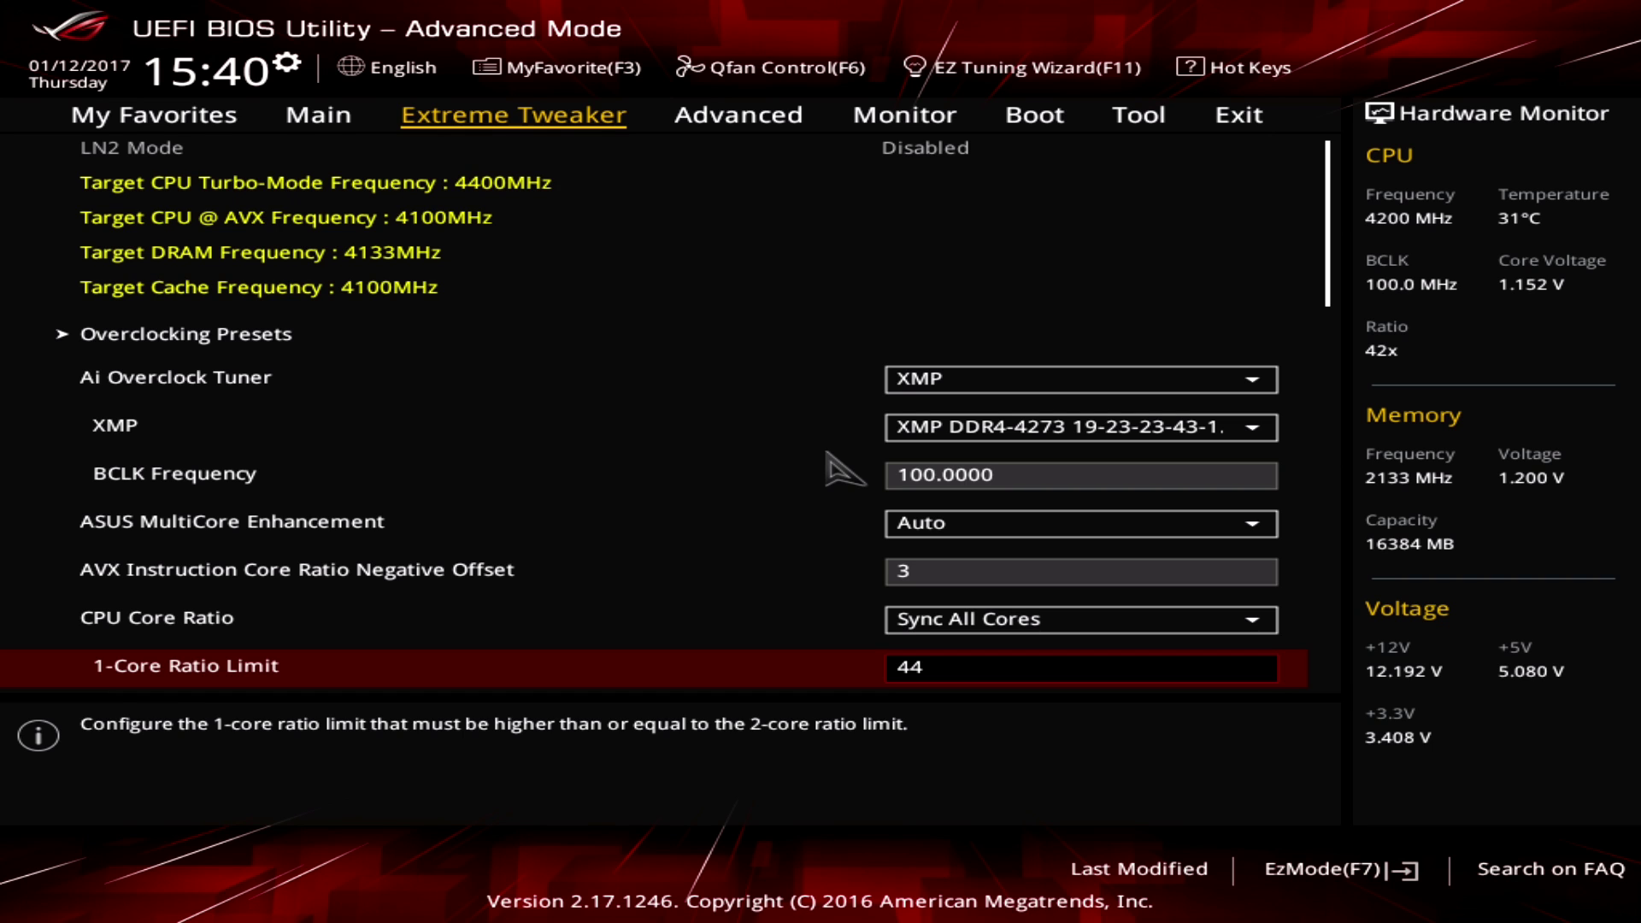
{"action": "scroll", "coordinate": [844, 469], "scroll_direction": "down", "scroll_amount": 3}
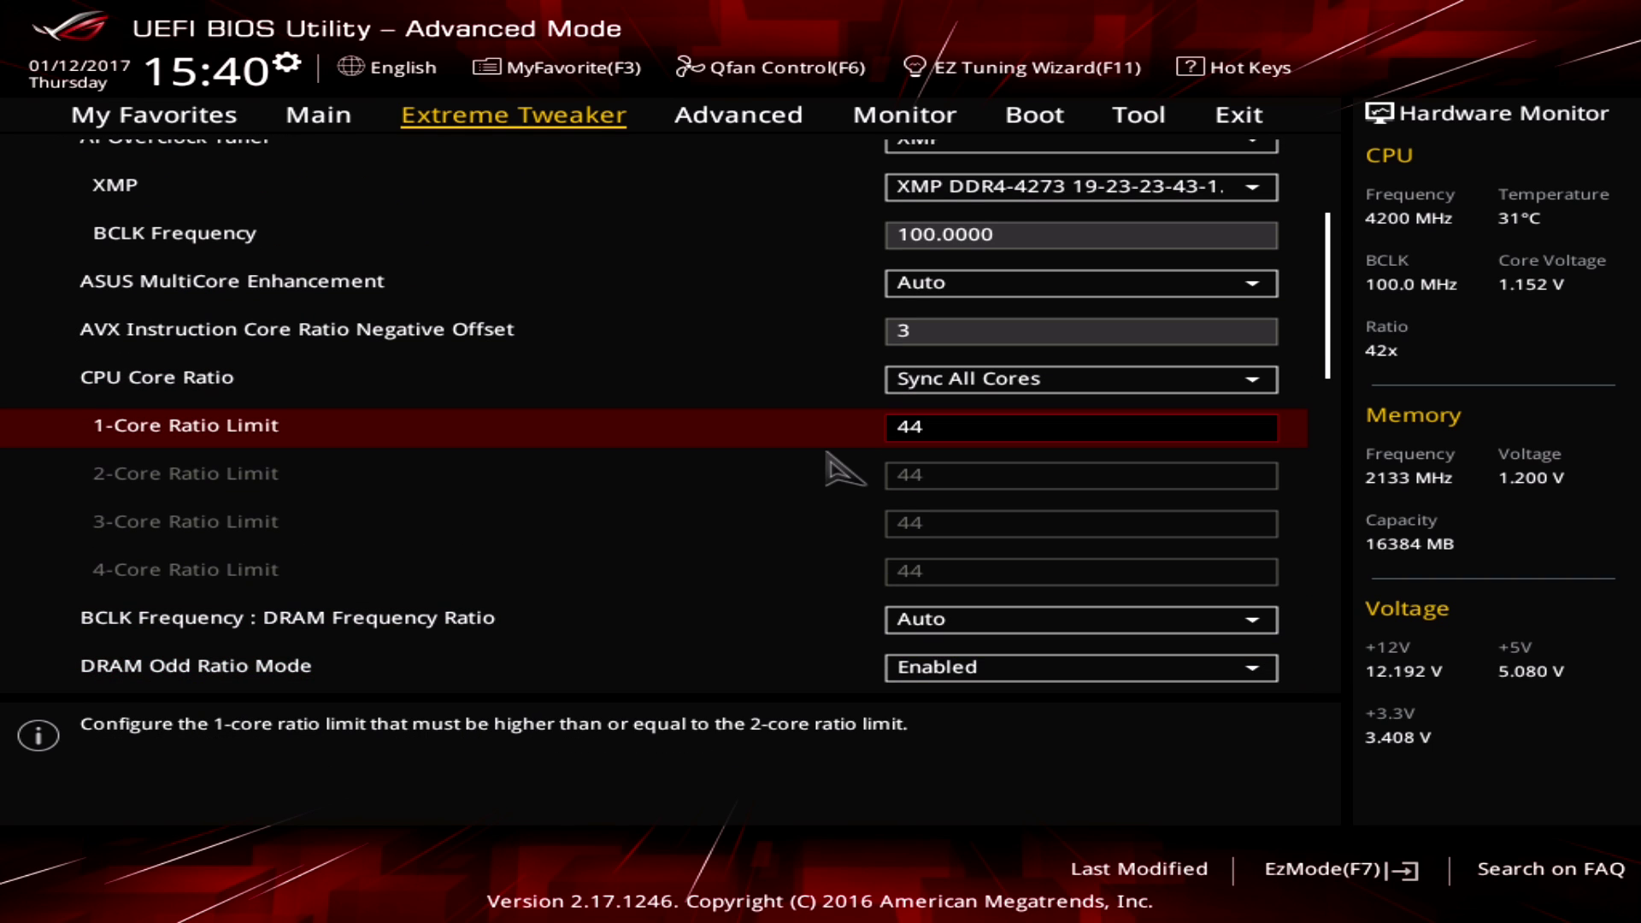
{"action": "type", "text": "50"}
{"action": "key", "text": "Return"}
{"action": "key", "text": "Down"}
{"action": "key", "text": "Down"}
{"action": "key", "text": "Down"}
{"action": "key", "text": "Down"}
{"action": "key", "text": "Down"}
{"action": "key", "text": "Down"}
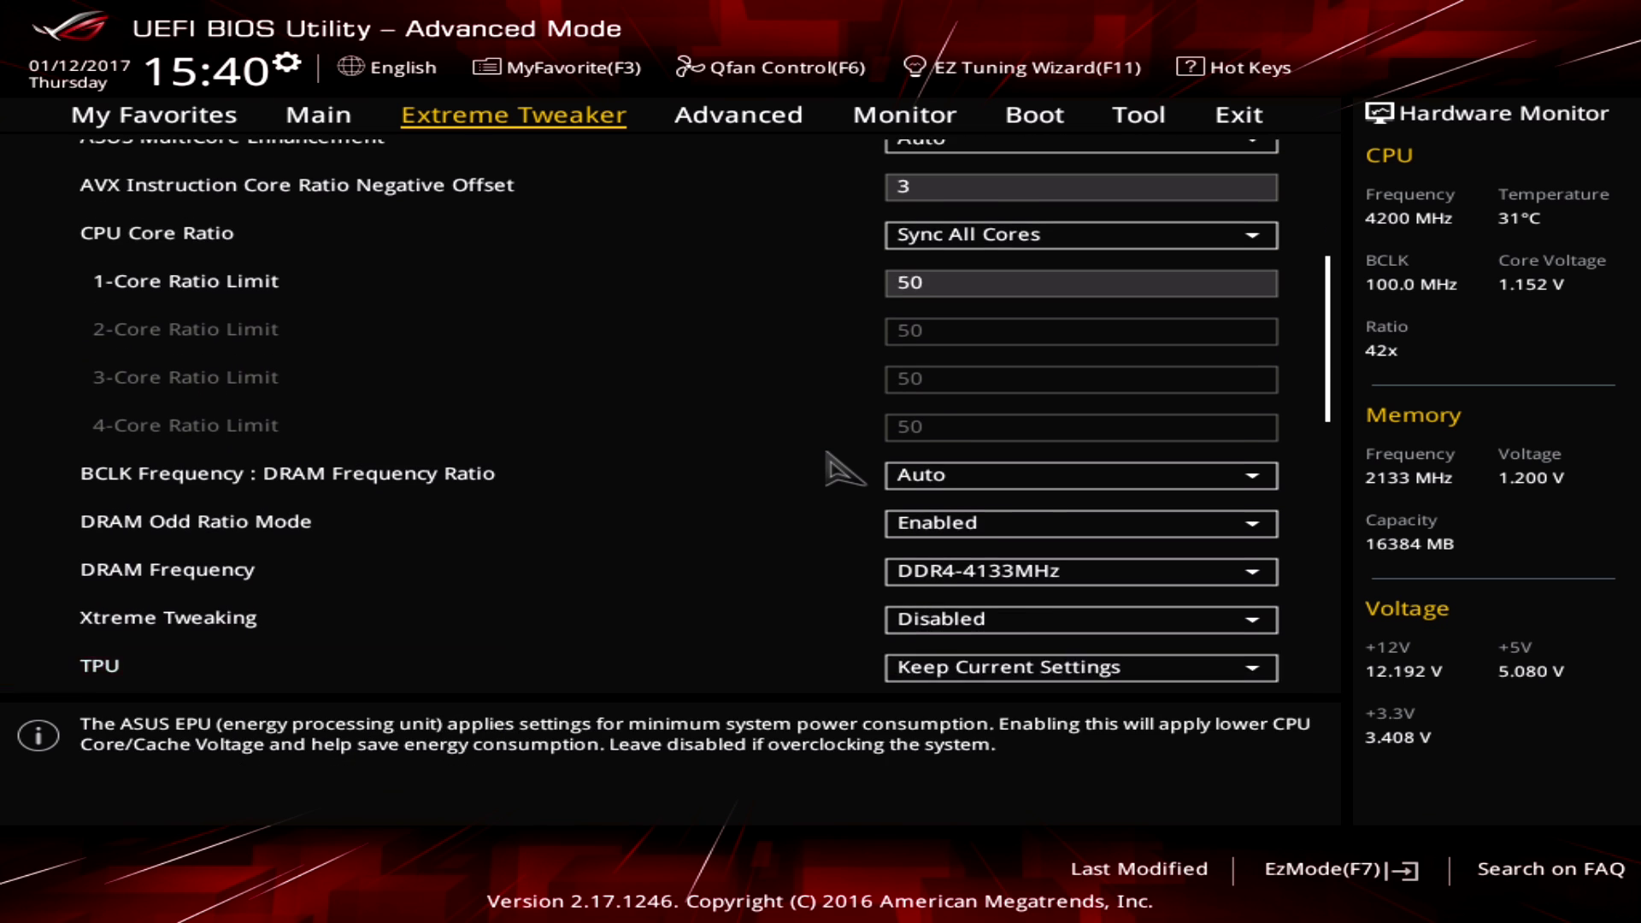
{"action": "key", "text": "Up"}
{"action": "key", "text": "Up"}
{"action": "key", "text": "Up"}
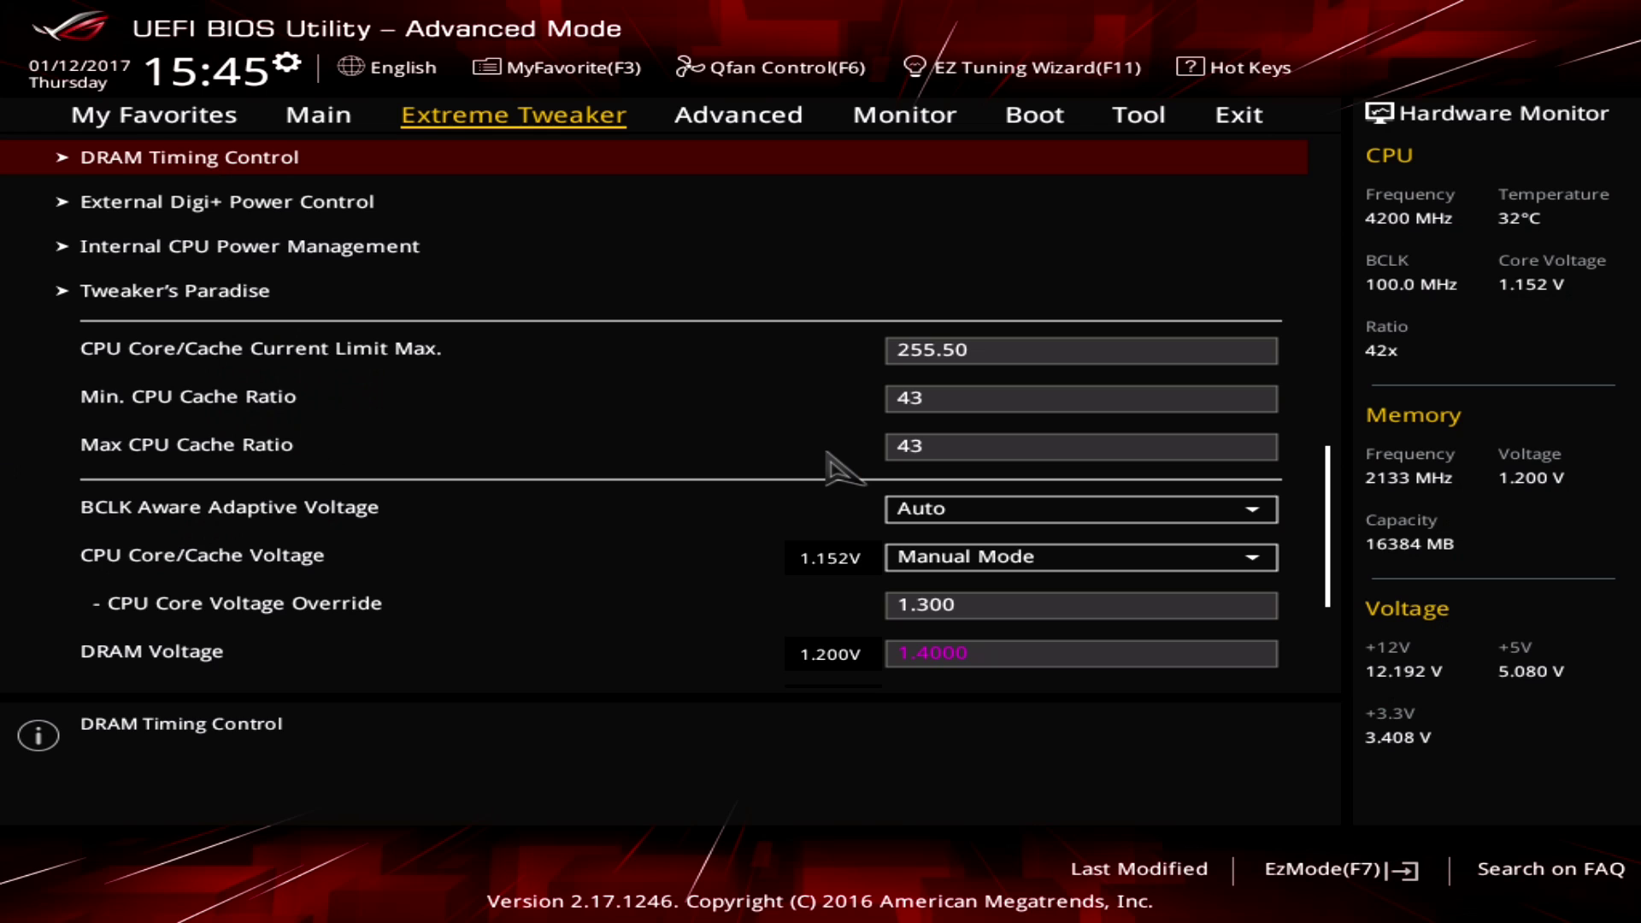
{"action": "key", "text": "Return"}
{"action": "key", "text": "Down"}
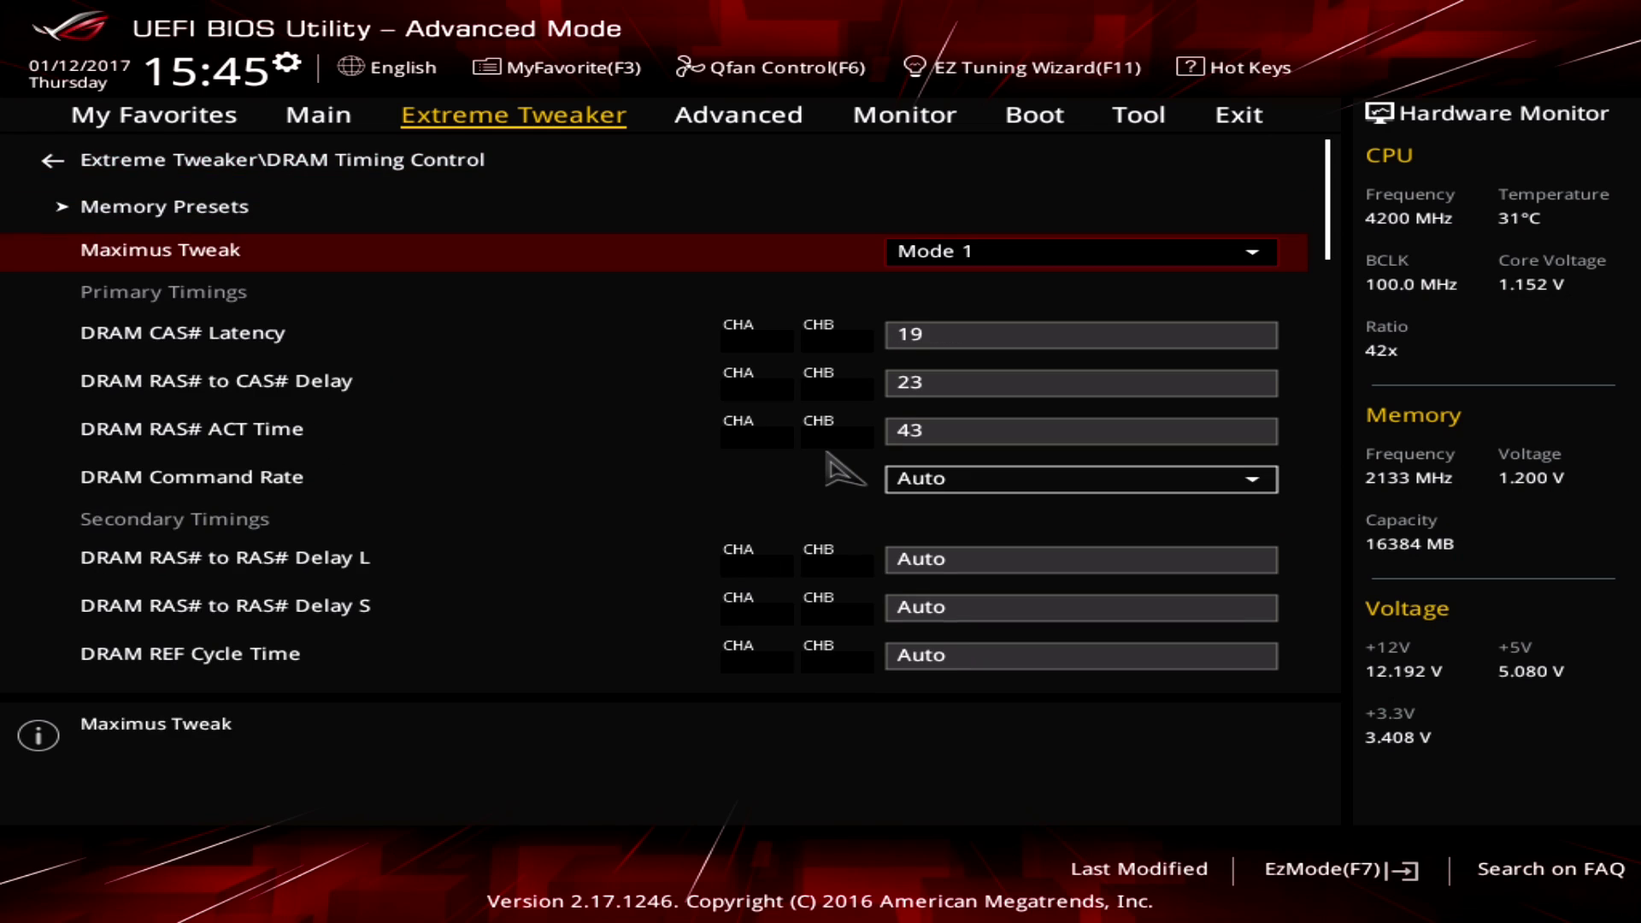
{"action": "key", "text": "Return"}
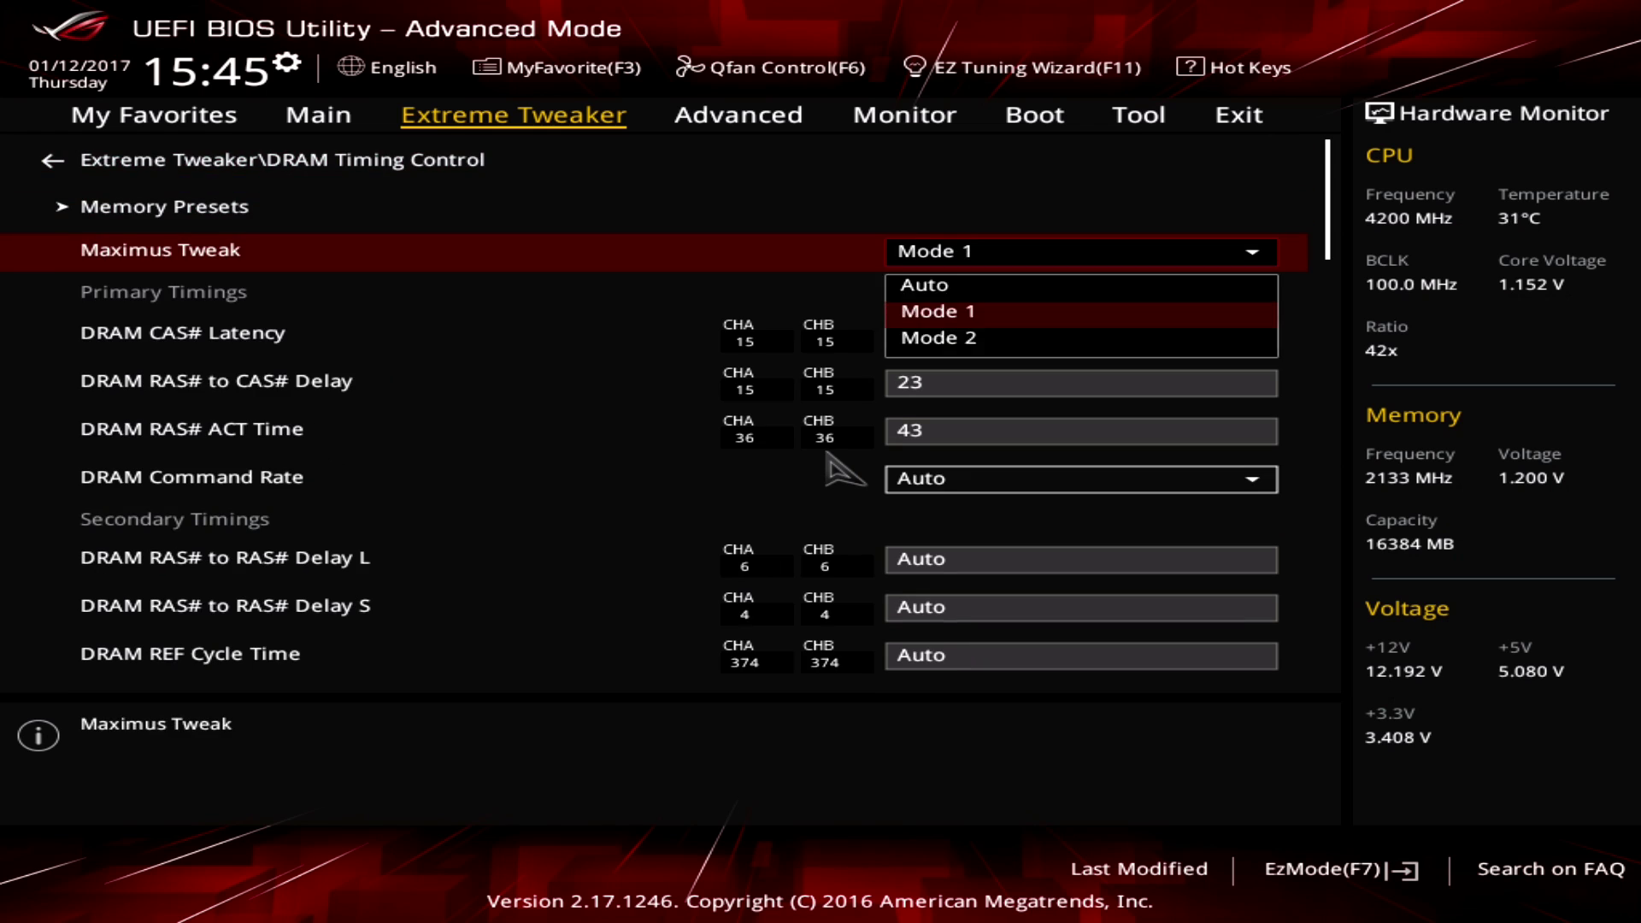
{"action": "key", "text": "Down"}
{"action": "key", "text": "Up"}
{"action": "key", "text": "Up"}
{"action": "key", "text": "Down"}
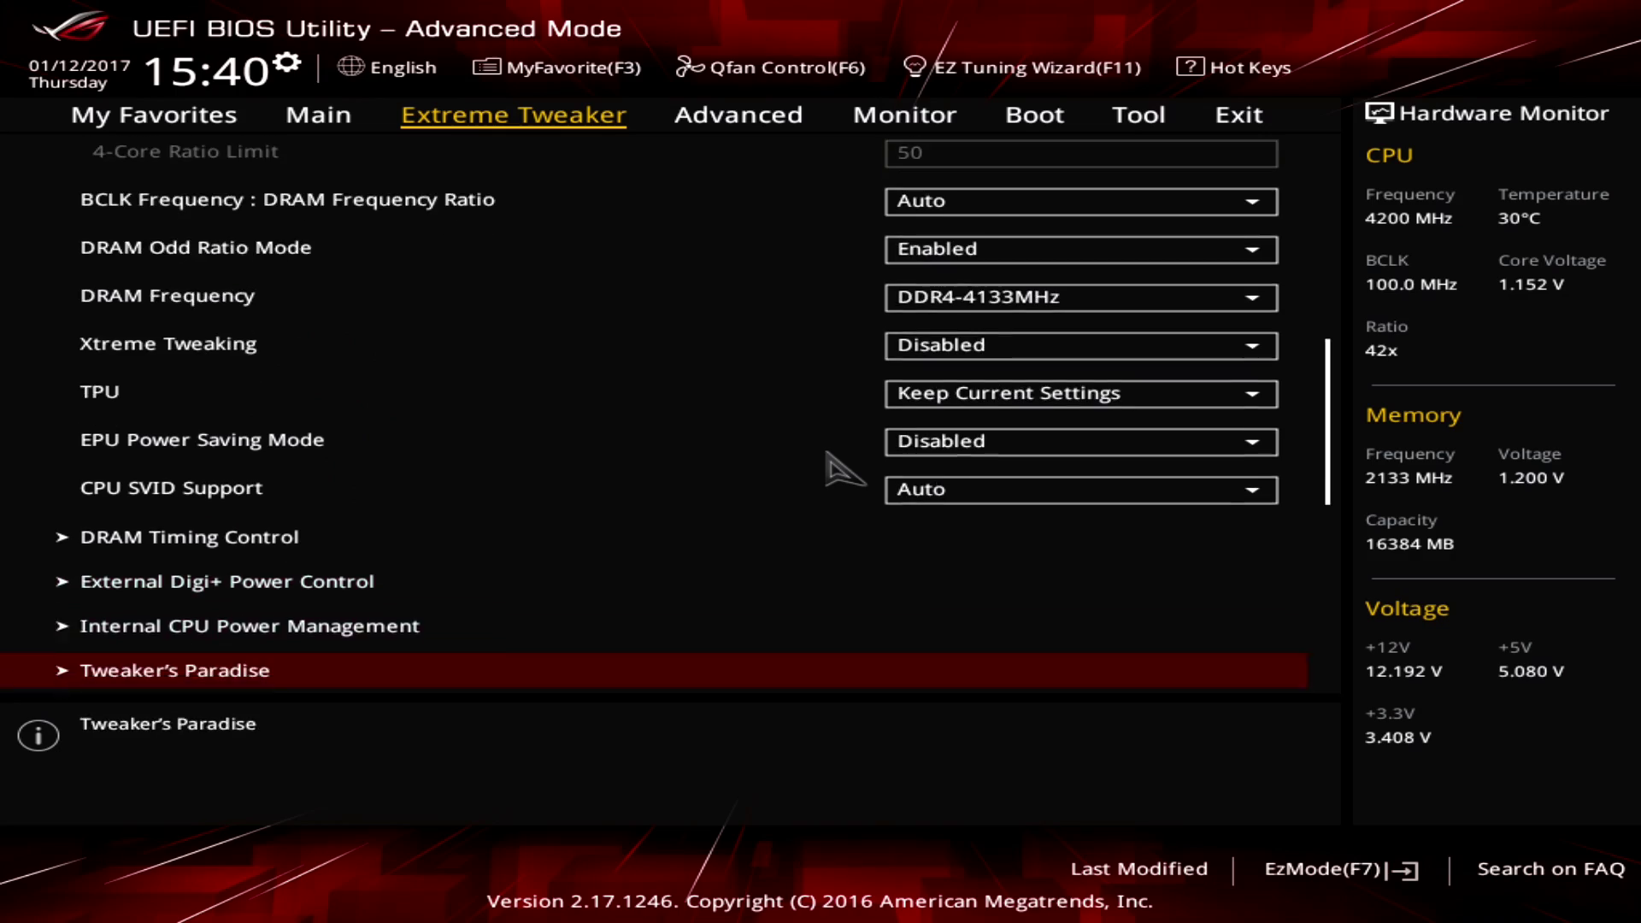
- In External Digi+ Power Control, set CPU Load-line Calibration to Level 5
{"action": "key", "text": "Up"}
{"action": "key", "text": "Up"}
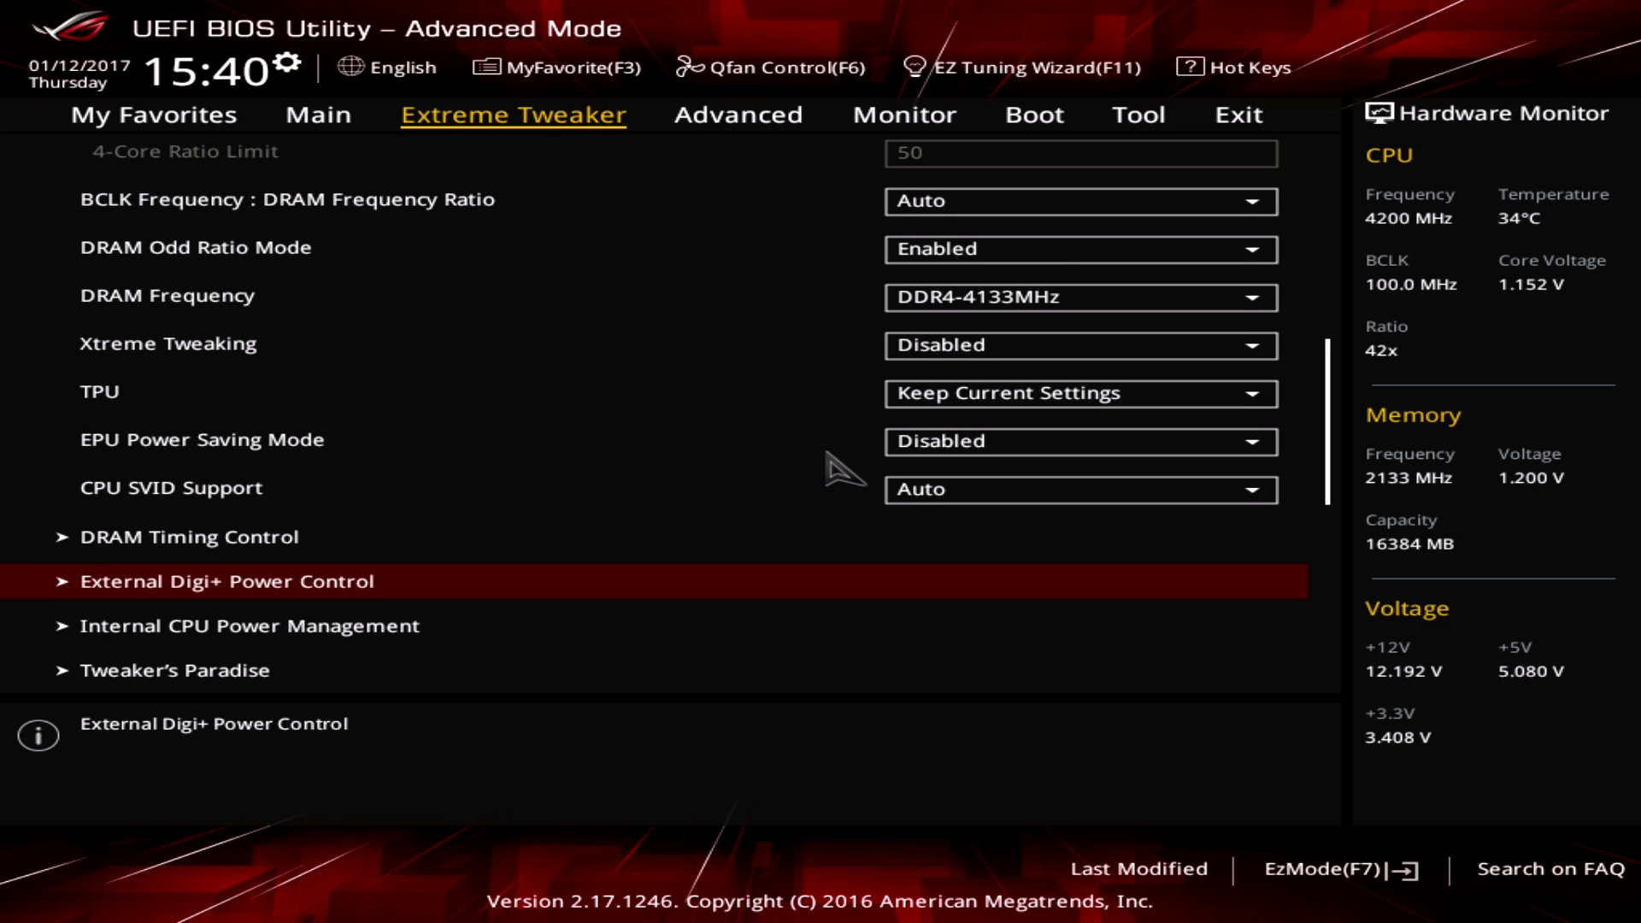
{"action": "key", "text": "Return"}
{"action": "key", "text": "Down"}
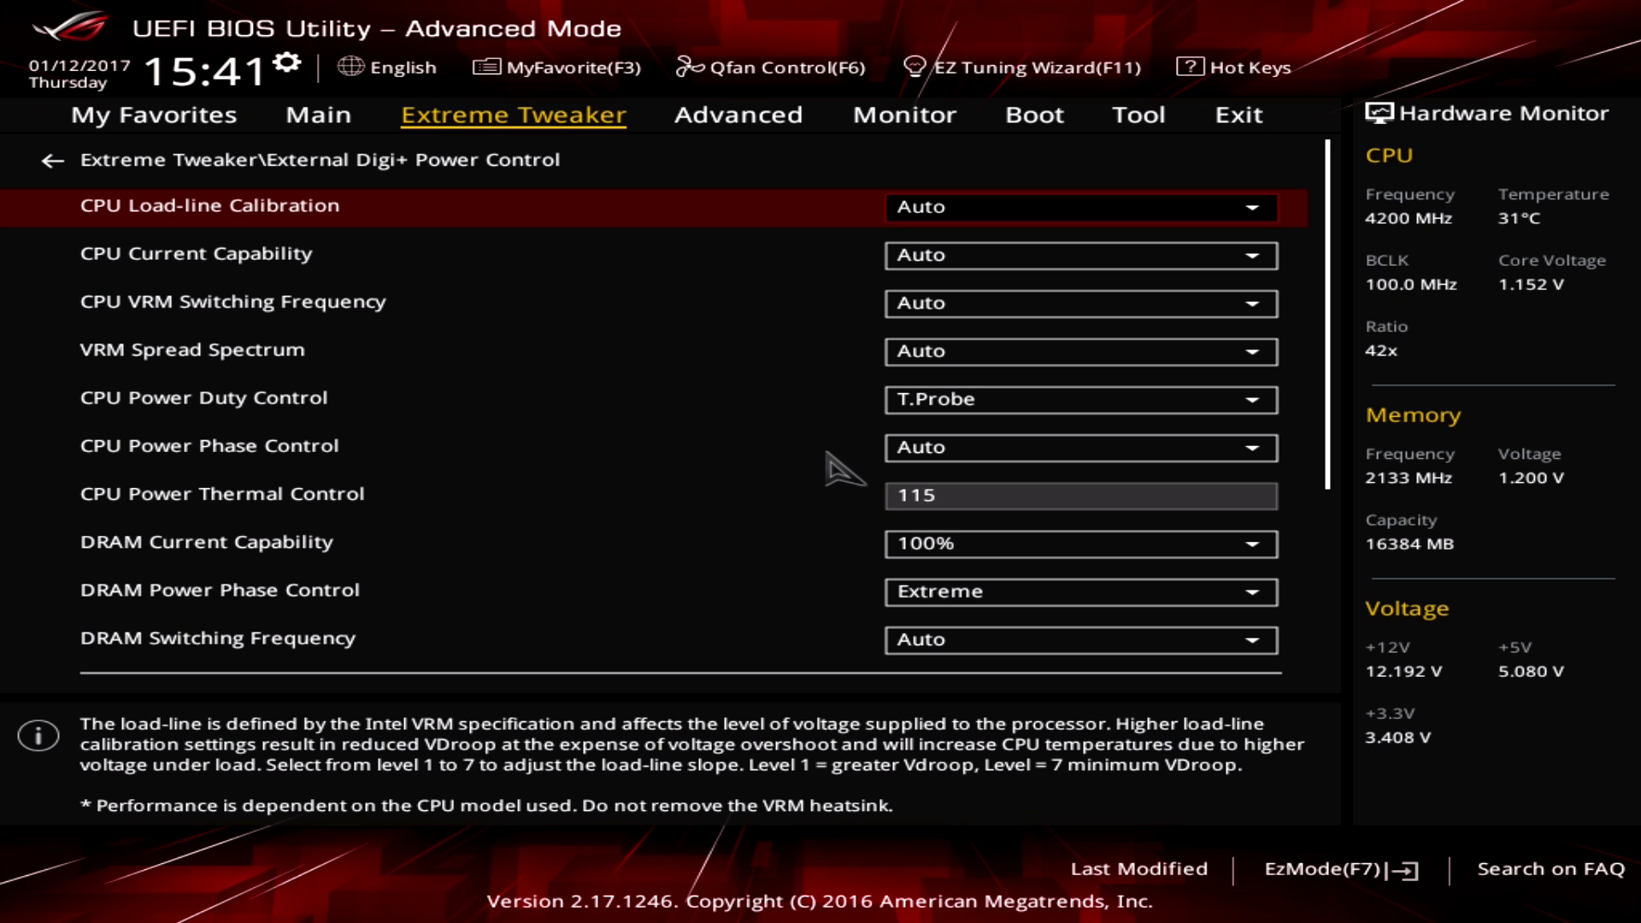
{"action": "key", "text": "Return"}
{"action": "key", "text": "Down"}
{"action": "key", "text": "Down"}
{"action": "key", "text": "Down"}
{"action": "key", "text": "Down"}
{"action": "key", "text": "Down"}
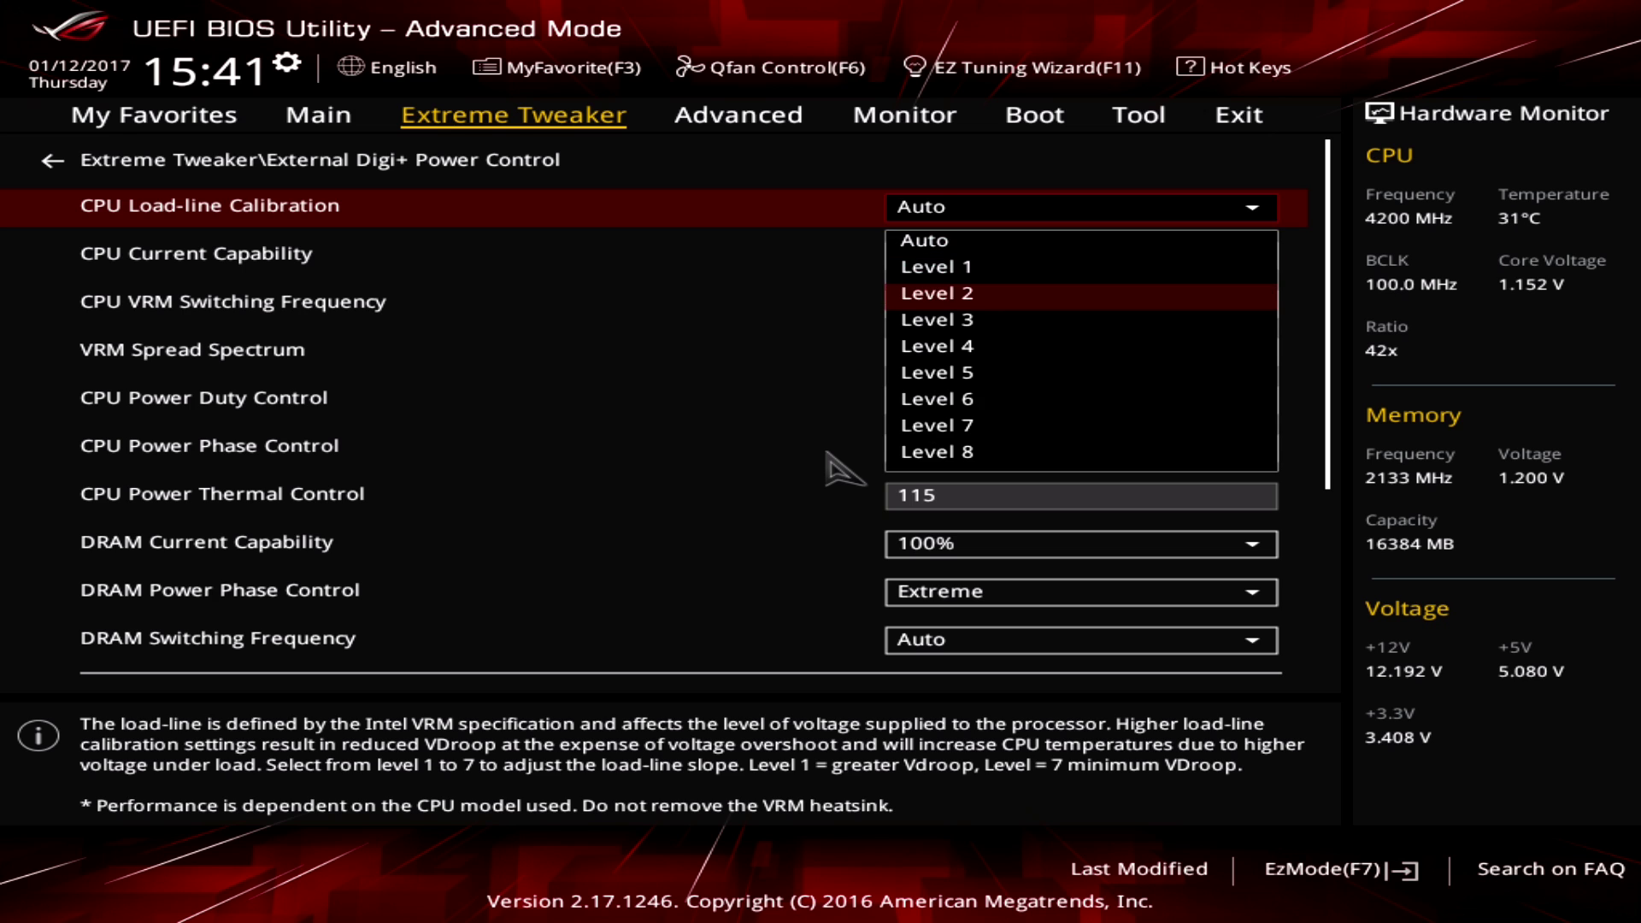
{"action": "key", "text": "Return"}
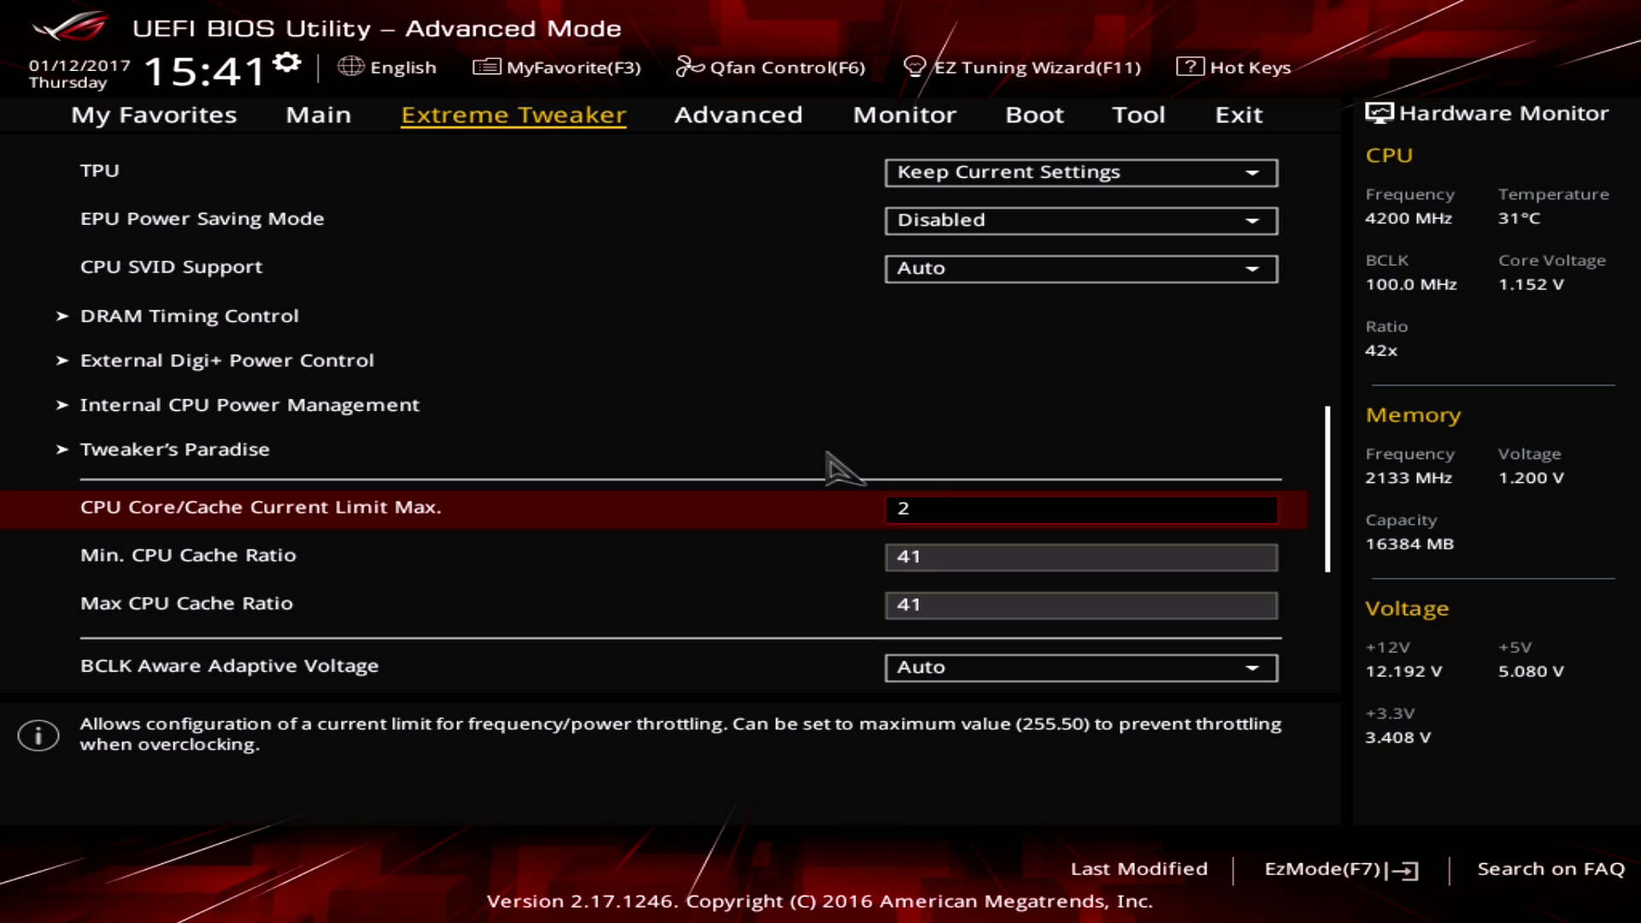
- Set CPU Core/Cache Current Limit Max to 255.50 and Min and Max CPU Cache Ratio to 43
{"action": "key", "text": "Down"}
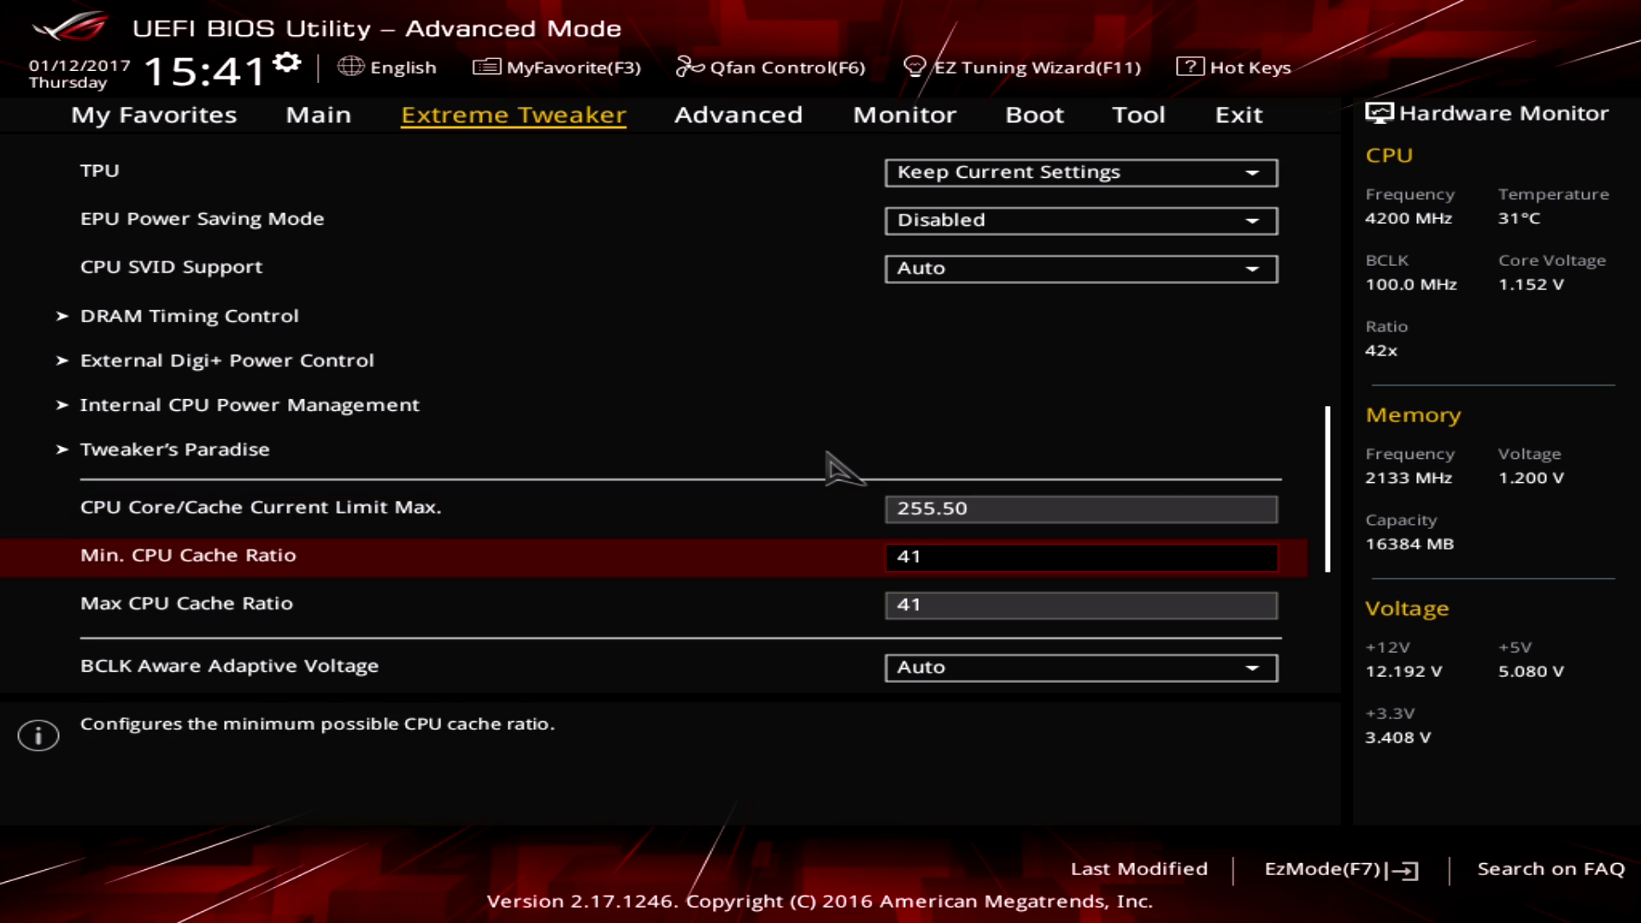
{"action": "key", "text": "Up"}
{"action": "key", "text": "Up"}
{"action": "key", "text": "Up"}
{"action": "key", "text": "Down"}
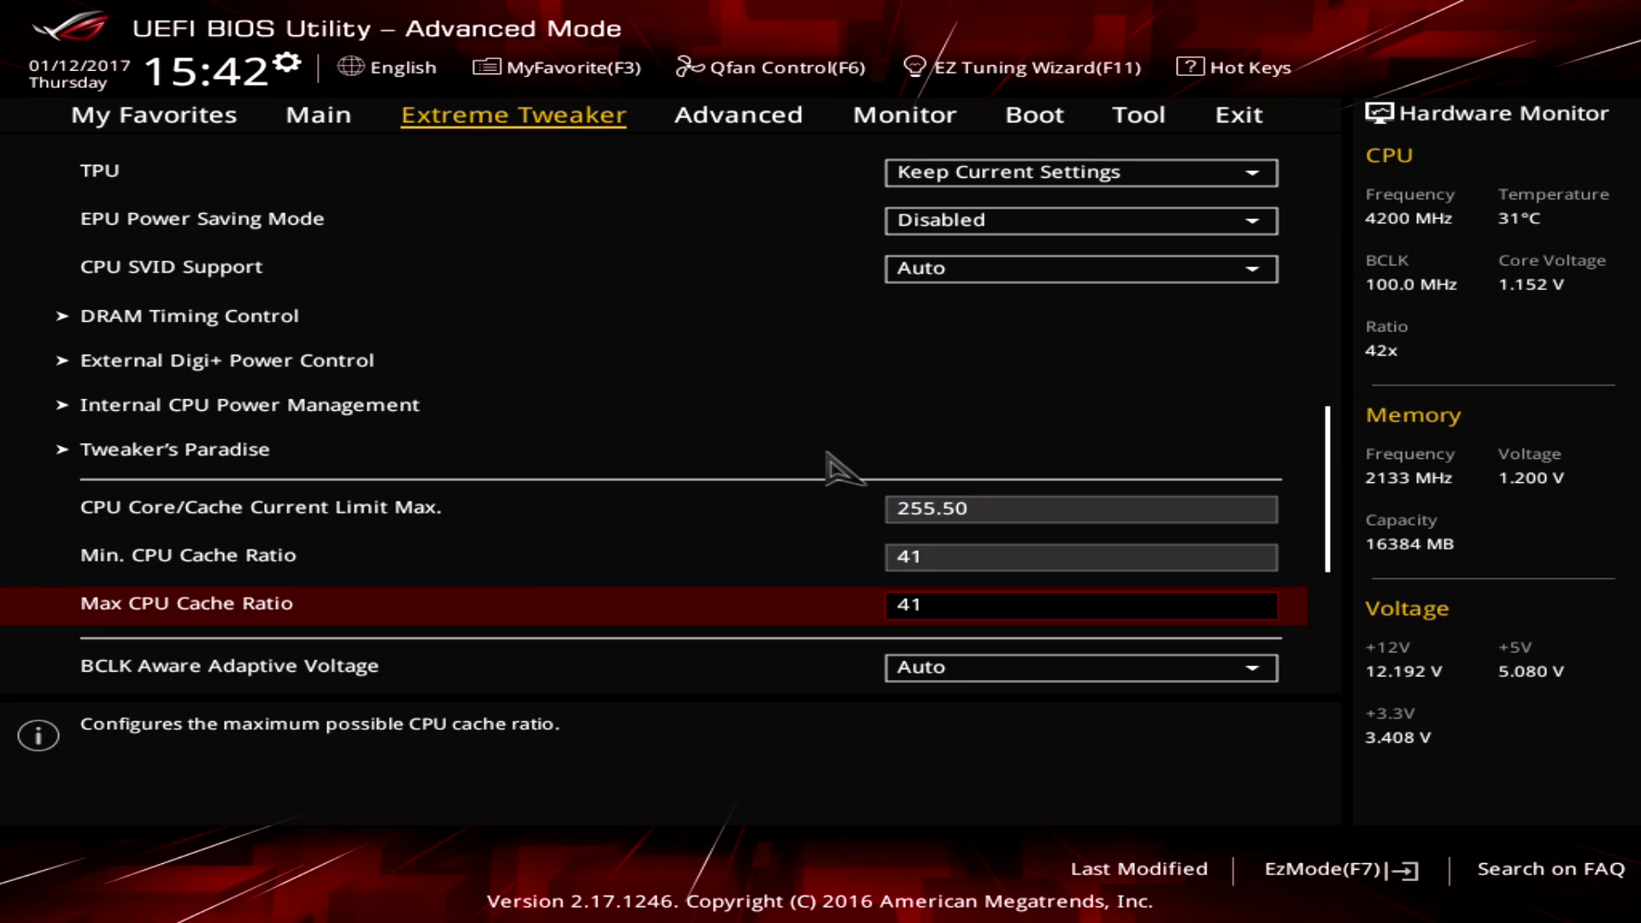
{"action": "type", "text": "3"}
{"action": "key", "text": "Up"}
{"action": "type", "text": "43"}
{"action": "key", "text": "Down"}
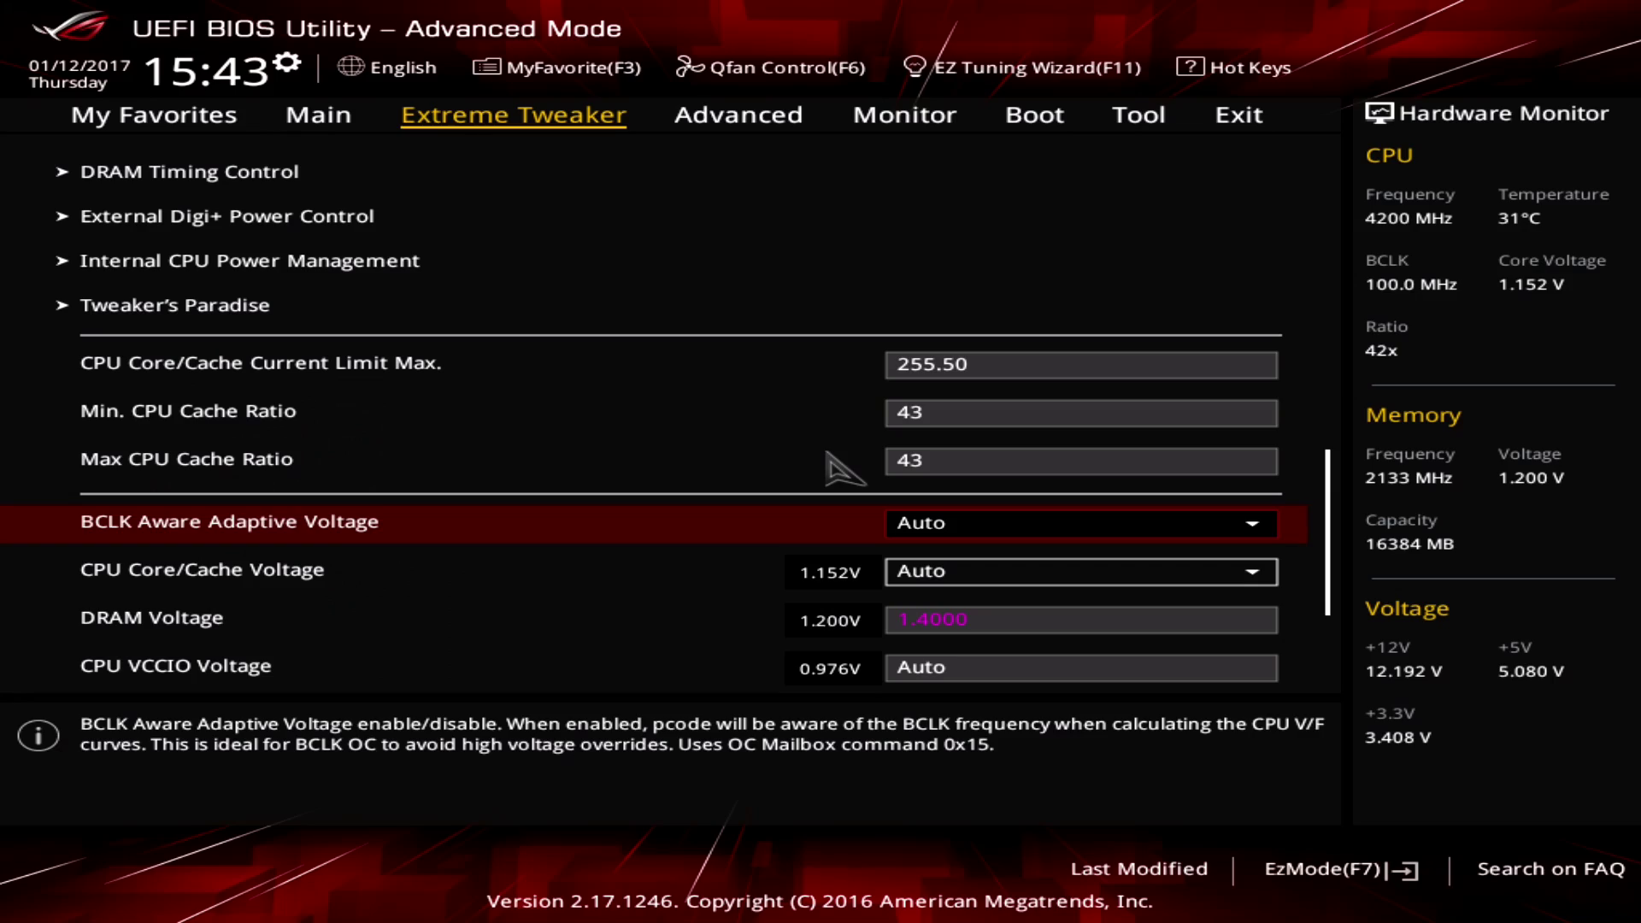
{"action": "key", "text": "Down"}
{"action": "key", "text": "Down"}
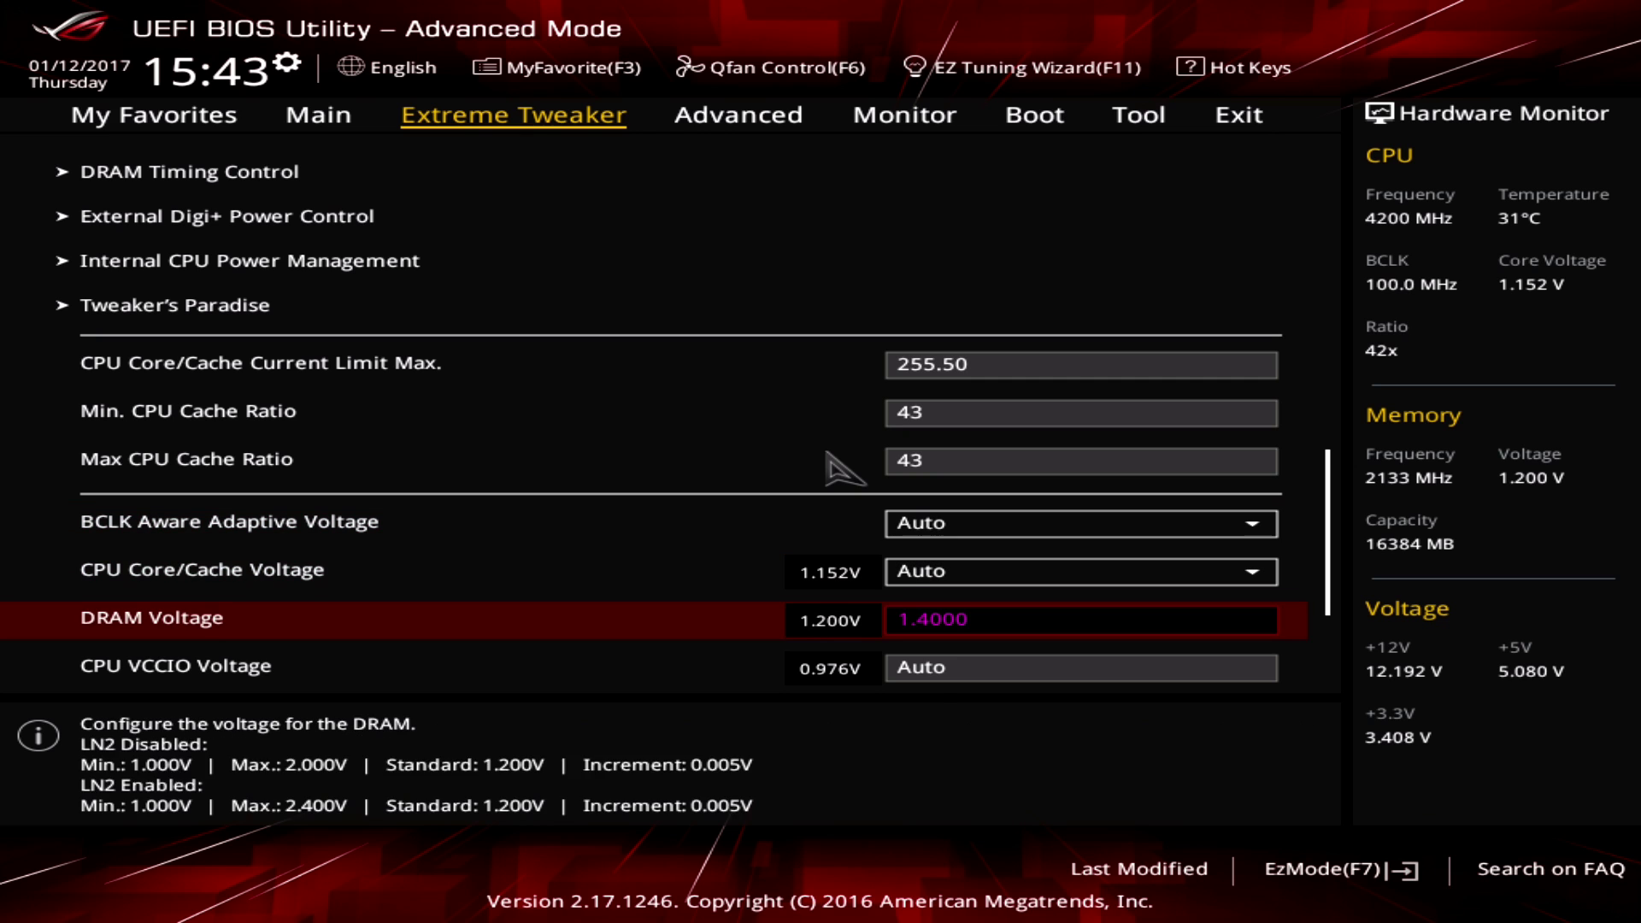
{"action": "key", "text": "Down"}
{"action": "key", "text": "Up"}
{"action": "key", "text": "Up"}
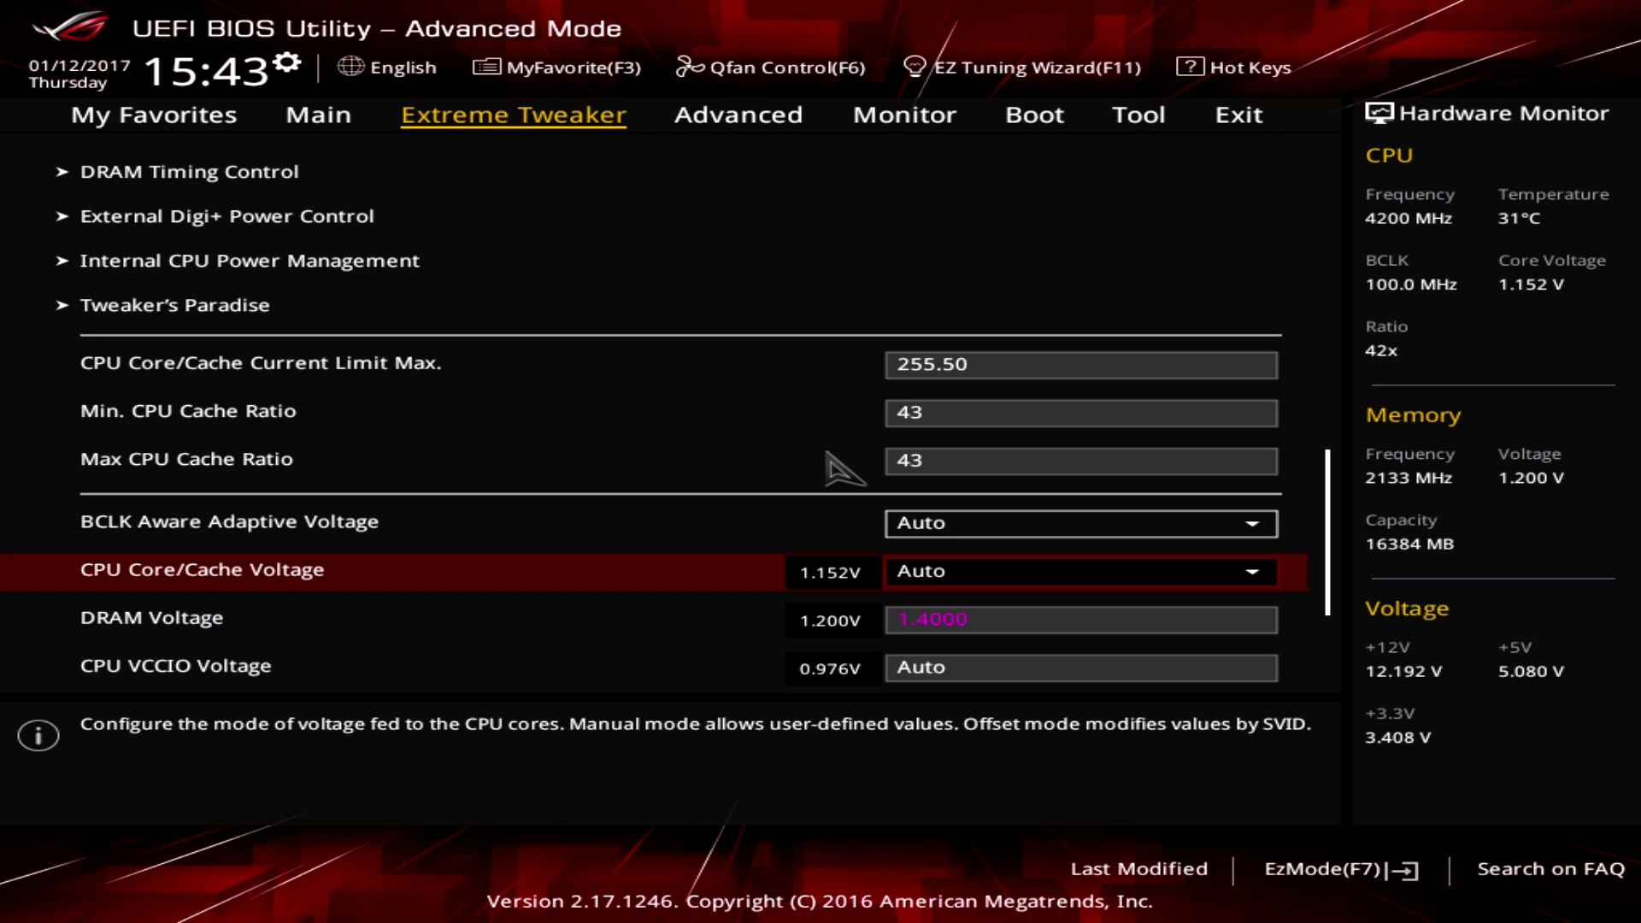
- Set CPU Core/Cache Voltage to Manual Mode with a 1.300 V Core Voltage Override
{"action": "key", "text": "Return"}
{"action": "key", "text": "Down"}
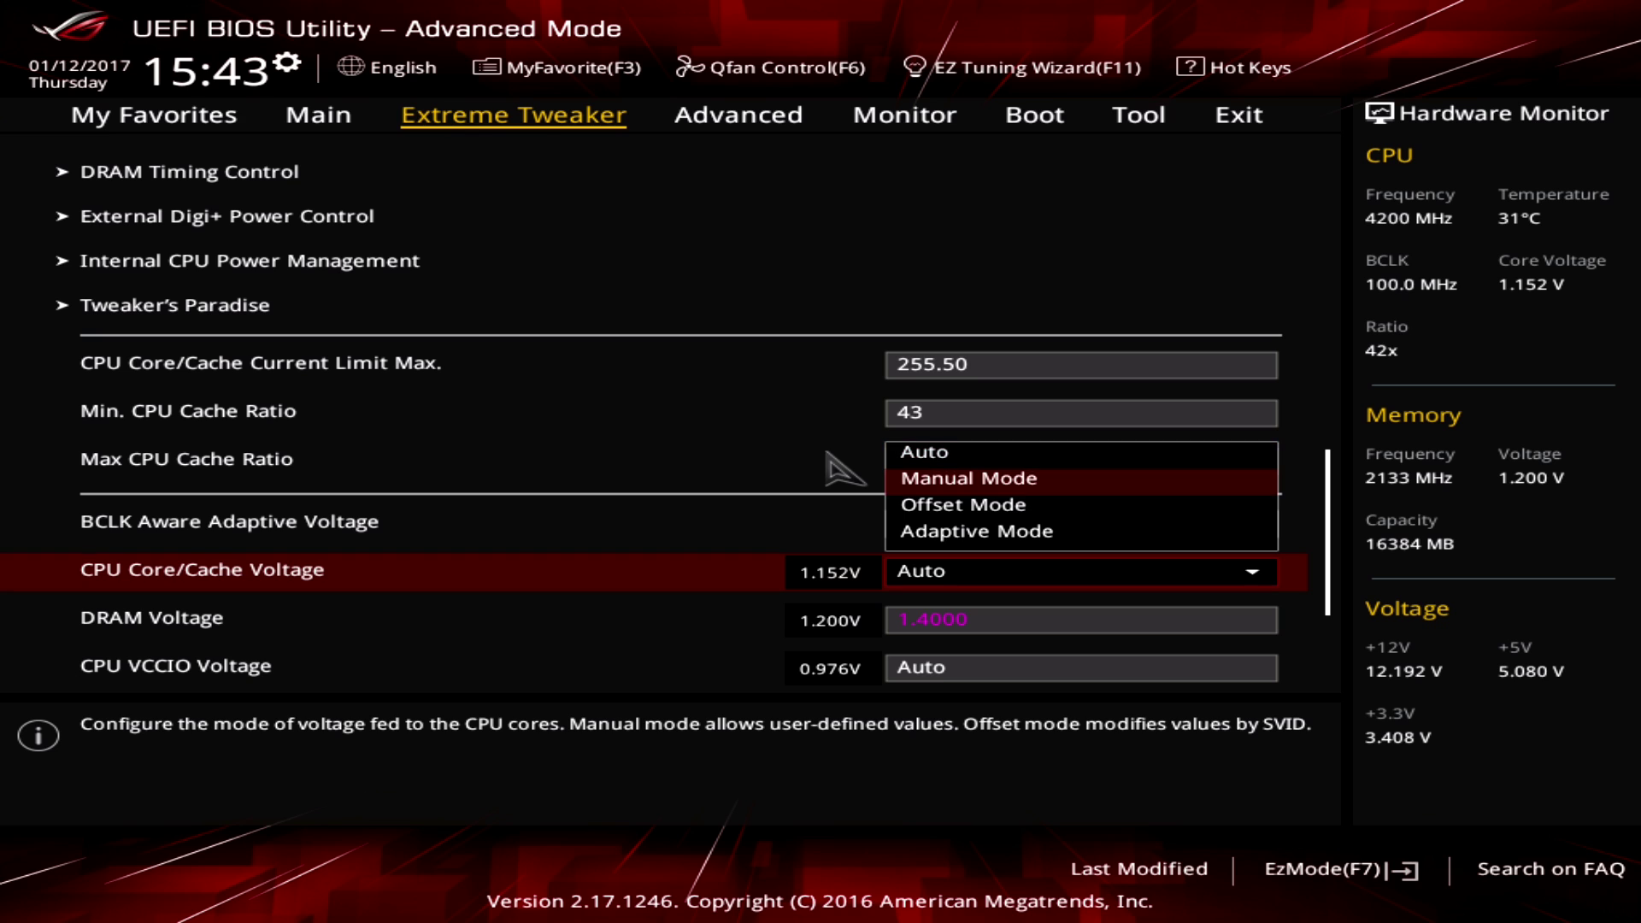
{"action": "key", "text": "Return"}
{"action": "key", "text": "Down"}
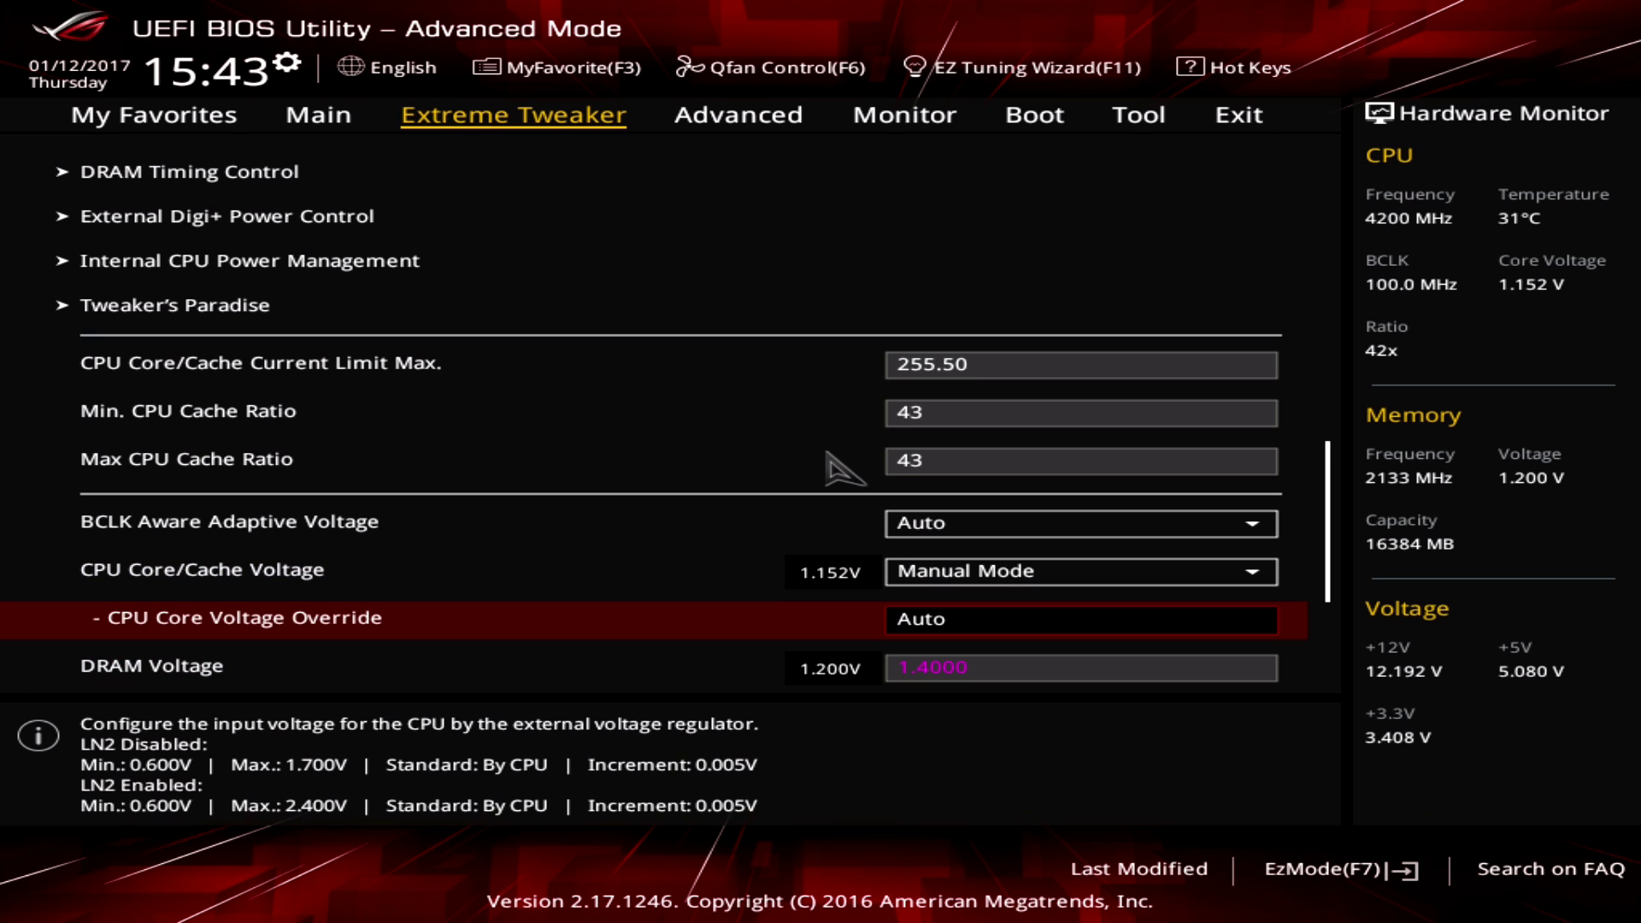
{"action": "key", "text": "Down"}
{"action": "key", "text": "Down"}
{"action": "key", "text": "Down"}
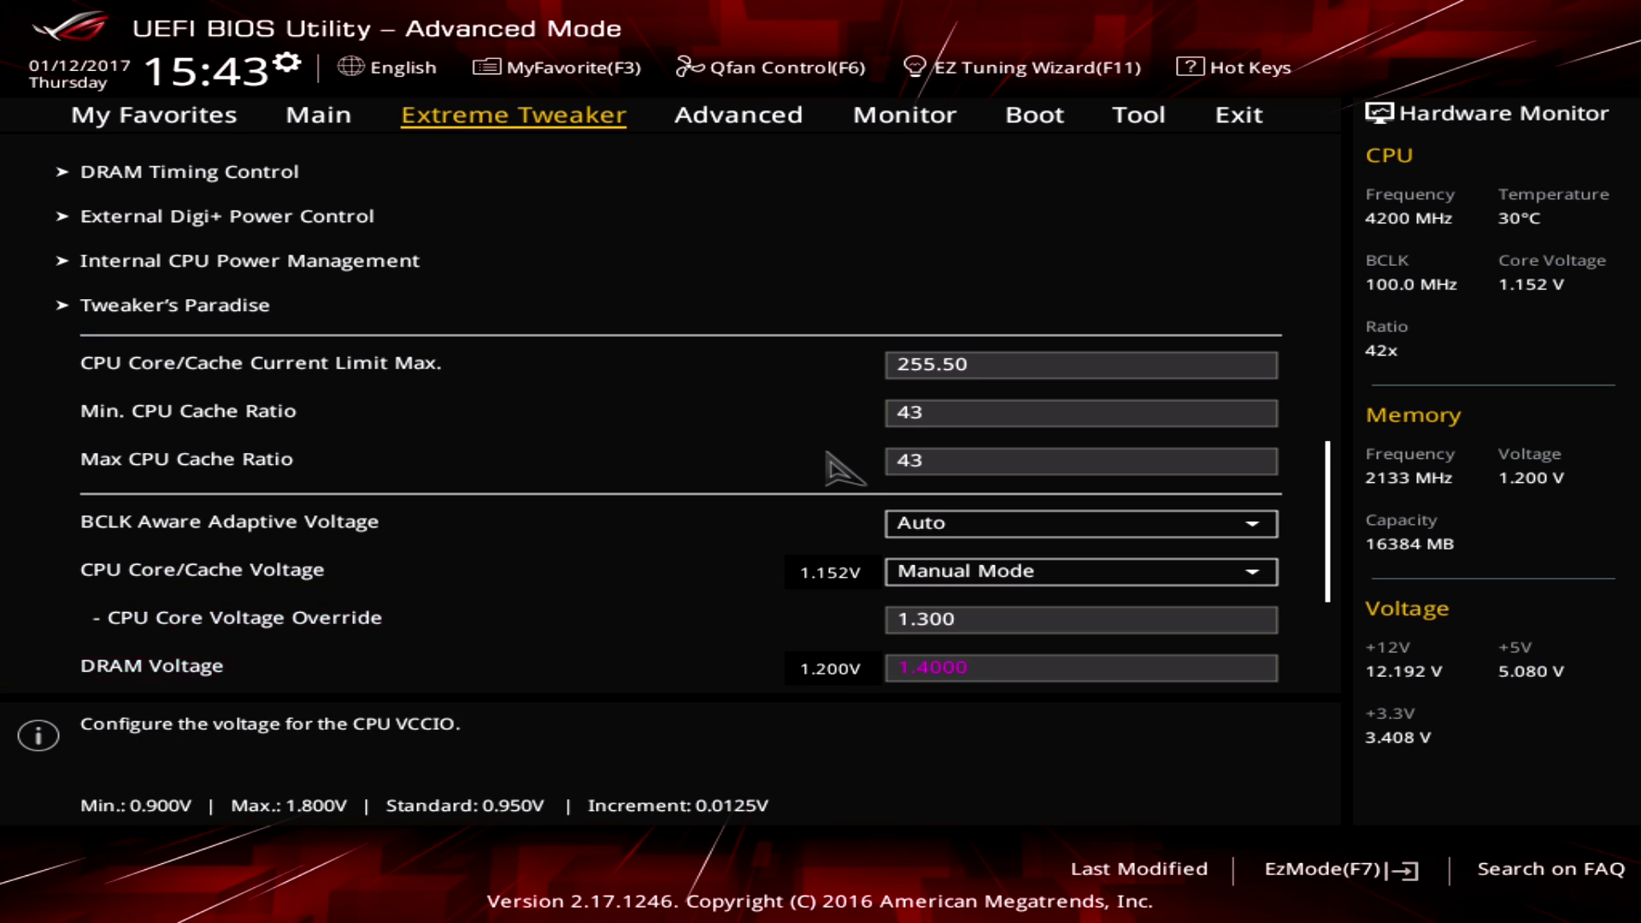
{"action": "key", "text": "Up"}
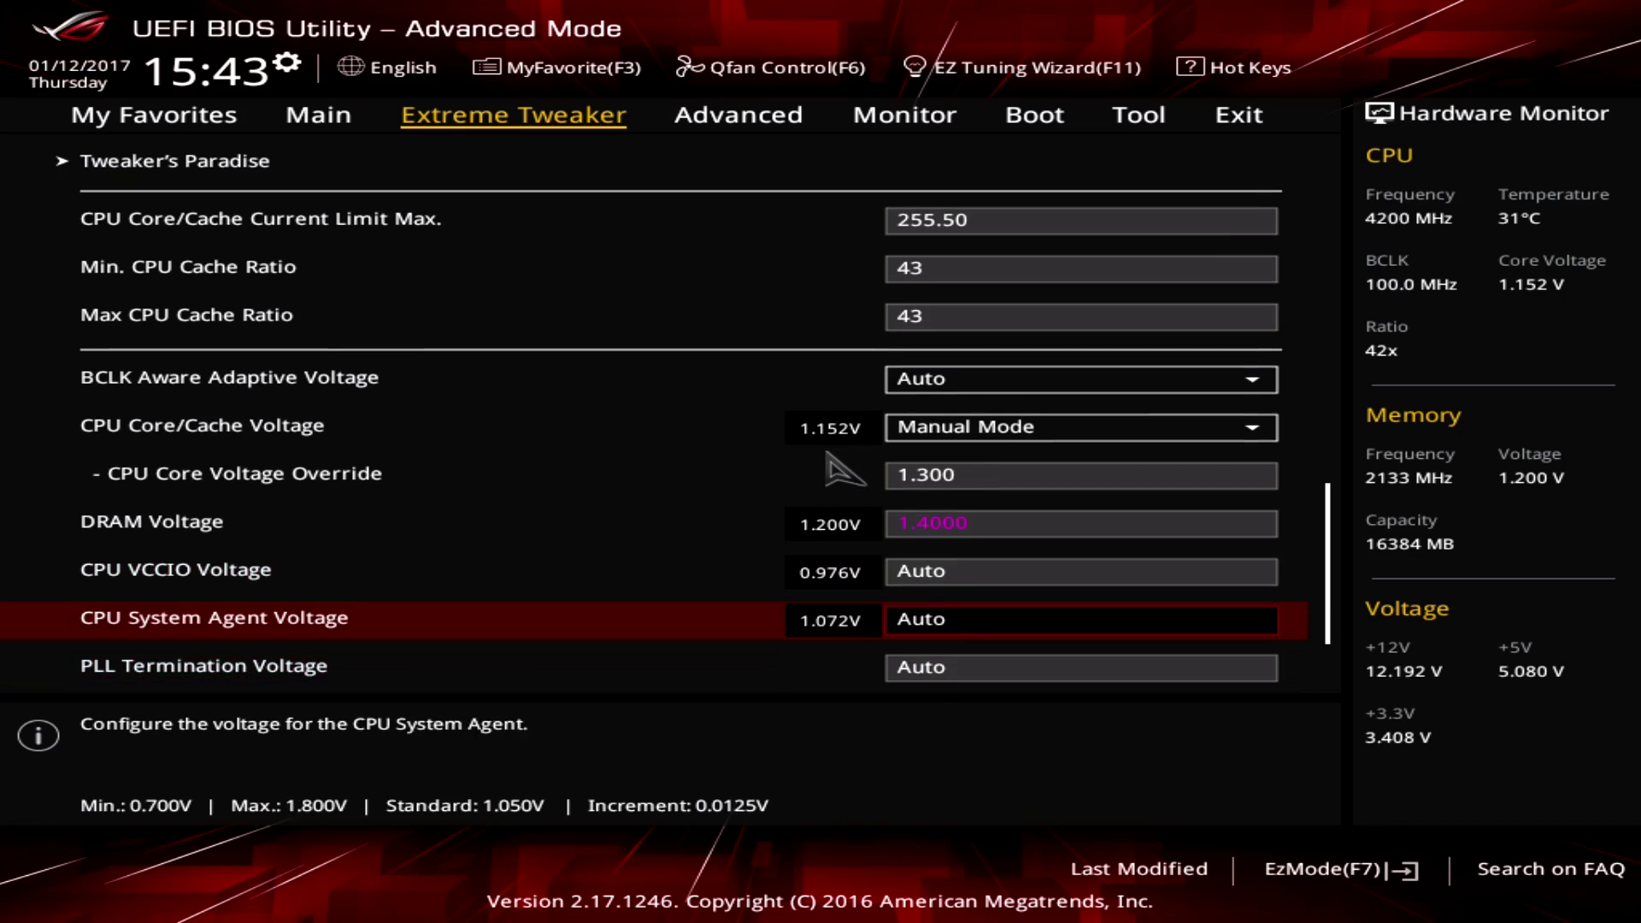
- Set CPU VCCIO Voltage to 1.20000 and CPU System Agent Voltage to 1.22500
{"action": "key", "text": "Up"}
{"action": "key", "text": "Up"}
{"action": "key", "text": "Down"}
{"action": "key", "text": "Up"}
{"action": "key", "text": "Up"}
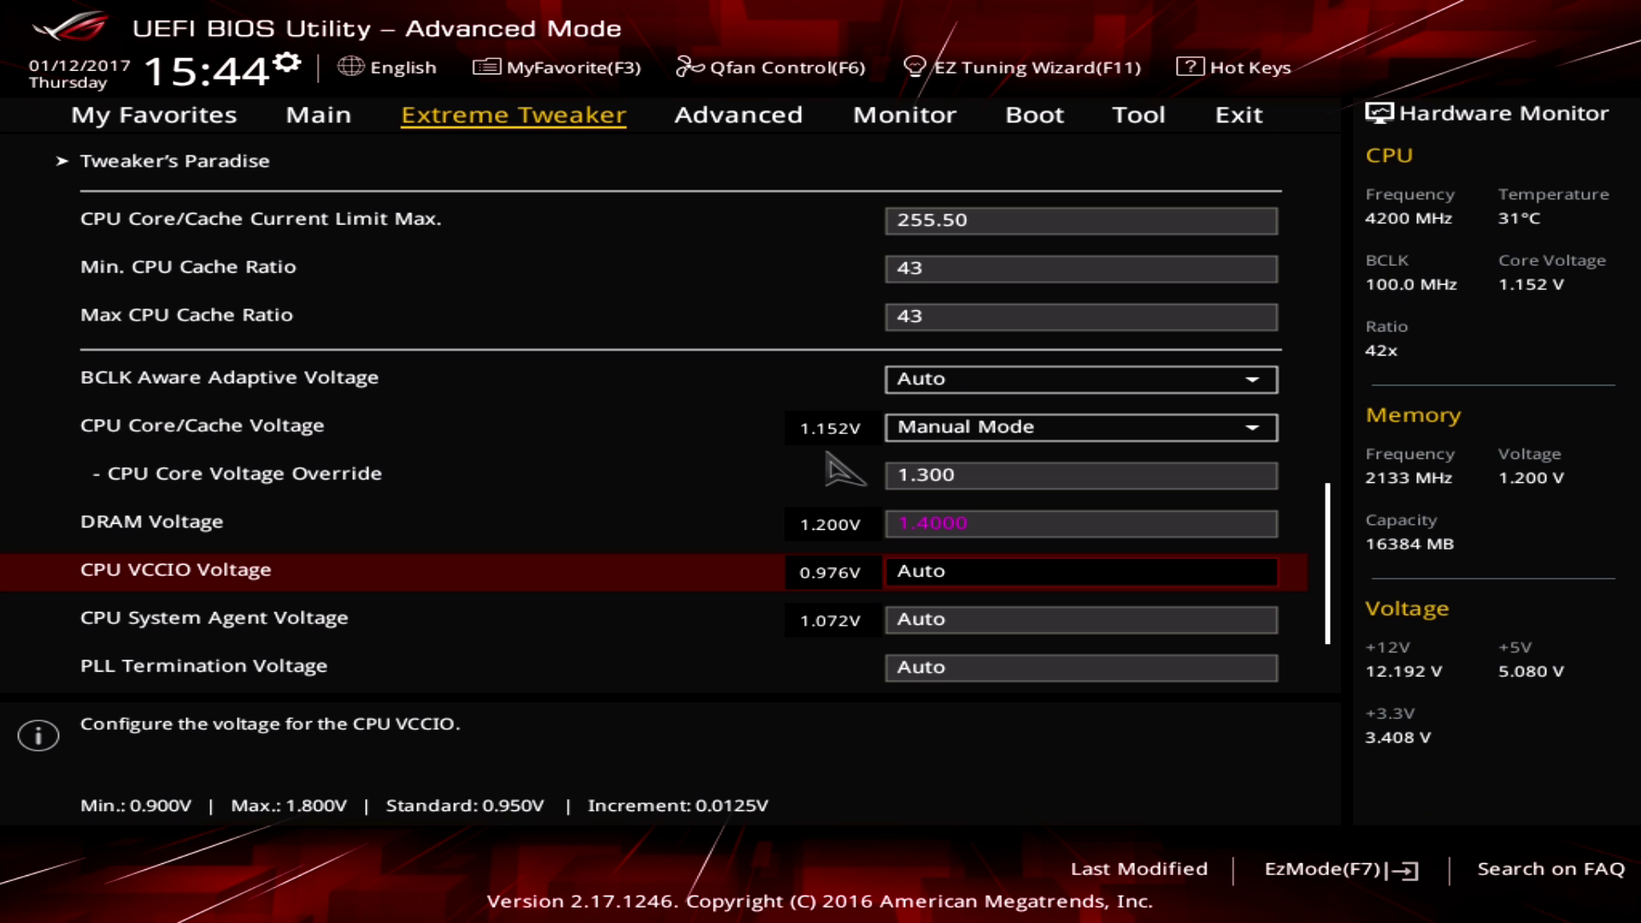
{"action": "key", "text": "Down"}
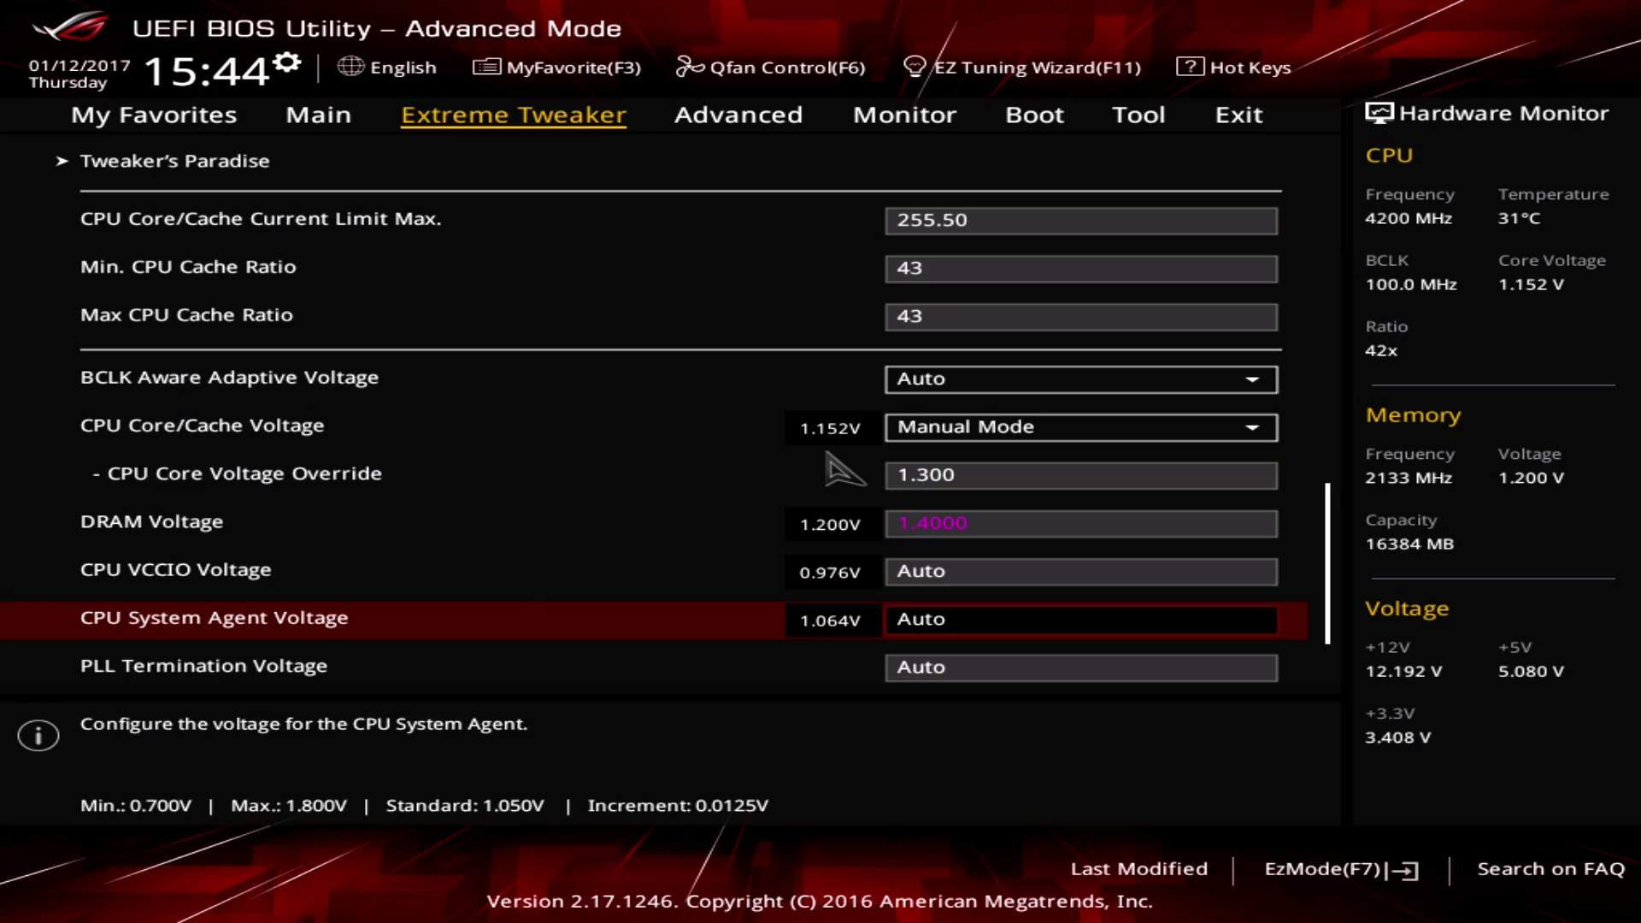
{"action": "key", "text": "Up"}
{"action": "key", "text": "Up"}
{"action": "key", "text": "Down"}
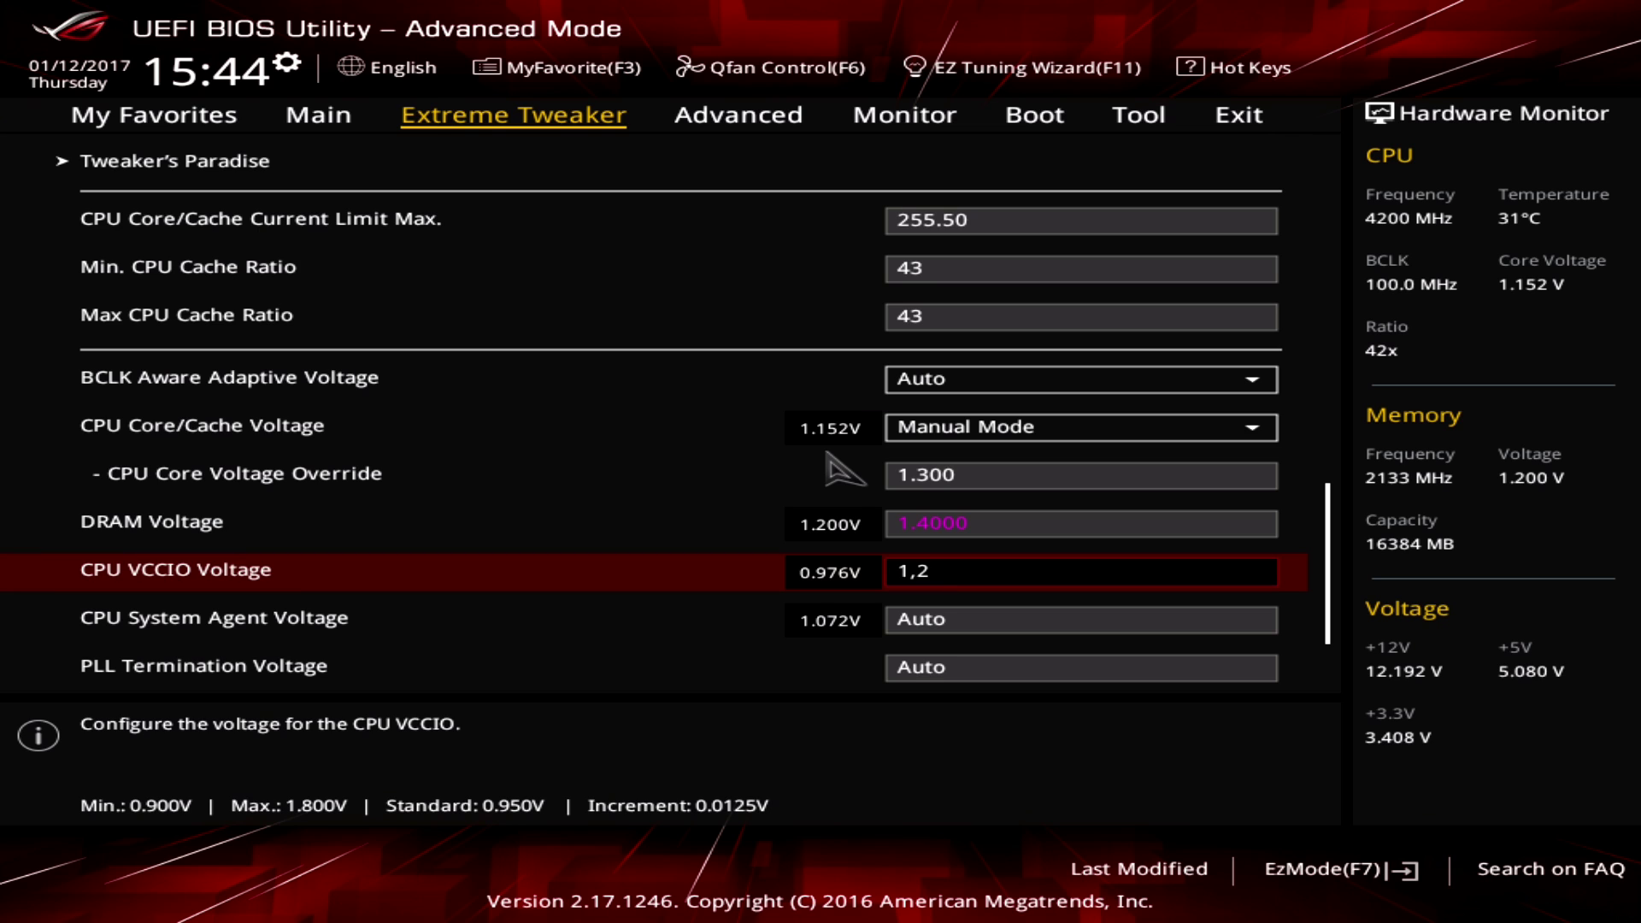
{"action": "key", "text": "Down"}
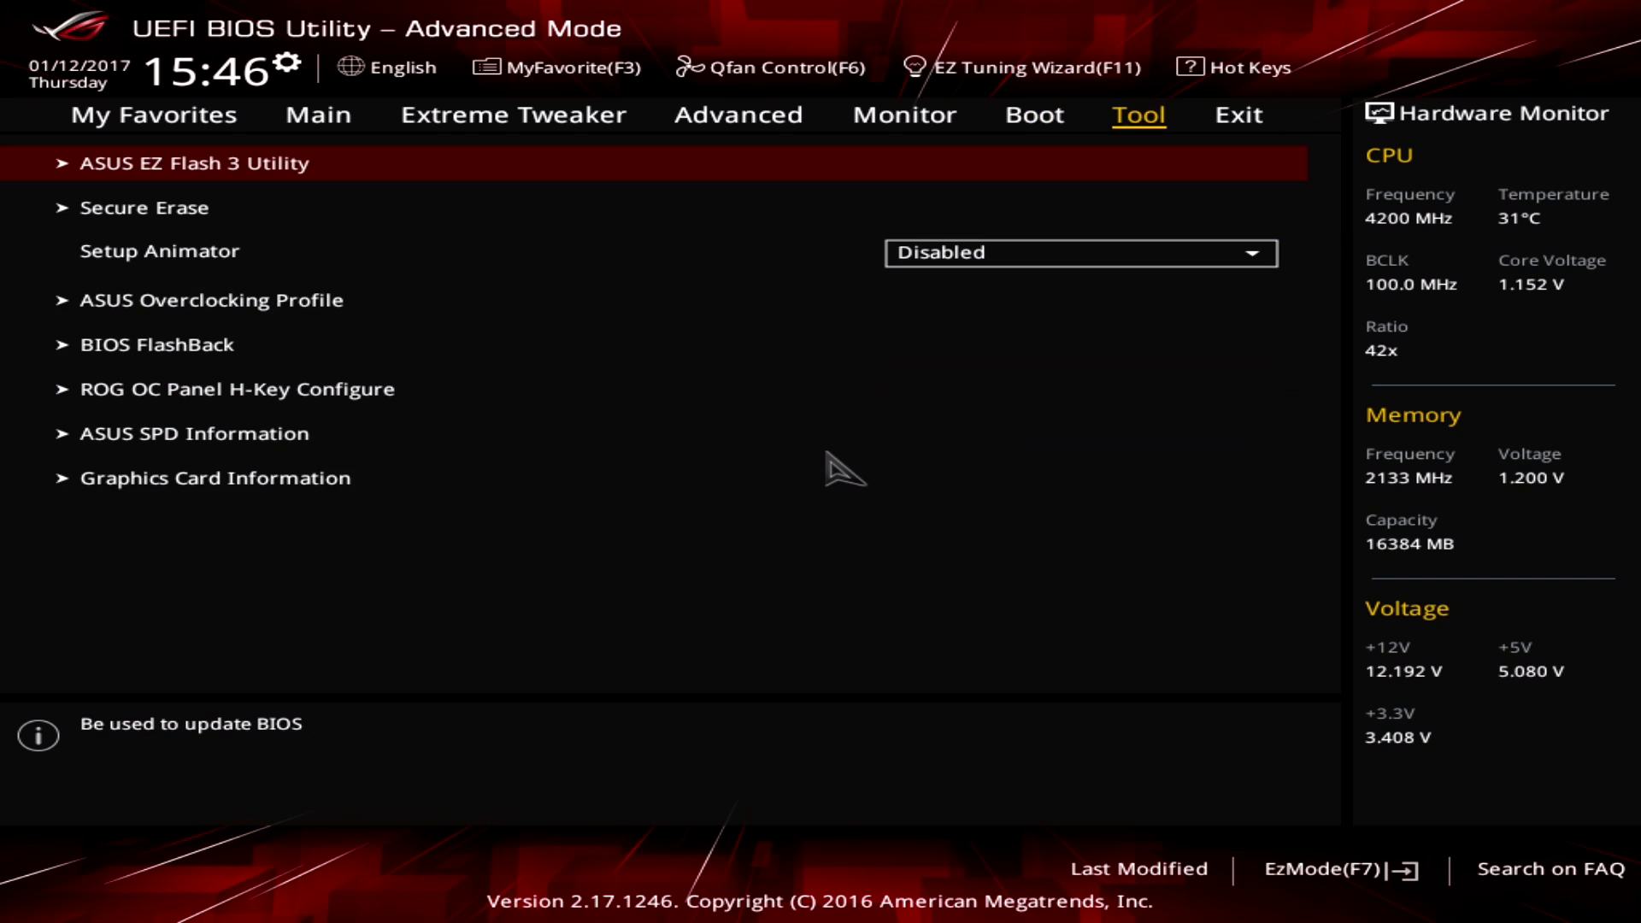
- Save the current overclock as ASUS Overclocking Profile 1, named 5000MHz
{"action": "key", "text": "Down"}
{"action": "key", "text": "Down"}
{"action": "key", "text": "Down"}
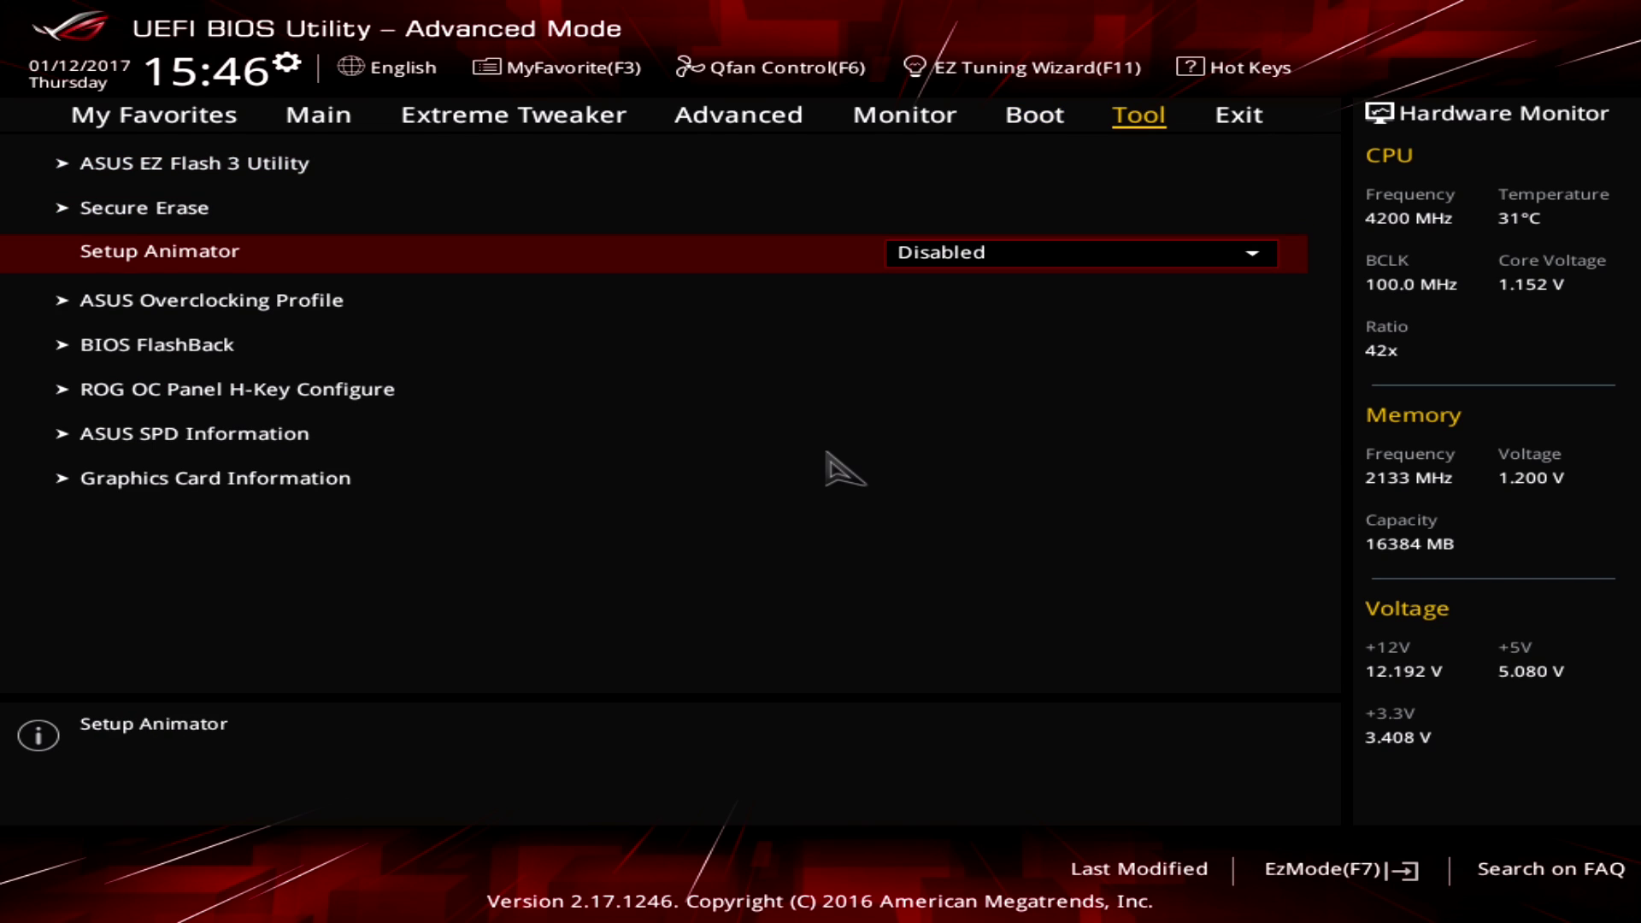
{"action": "key", "text": "Return"}
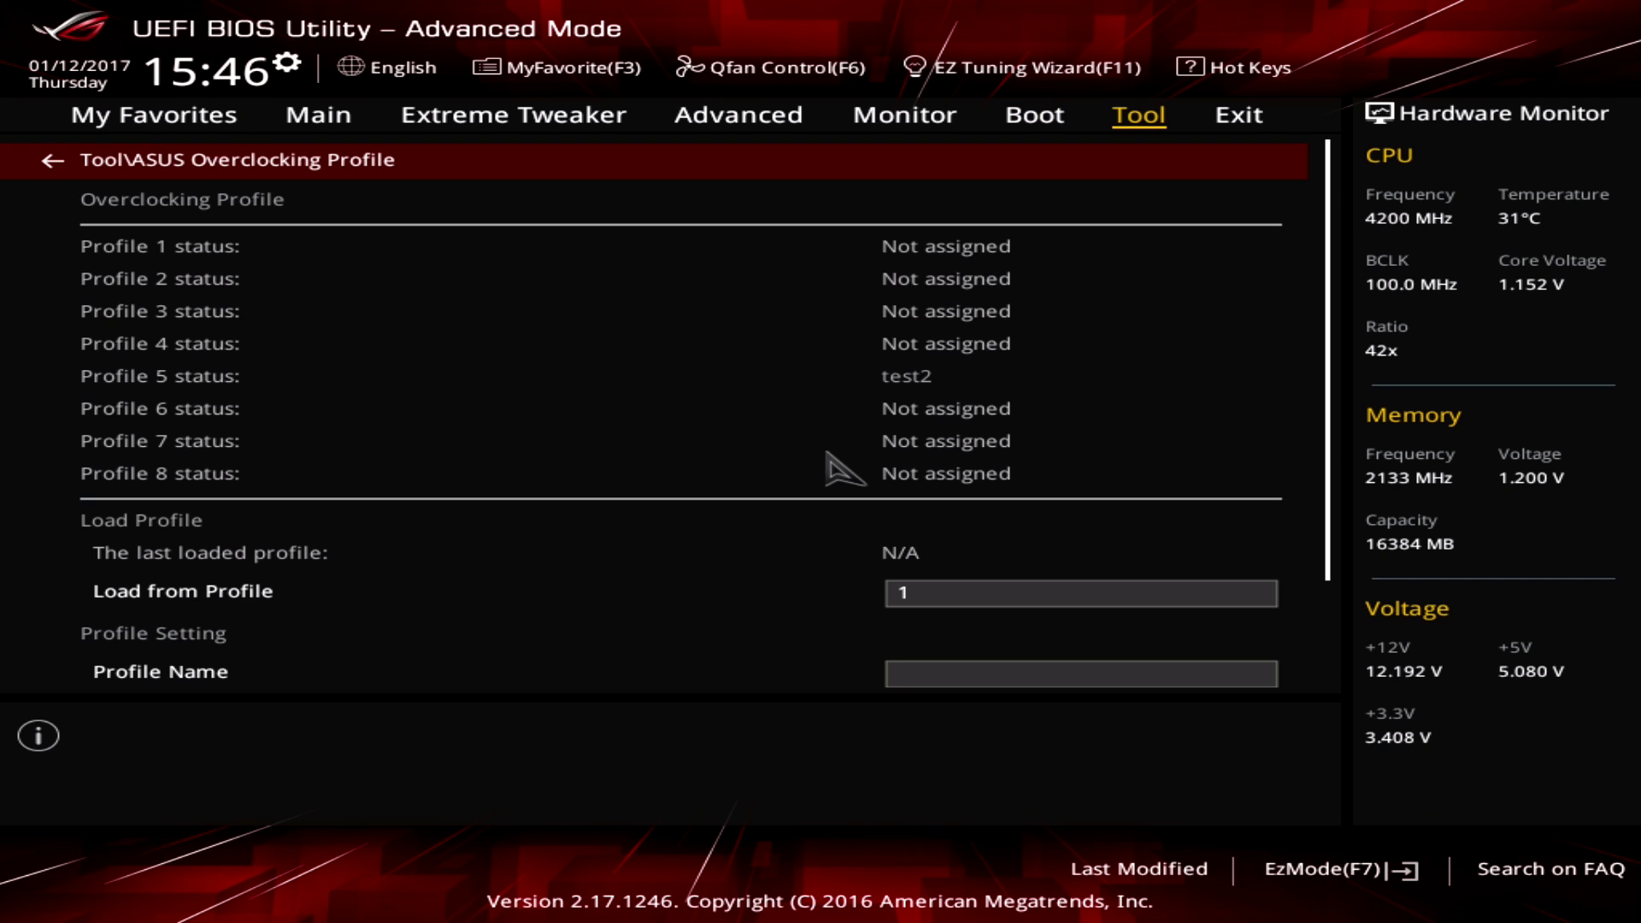
{"action": "key", "text": "Down"}
{"action": "key", "text": "Down"}
{"action": "key", "text": "Down"}
{"action": "key", "text": "Up"}
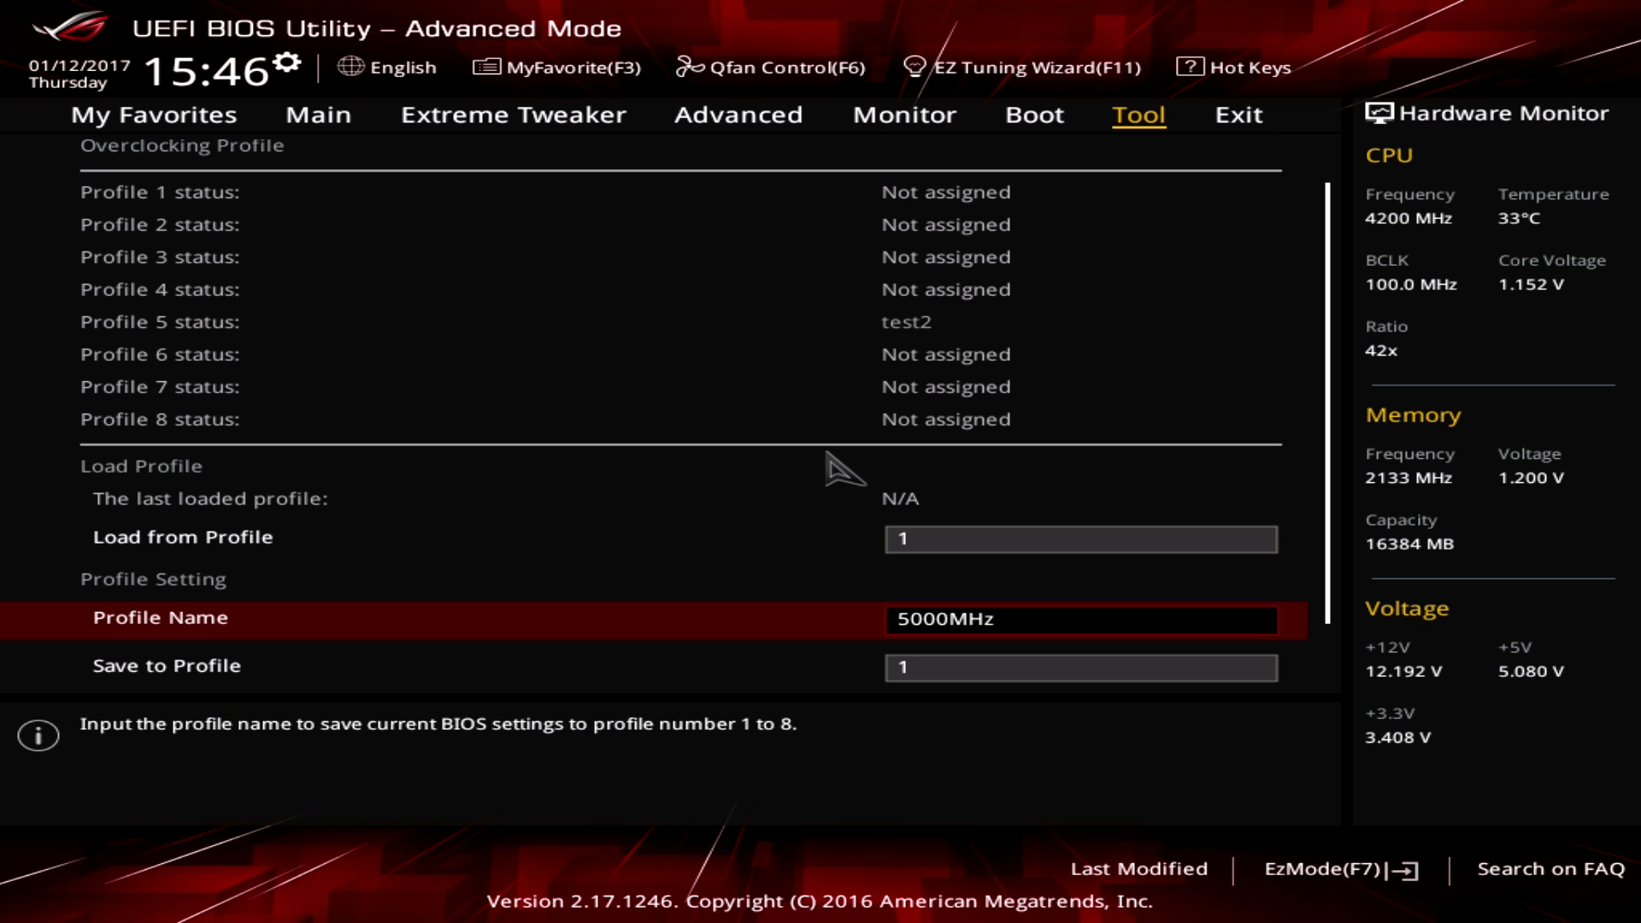
{"action": "key", "text": "Down"}
{"action": "key", "text": "Return"}
{"action": "key", "text": "Return"}
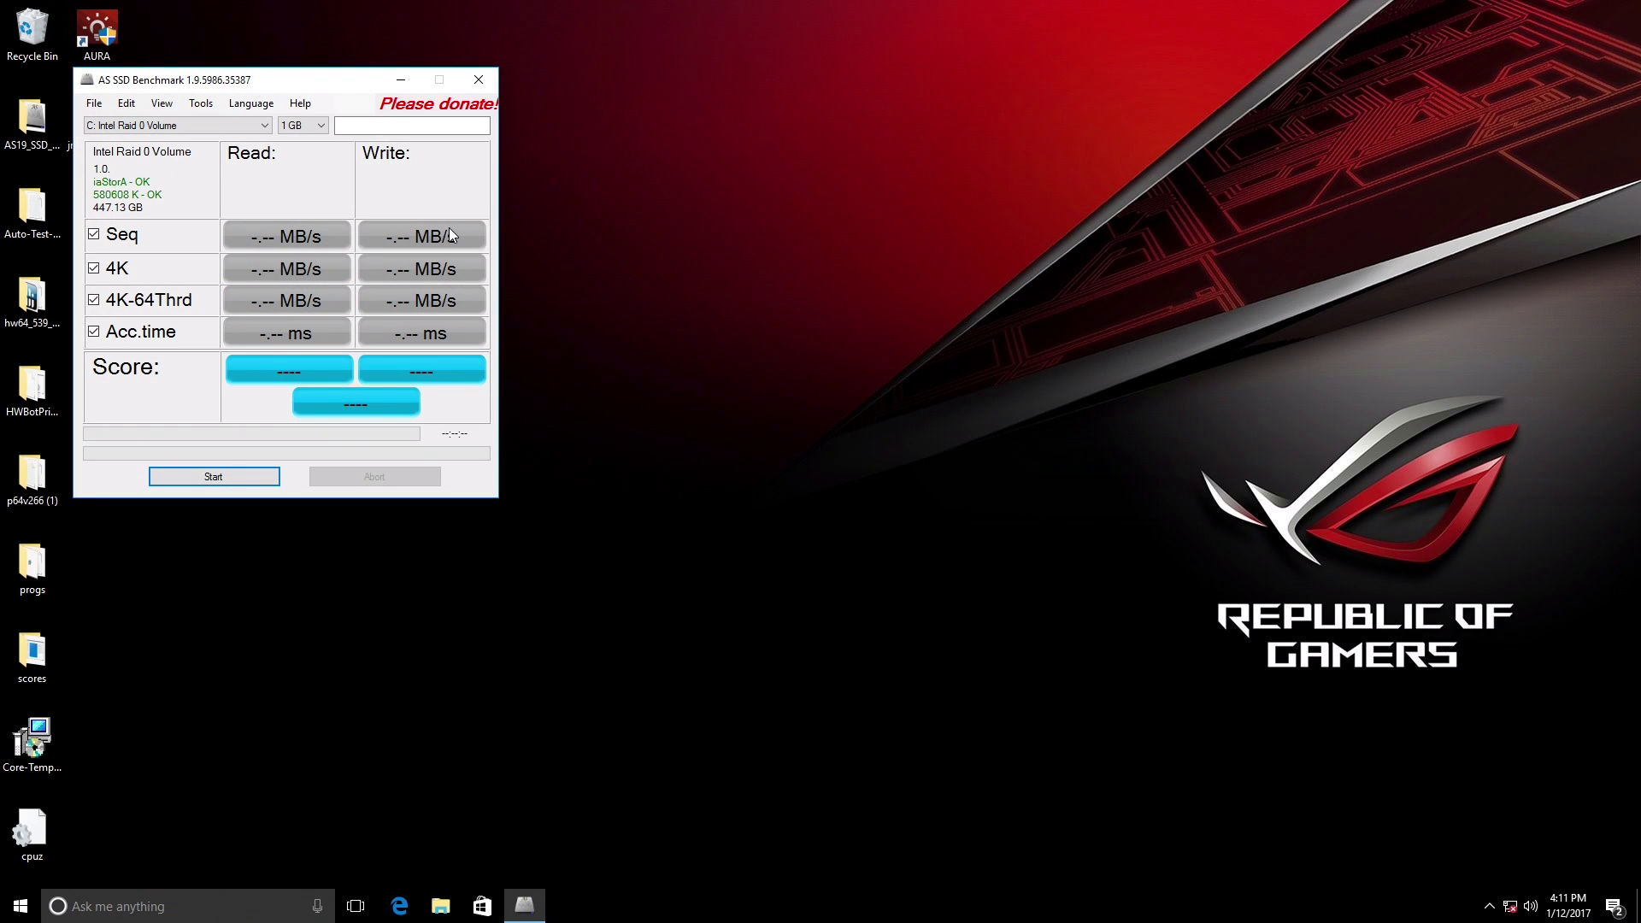
- Run AS SSD on the Intel Raid 0 Volume, reaching a 1993 total score
{"action": "left_click_drag", "start_coordinate": [354, 85], "coordinate": [454, 94]}
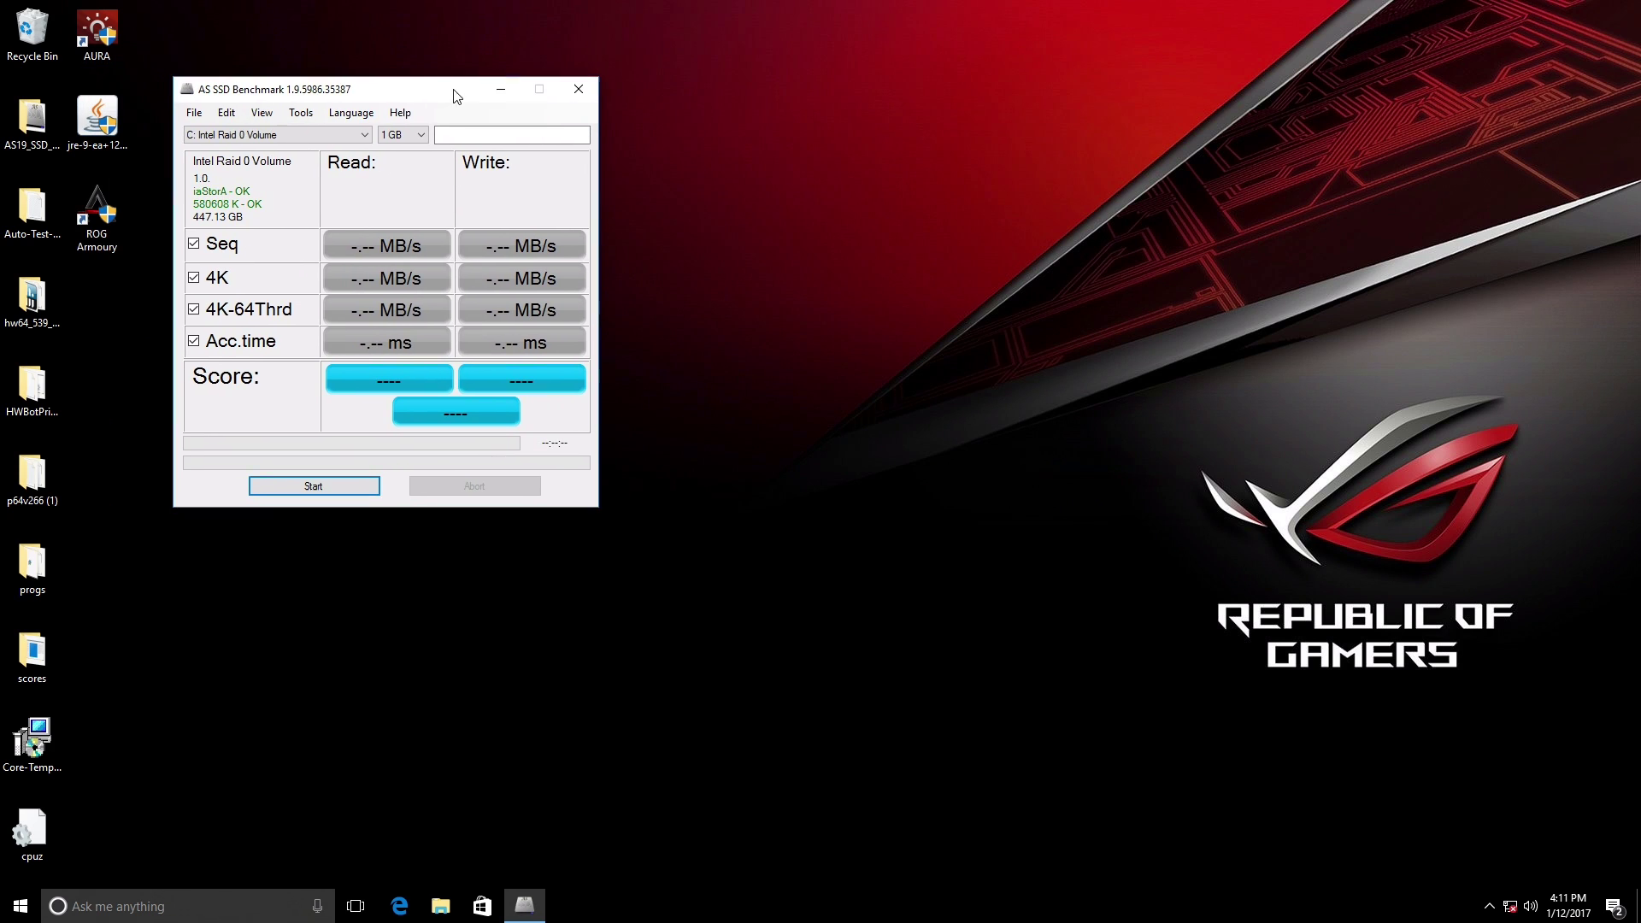
{"action": "left_click", "coordinate": [279, 489]}
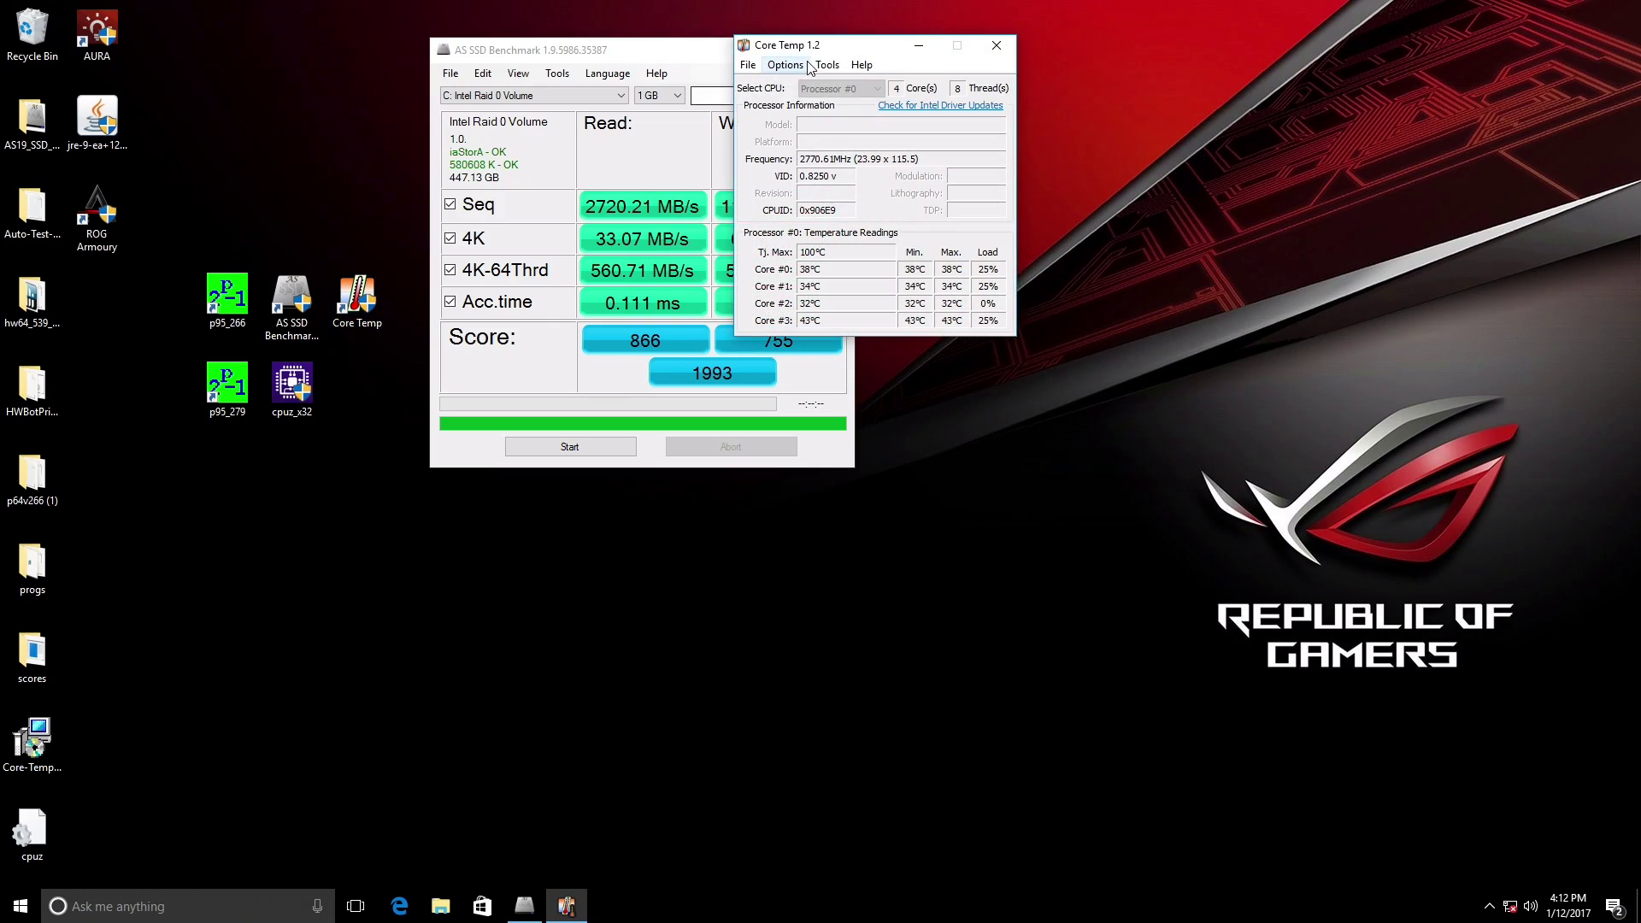
- Move Core Temp to the top right, close AS SSD Benchmark, and launch CPU-Z
{"action": "left_click_drag", "start_coordinate": [844, 53], "coordinate": [966, 31]}
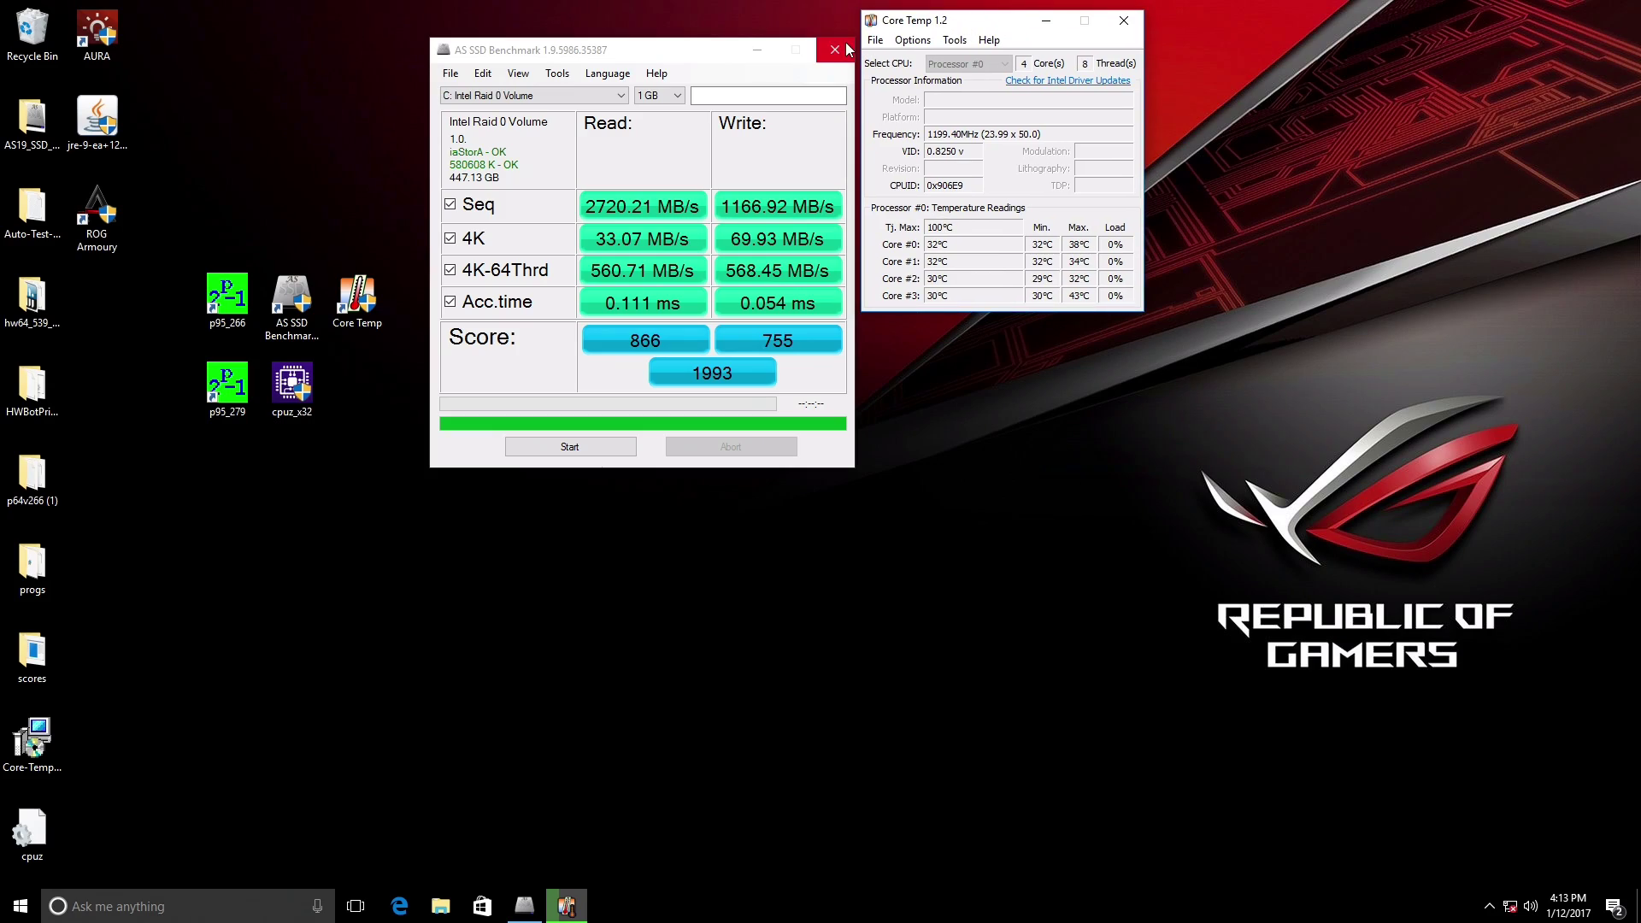
{"action": "left_click", "coordinate": [836, 50]}
{"action": "double_click", "coordinate": [272, 387]}
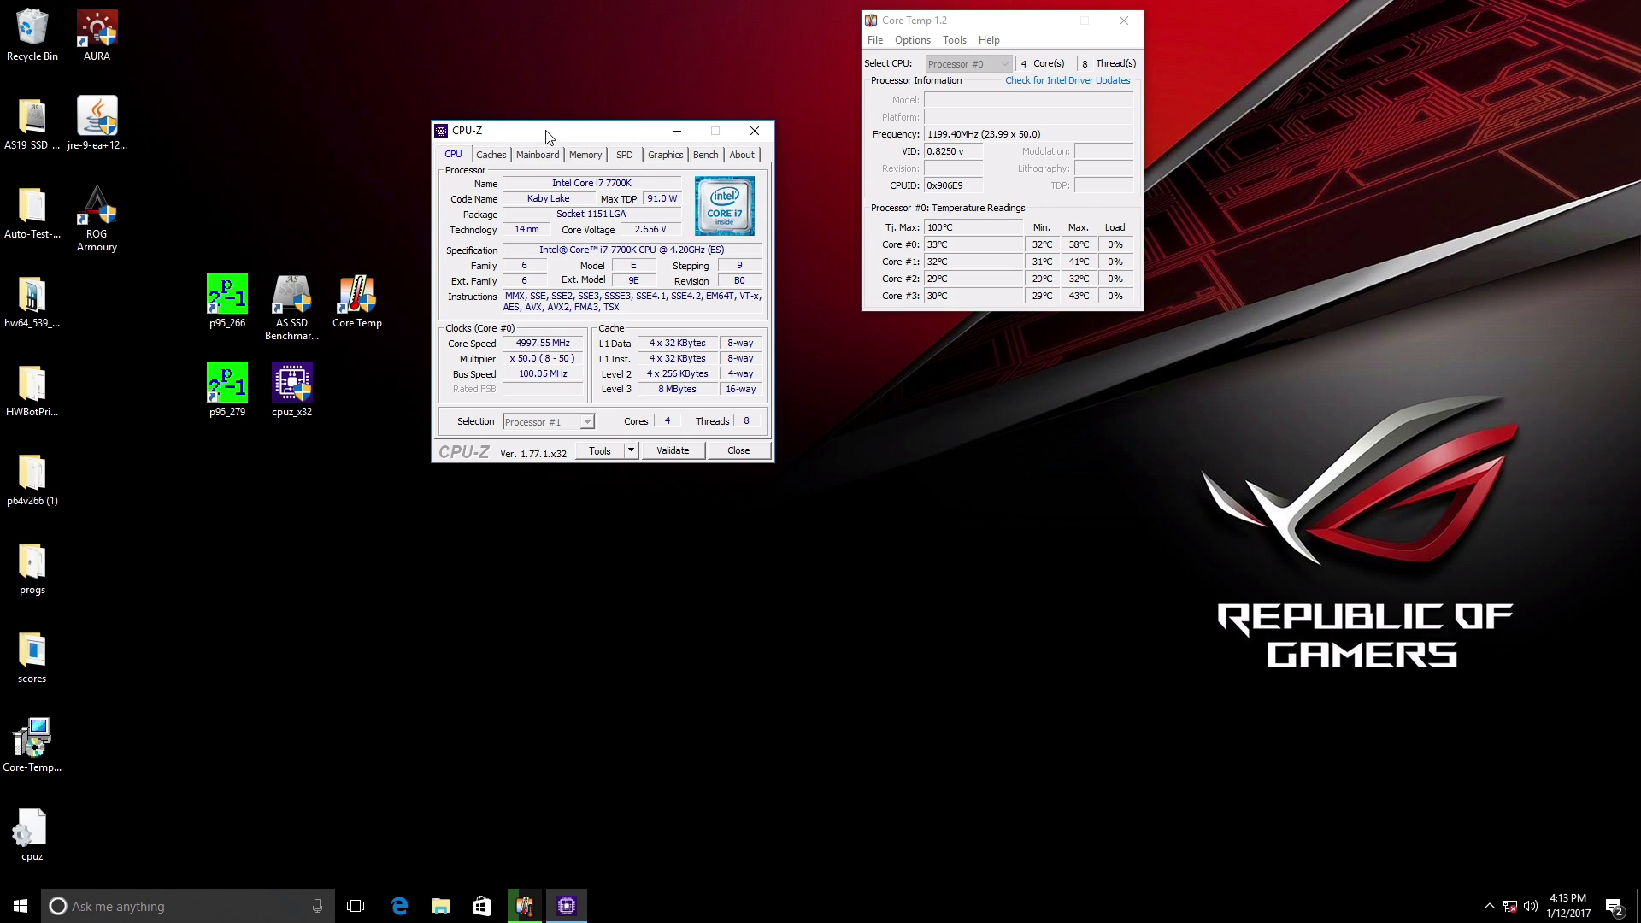
- Move CPU-Z to the top of the screen to read the i7-7700K at 5000 MHz, x50
{"action": "left_click_drag", "start_coordinate": [550, 134], "coordinate": [504, 39]}
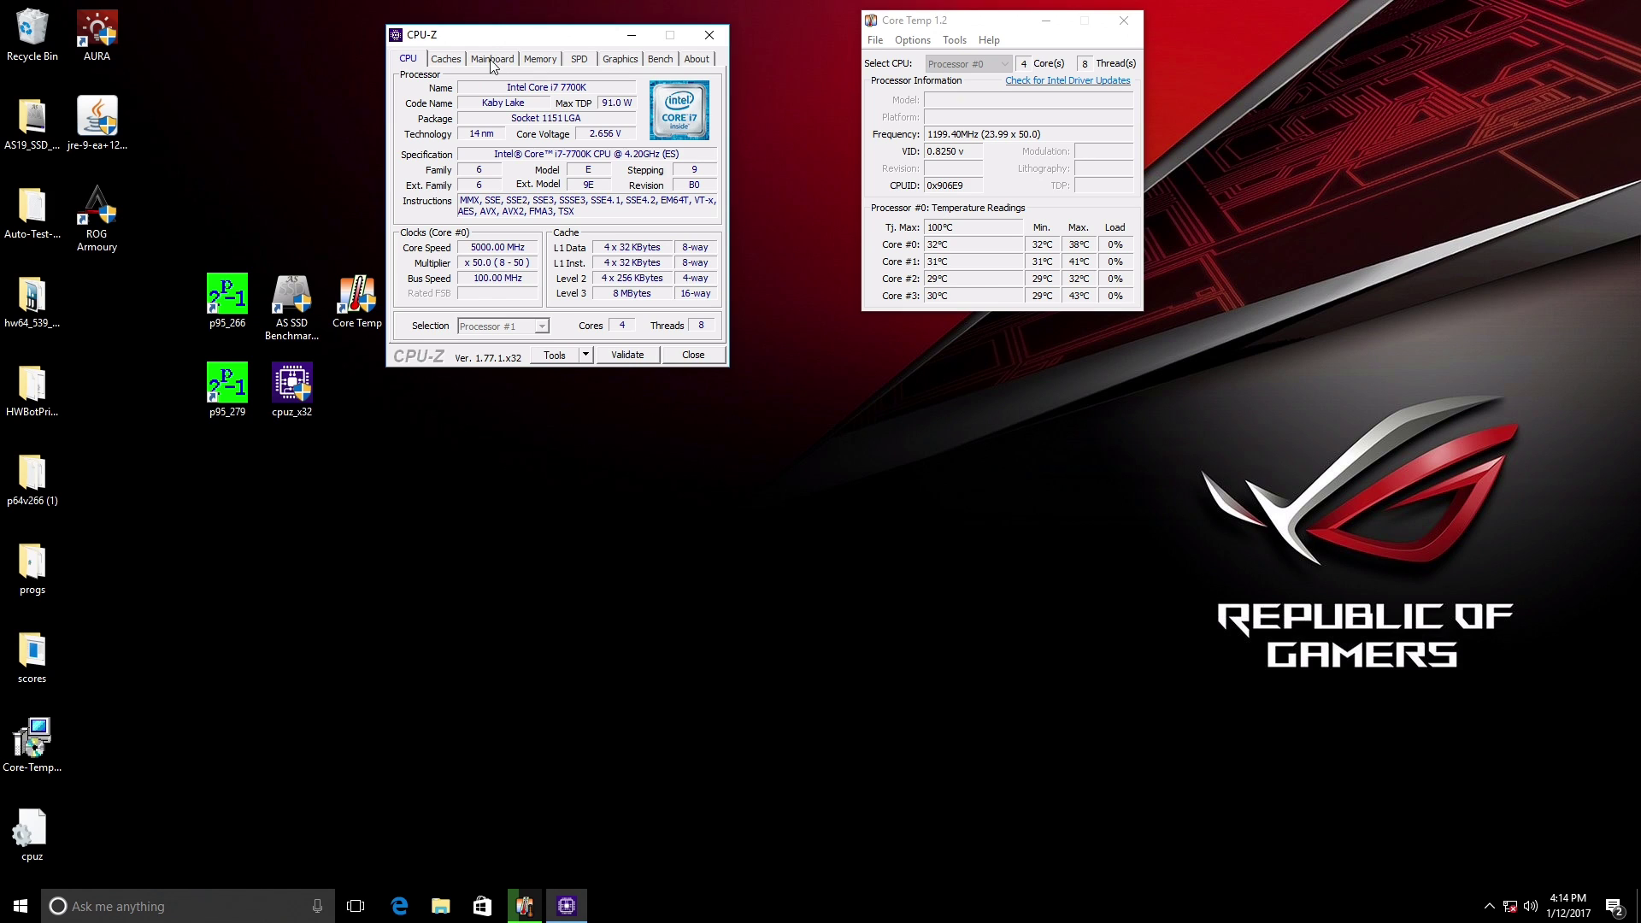
- Check CPU-Z's Mainboard page (MAXIMUS IX APEX, BIOS 0204), then its Memory page
{"action": "left_click", "coordinate": [492, 59]}
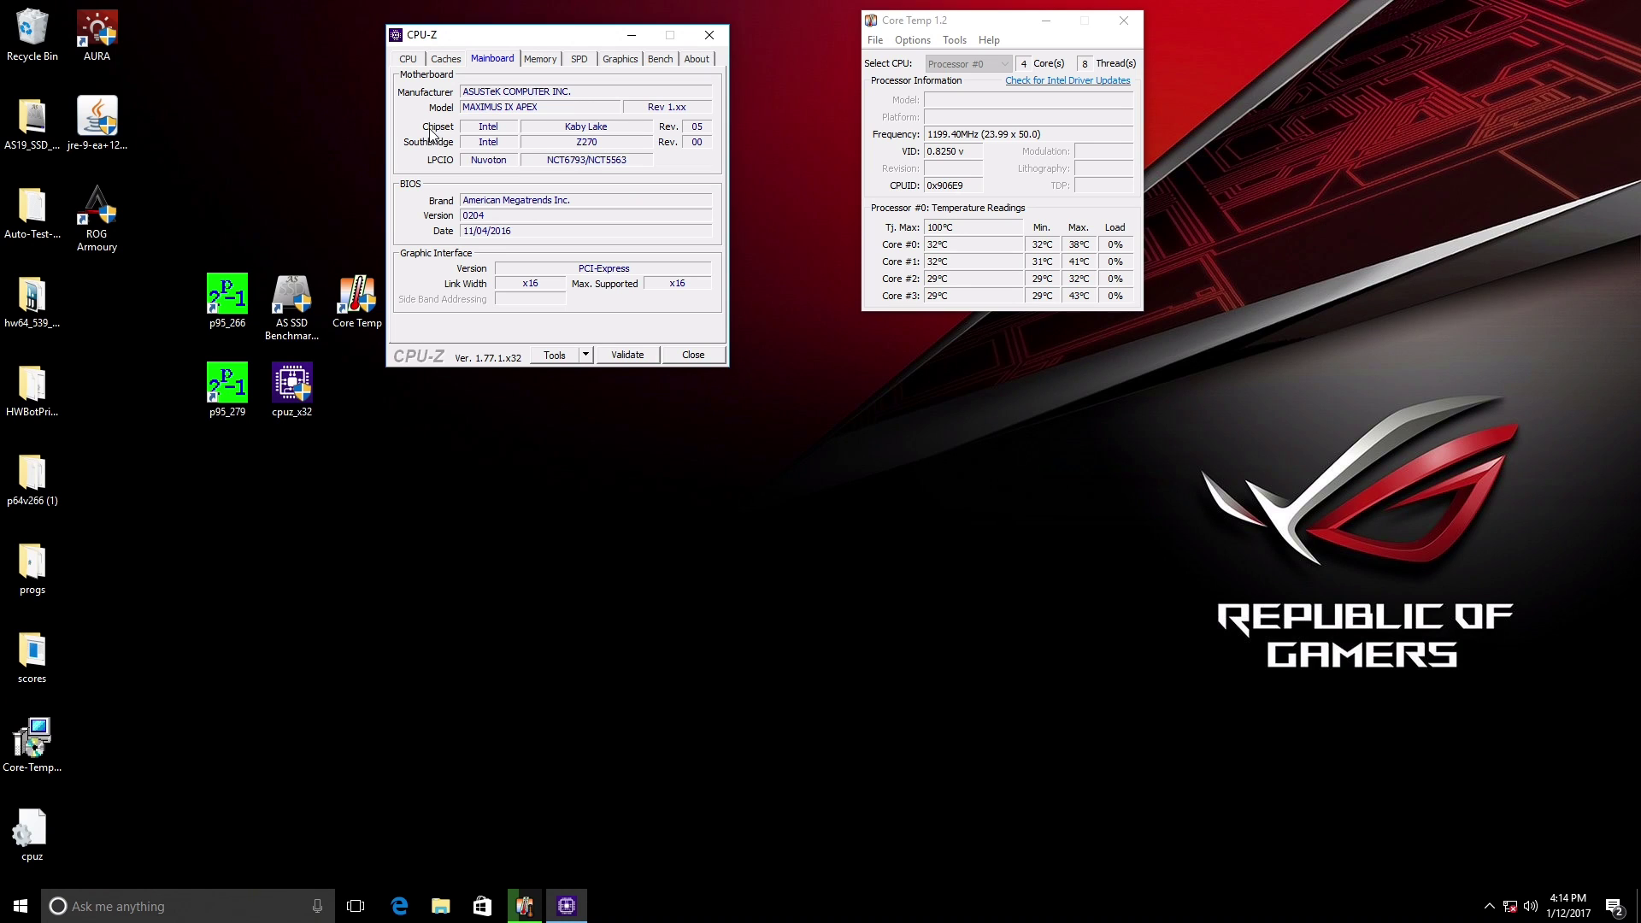
{"action": "left_click", "coordinate": [542, 58]}
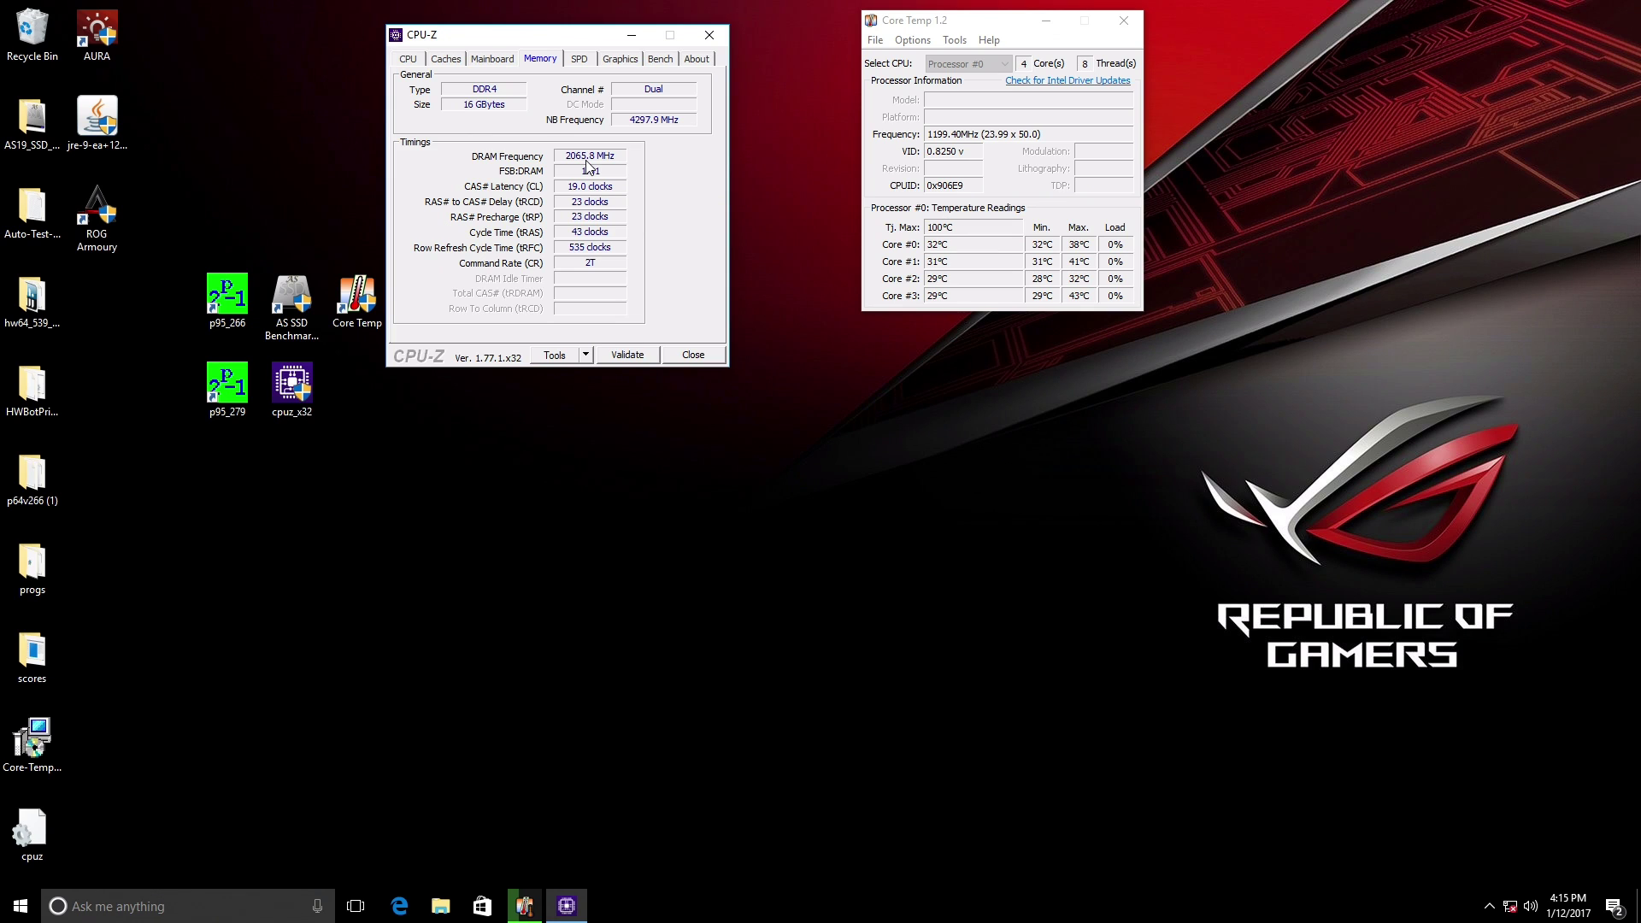
- Return CPU-Z to the CPU page, place Core Temp beside it, and select p95_279
{"action": "left_click_drag", "start_coordinate": [582, 41], "coordinate": [550, 17]}
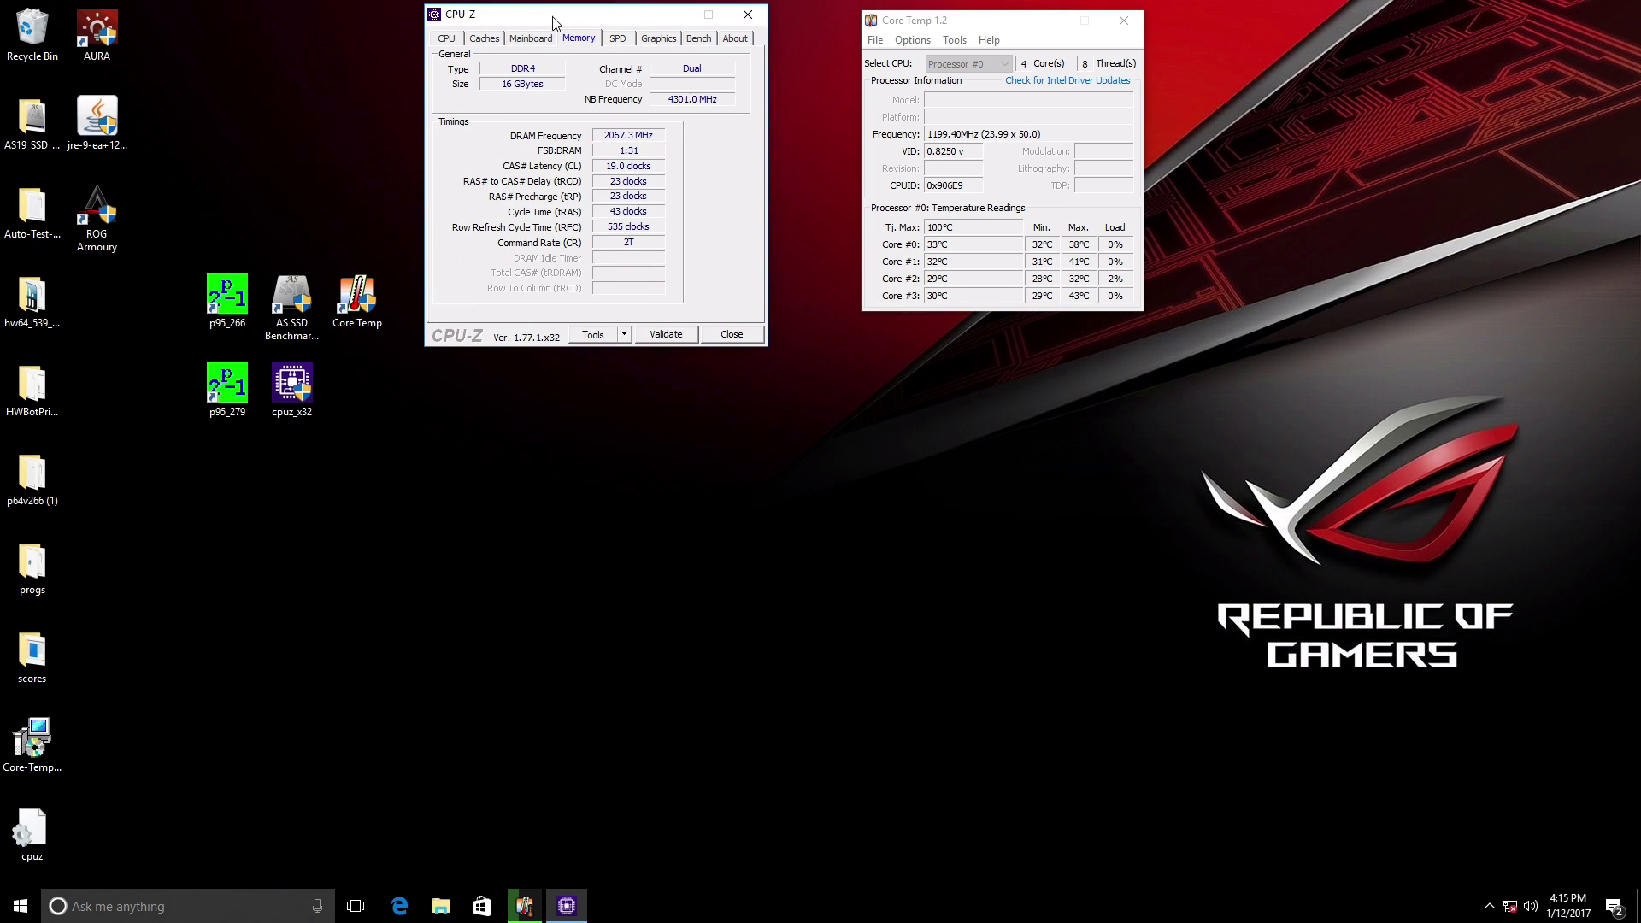
{"action": "left_click", "coordinate": [446, 39]}
{"action": "left_click_drag", "start_coordinate": [937, 24], "coordinate": [842, 23]}
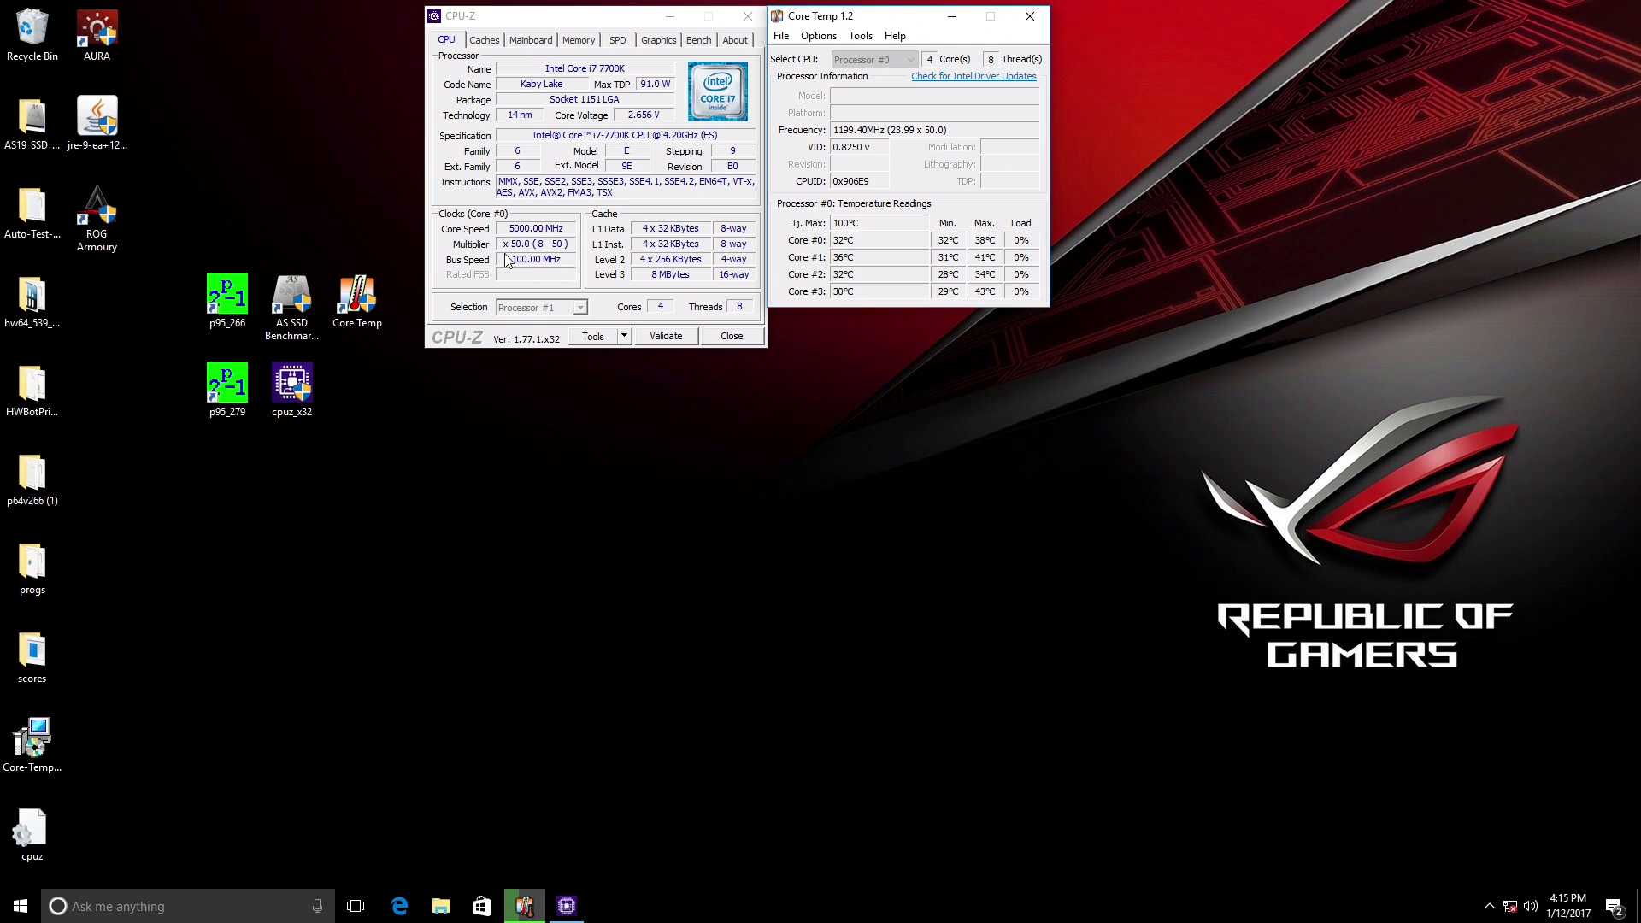
{"action": "left_click", "coordinate": [232, 389]}
- Launch Prime95 27.9 and set a Custom torture test with 1344K min and max FFT, run in-place
{"action": "double_click", "coordinate": [224, 412]}
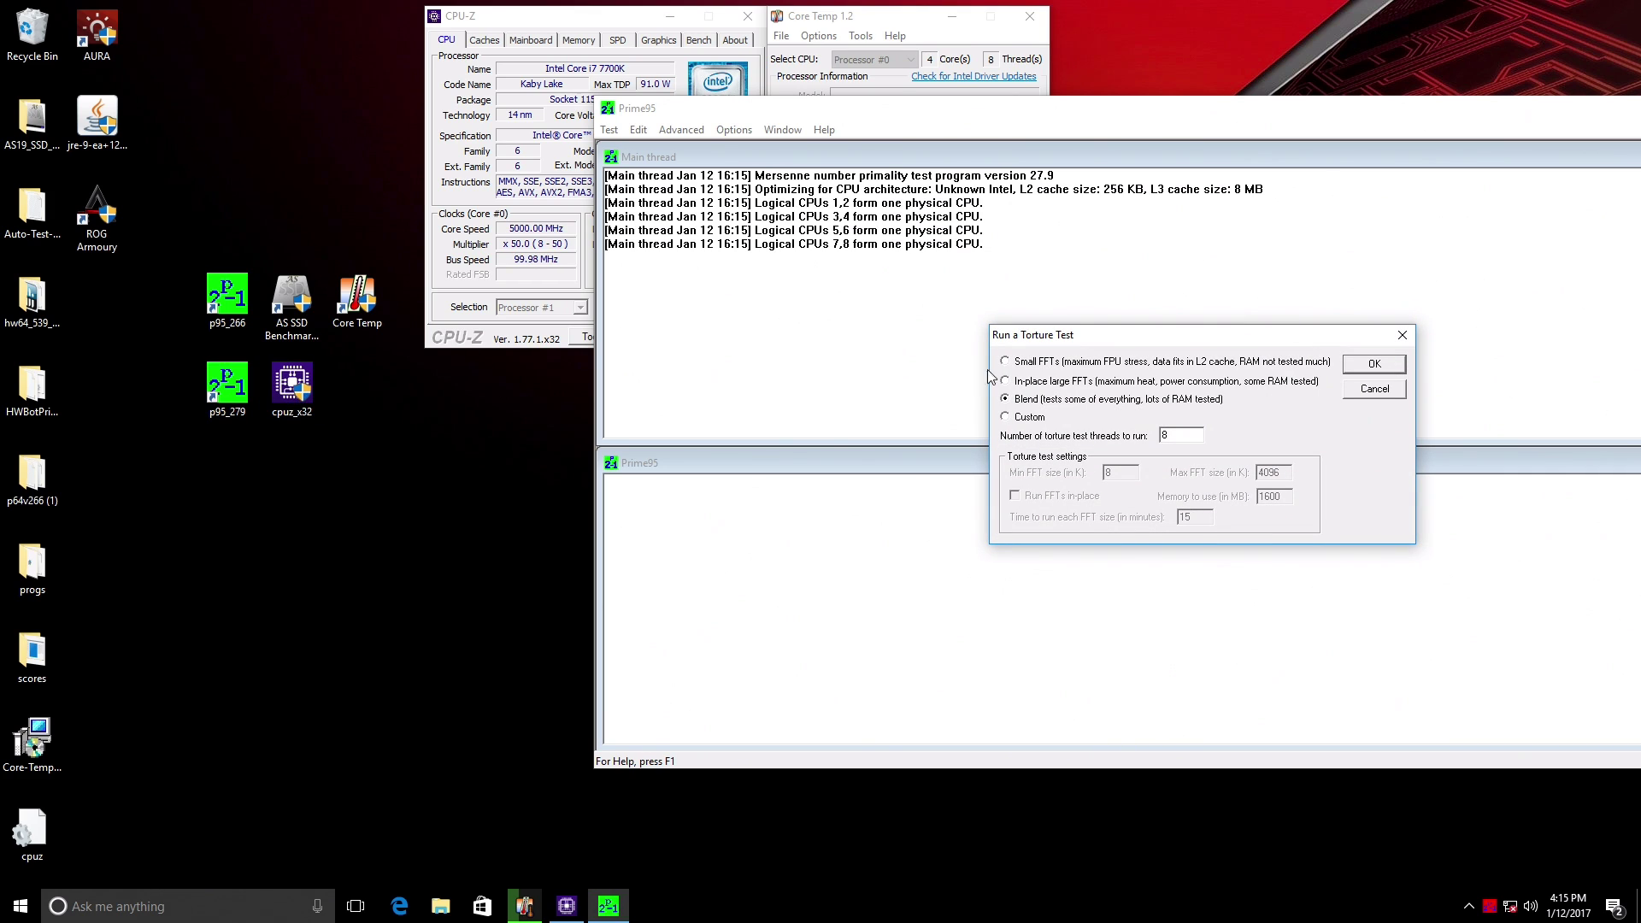
{"action": "left_click", "coordinate": [1024, 419]}
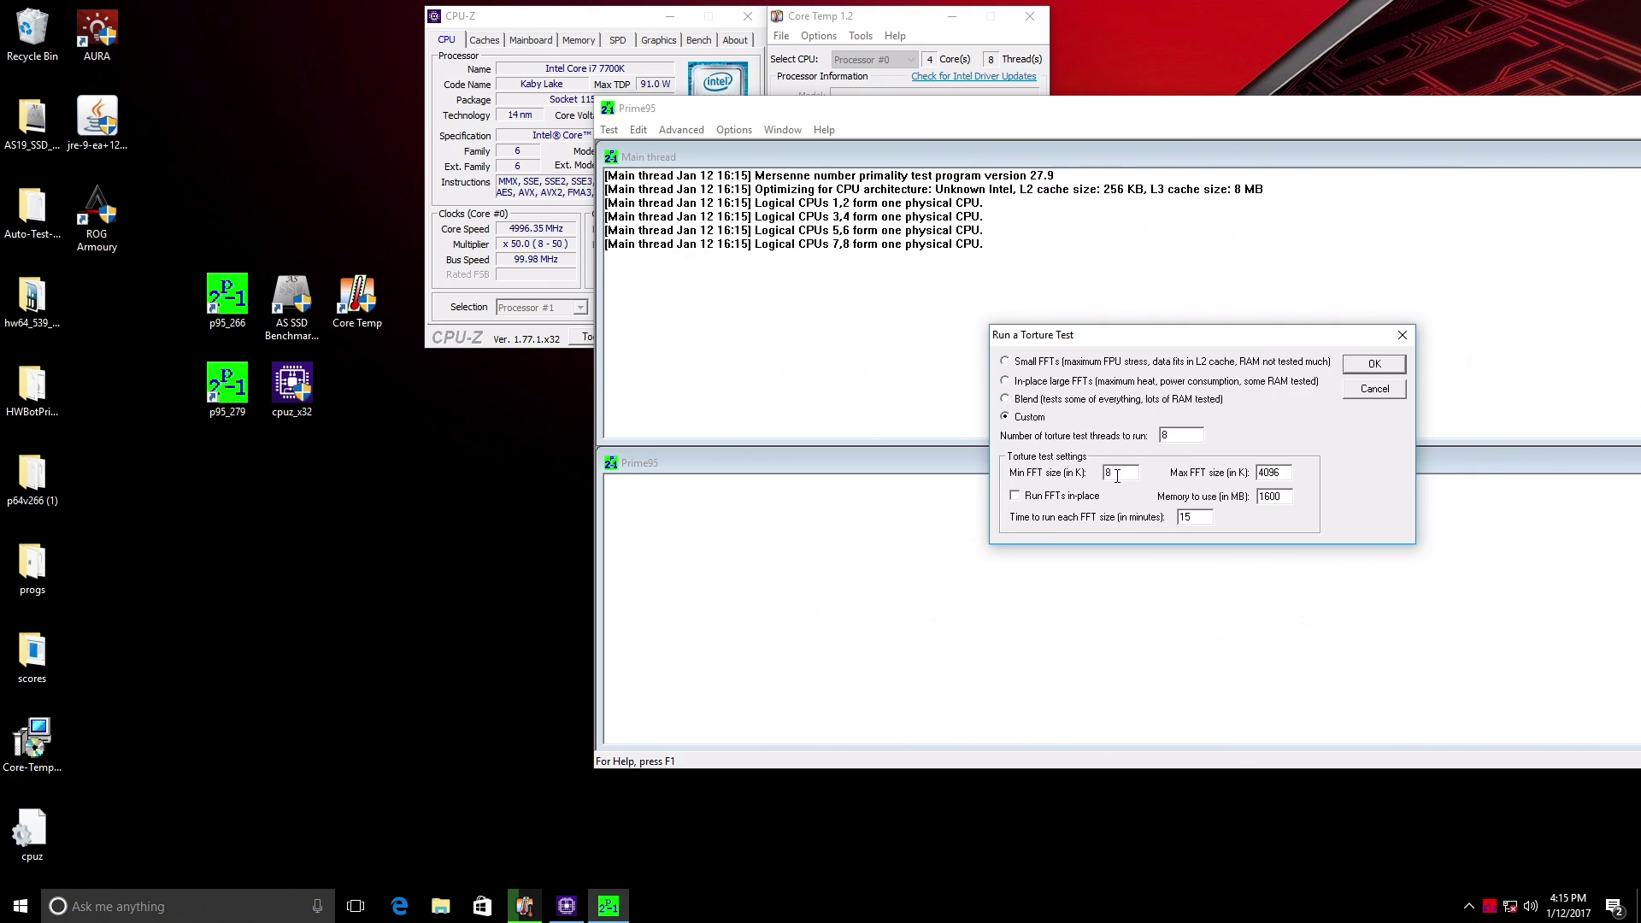
{"action": "double_click", "coordinate": [1117, 476]}
{"action": "type", "text": "1344"}
{"action": "key", "text": "Tab"}
{"action": "type", "text": "134"}
{"action": "key", "text": "Tab"}
{"action": "left_click", "coordinate": [1291, 472]}
{"action": "type", "text": "44"}
{"action": "left_click", "coordinate": [1048, 498]}
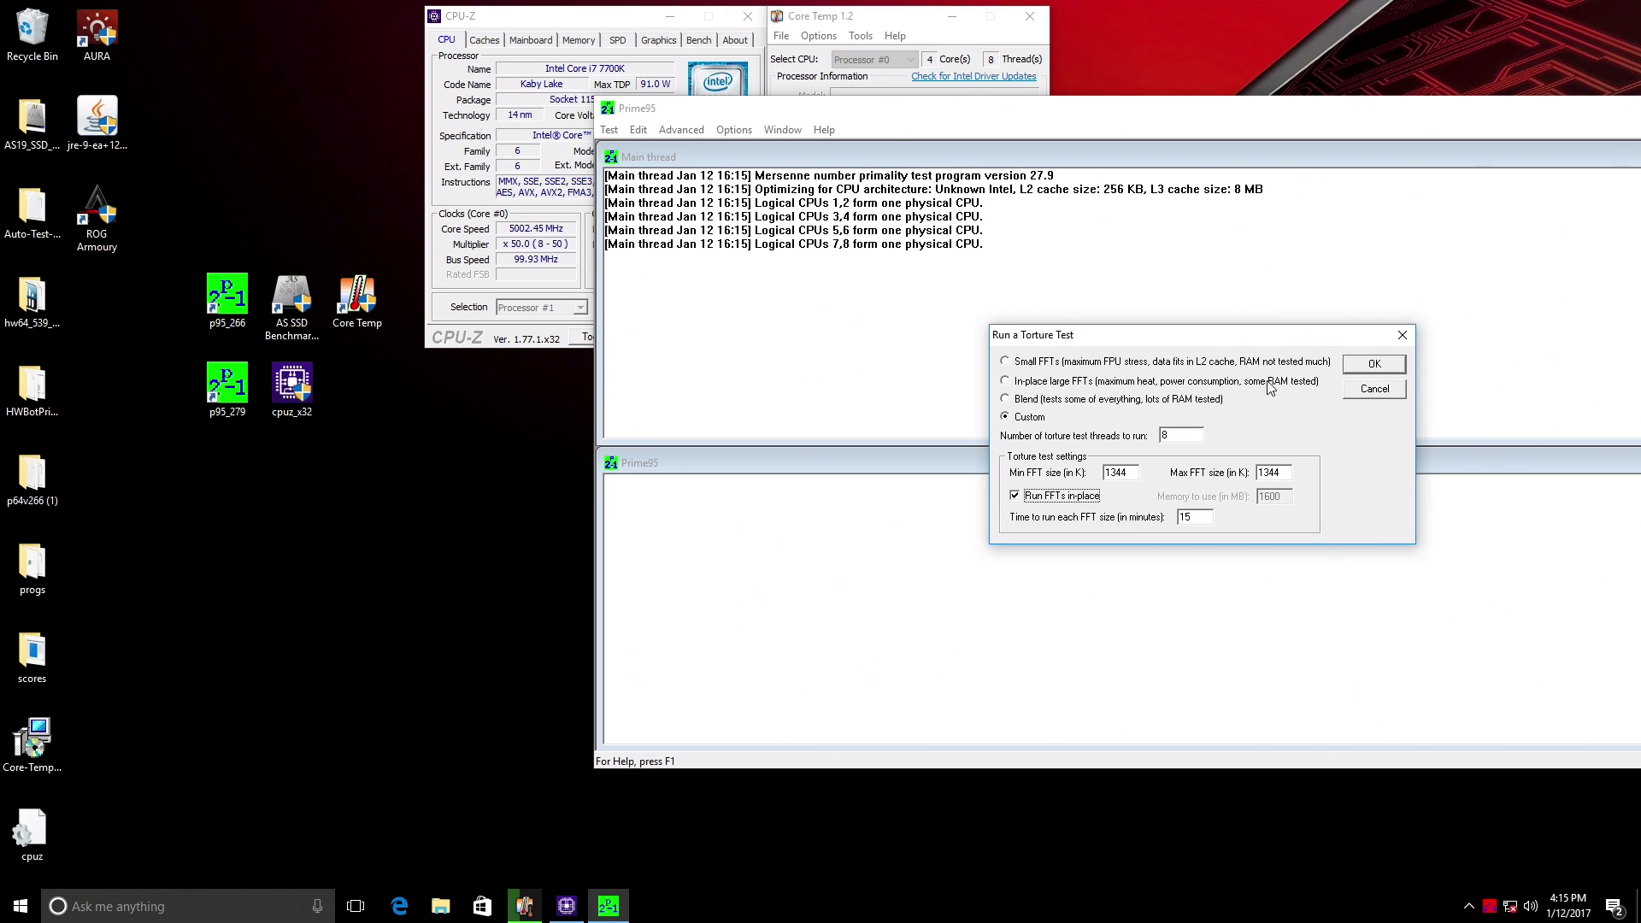
{"action": "left_click_drag", "start_coordinate": [531, 8], "coordinate": [333, 21]}
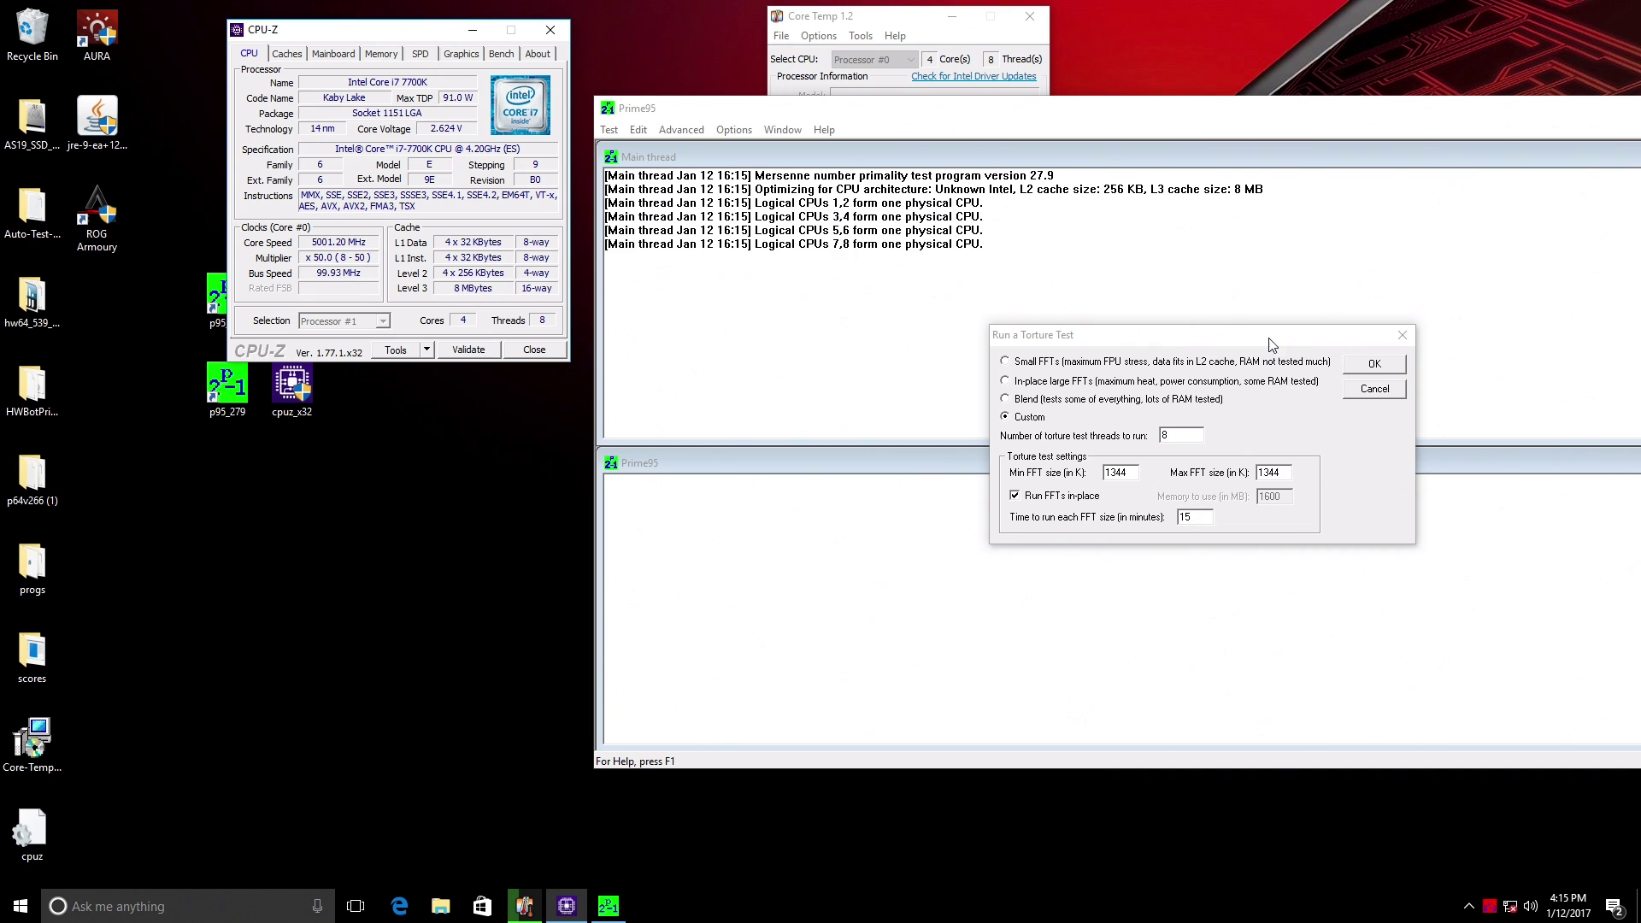
- Start the 8-worker torture test and watch CPU-Z drop to 4700 MHz at x47
{"action": "left_click", "coordinate": [1375, 363]}
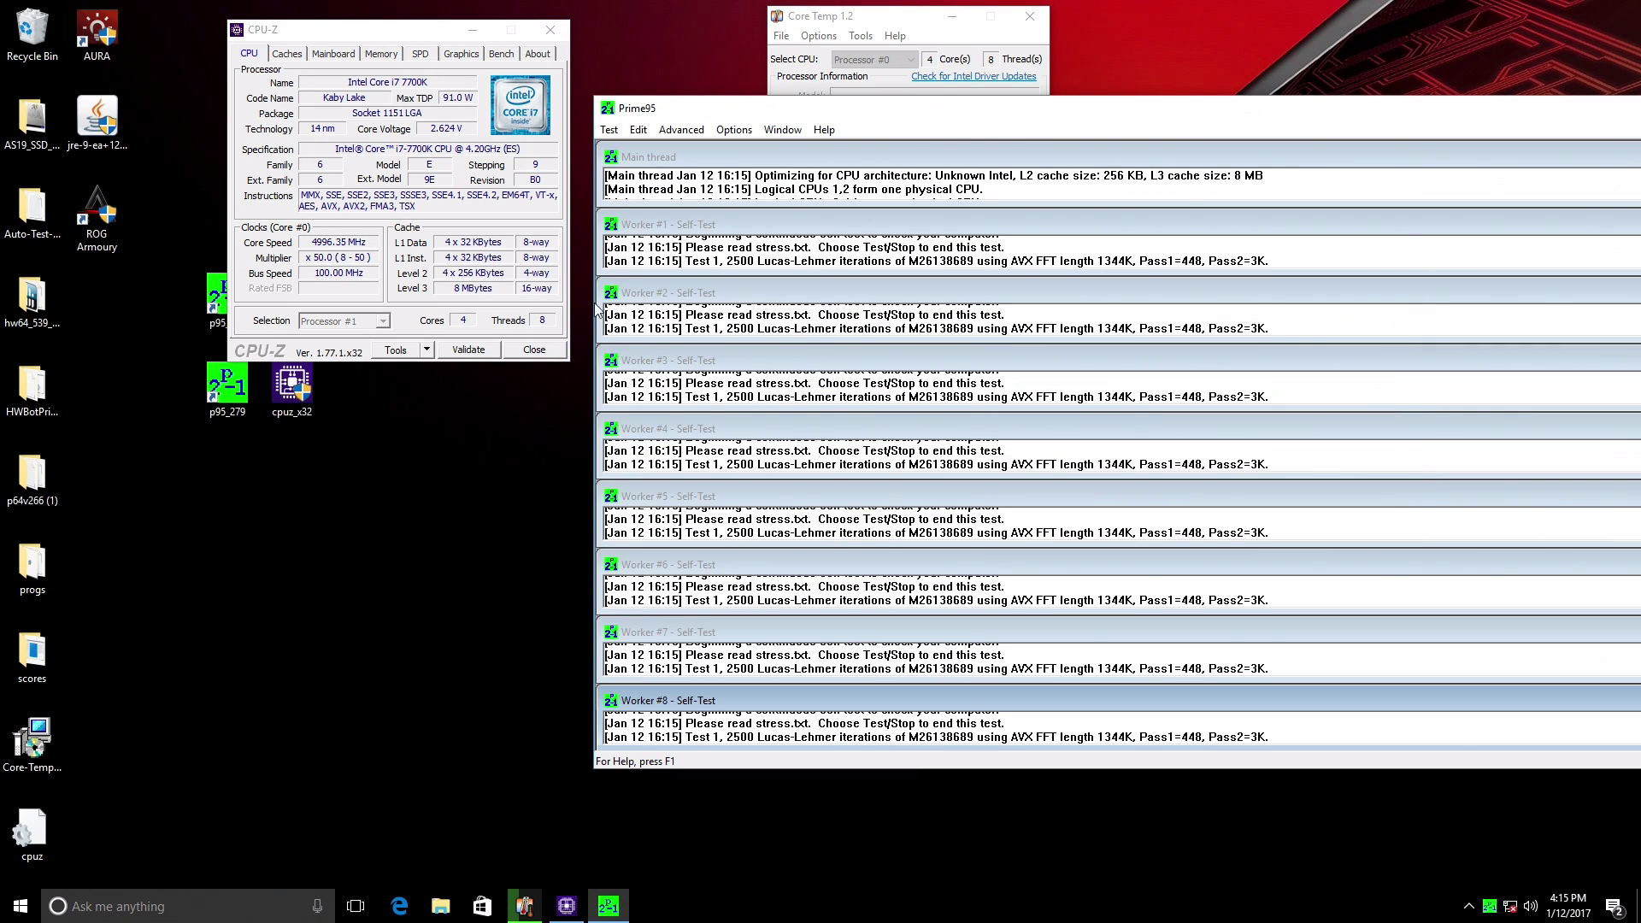
{"action": "left_click", "coordinate": [325, 256]}
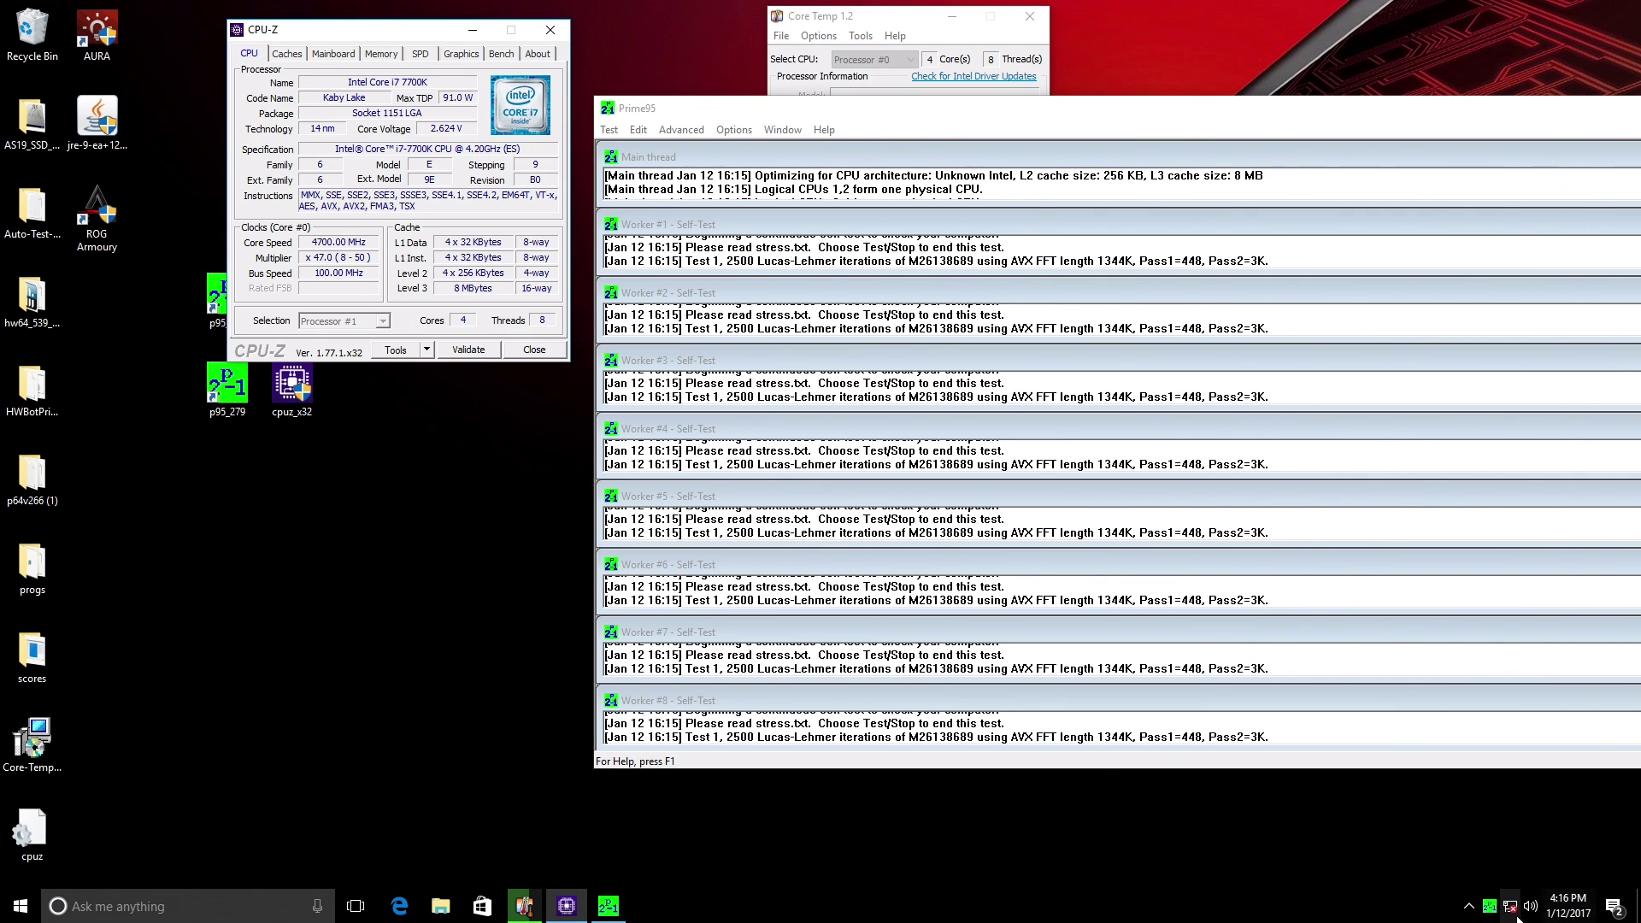
- Exit the running Prime95 from the tray and launch p95_266
{"action": "right_click", "coordinate": [1490, 906]}
{"action": "left_click", "coordinate": [1517, 876]}
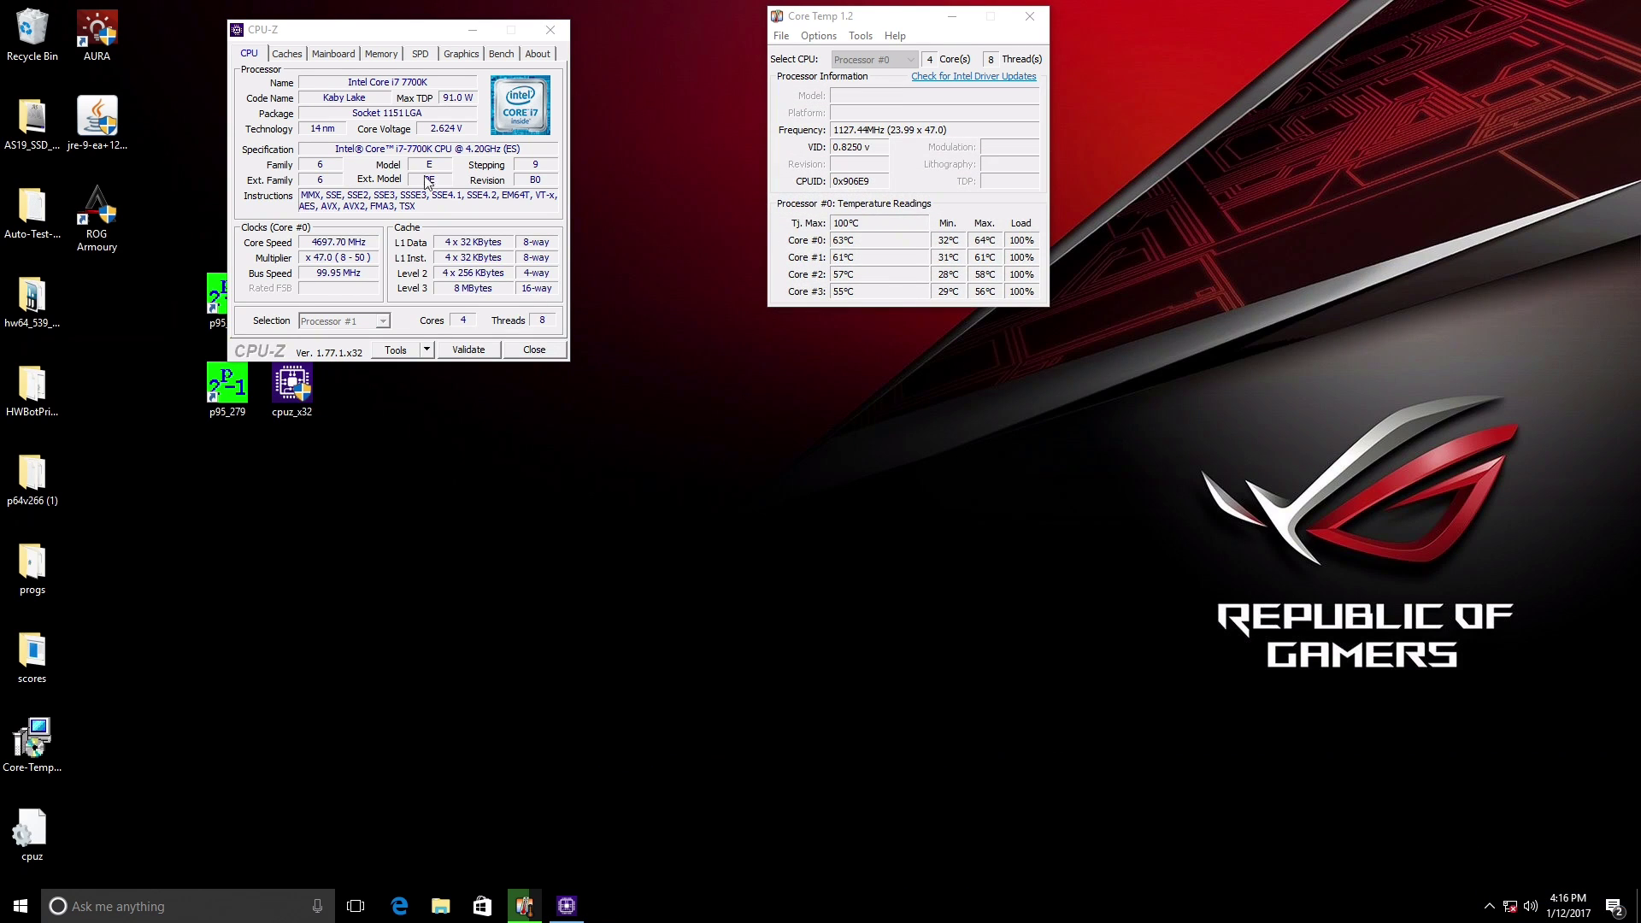
{"action": "left_click_drag", "start_coordinate": [342, 29], "coordinate": [491, 22]}
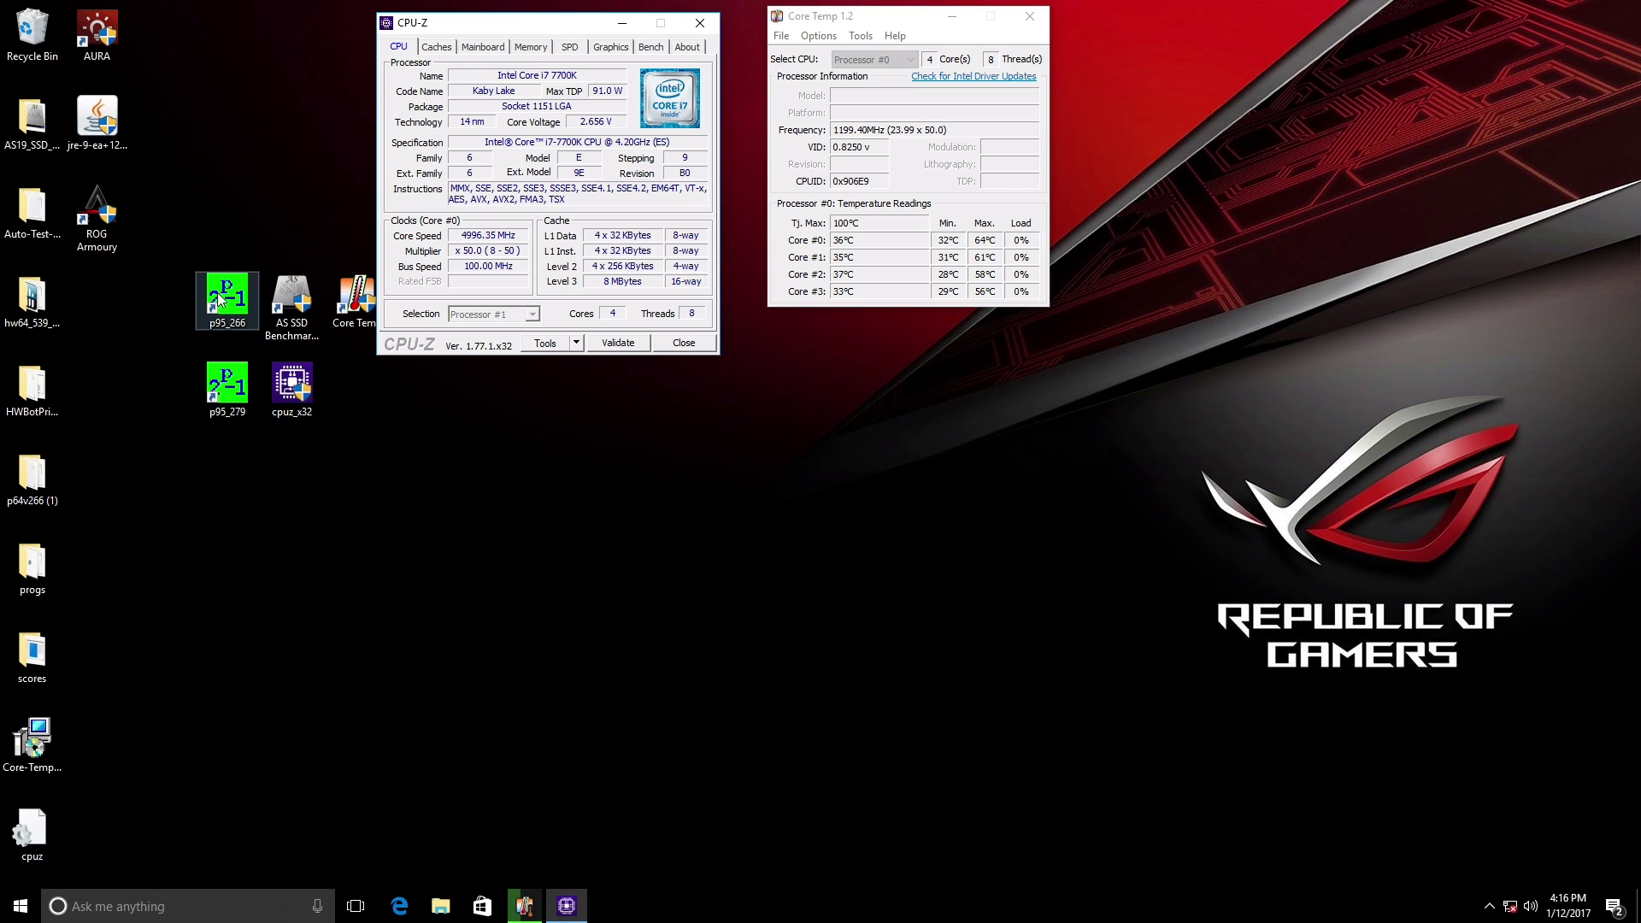
{"action": "left_click", "coordinate": [220, 330]}
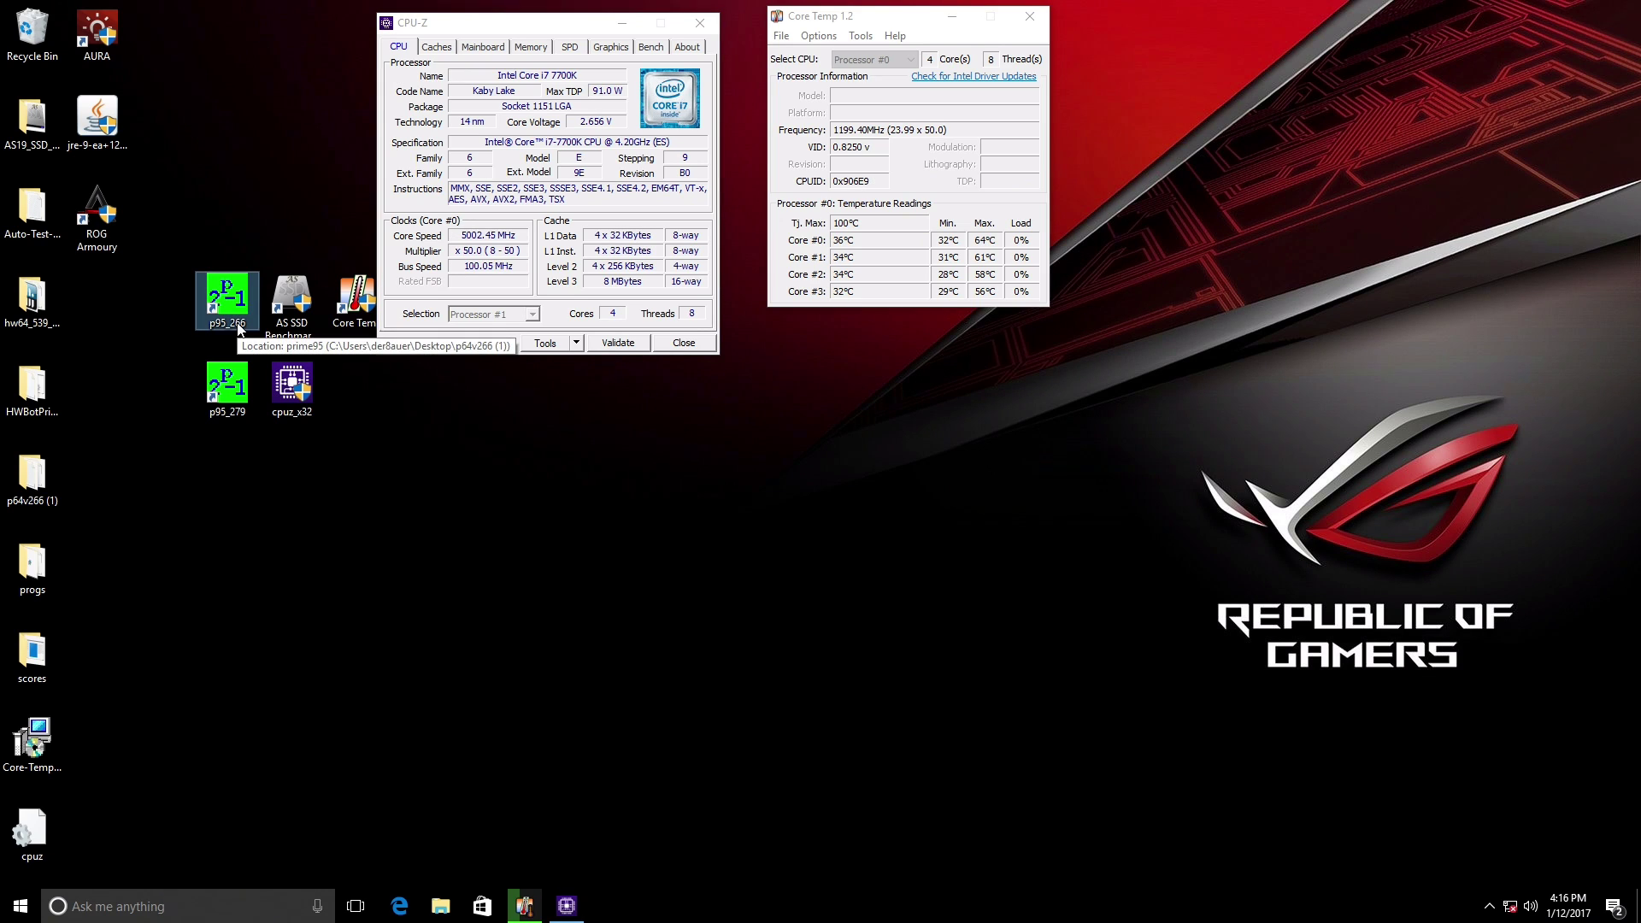
{"action": "double_click", "coordinate": [238, 329]}
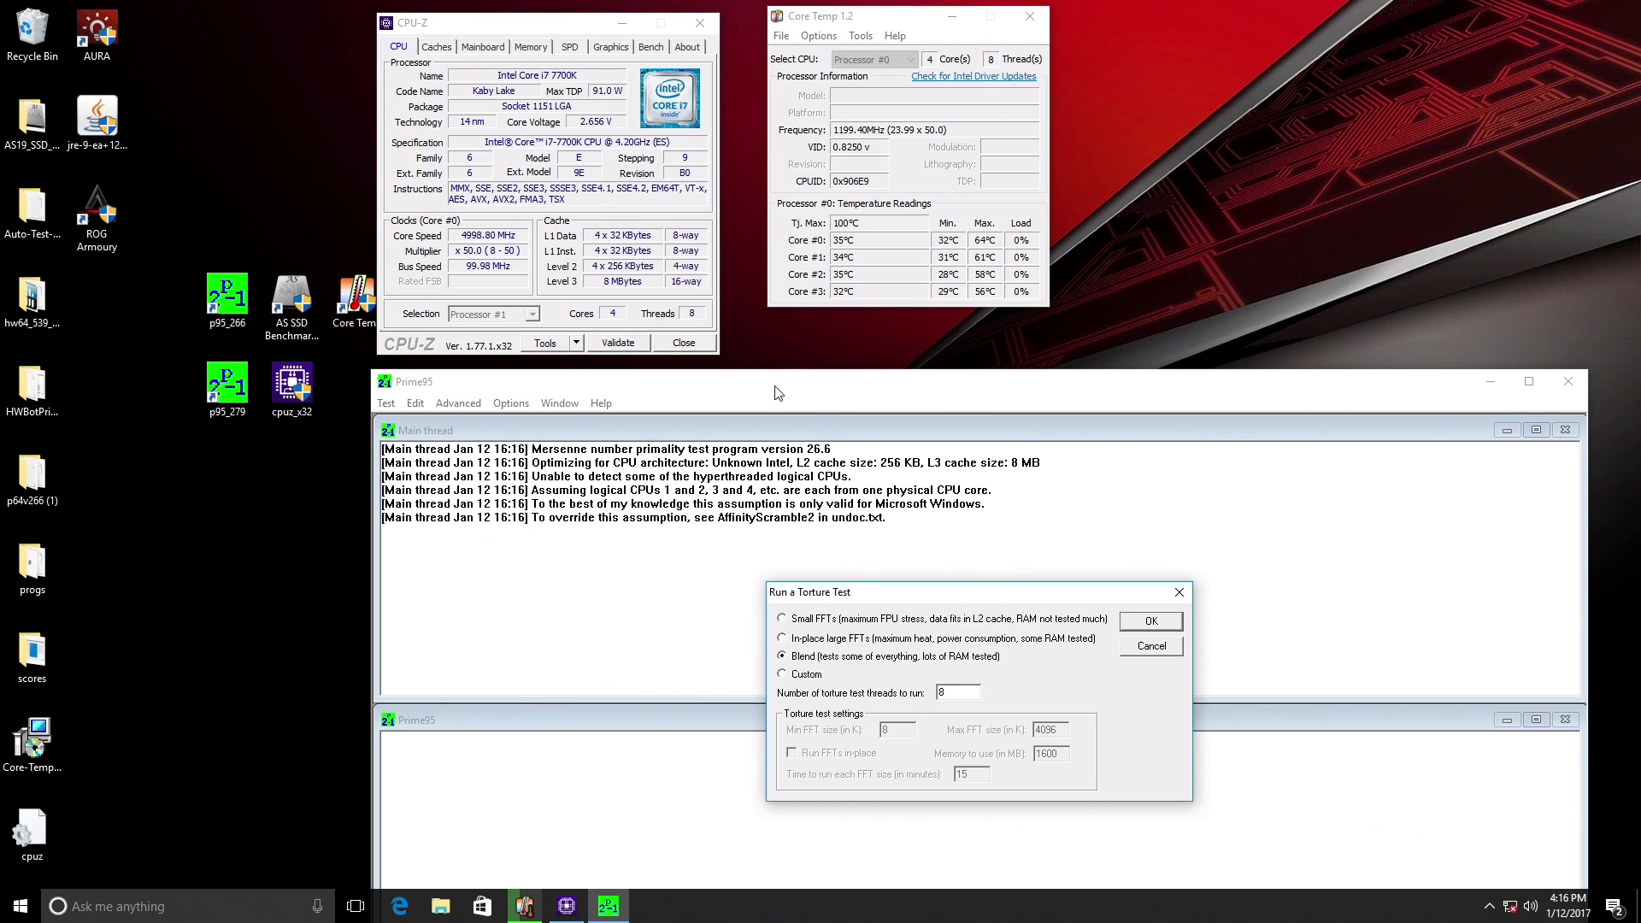
- Start a Custom torture test with 1344K min and max FFT sizes, run in-place
{"action": "left_click", "coordinate": [781, 675]}
{"action": "left_click_drag", "start_coordinate": [871, 729], "coordinate": [810, 733]}
{"action": "type", "text": "13"}
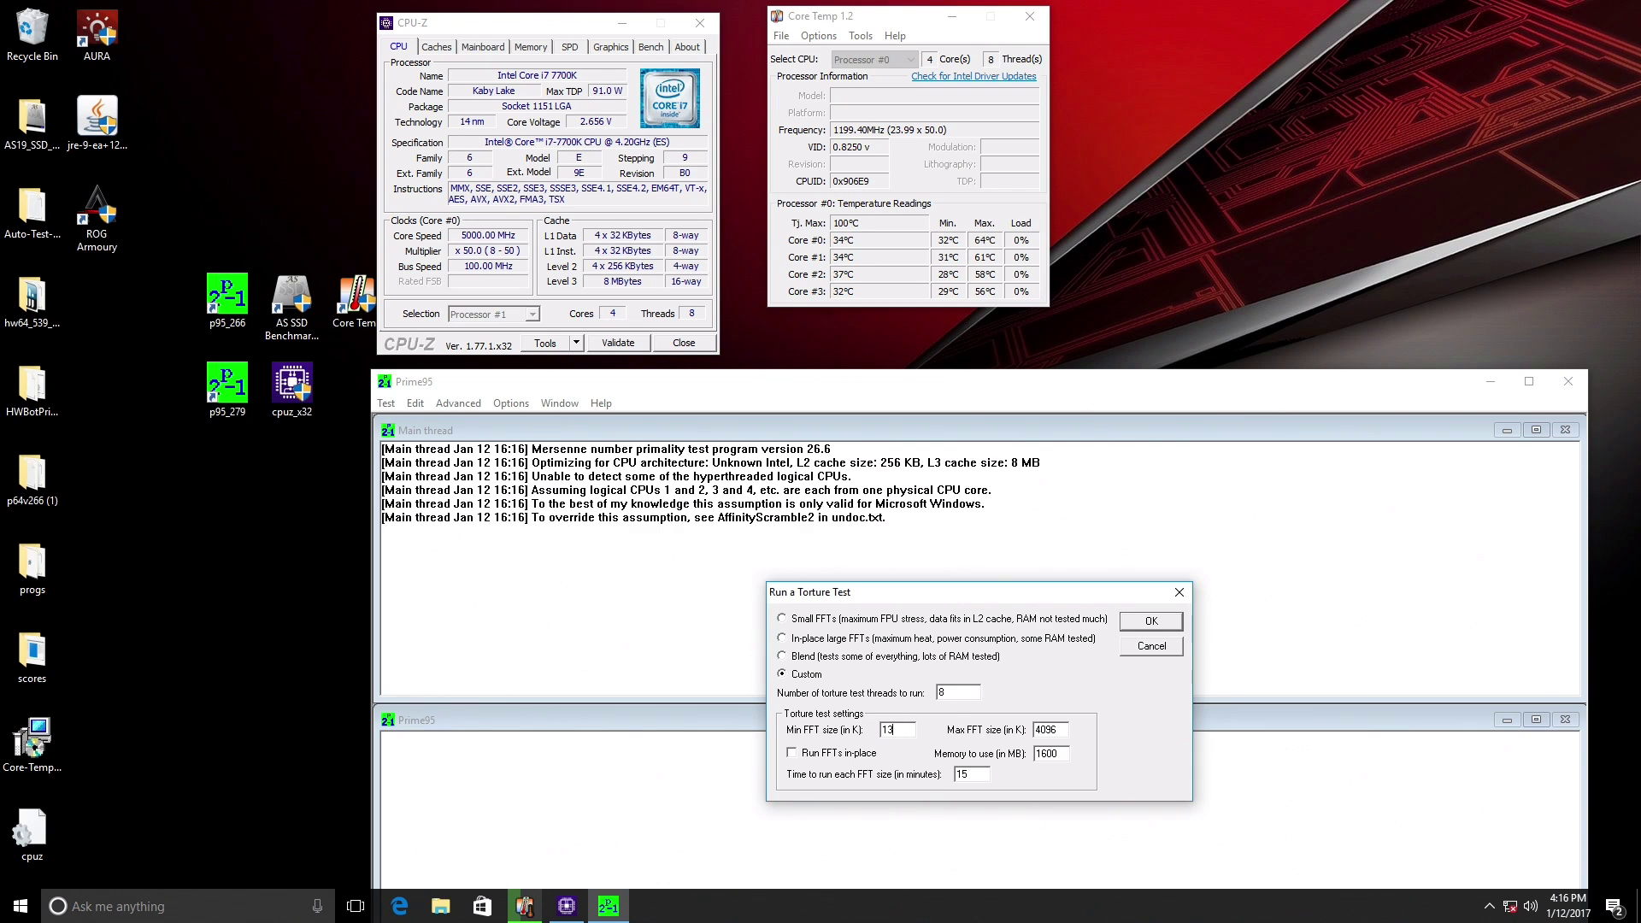
{"action": "type", "text": "44"}
{"action": "key", "text": "Tab"}
{"action": "type", "text": "1"}
{"action": "left_click", "coordinate": [807, 753]}
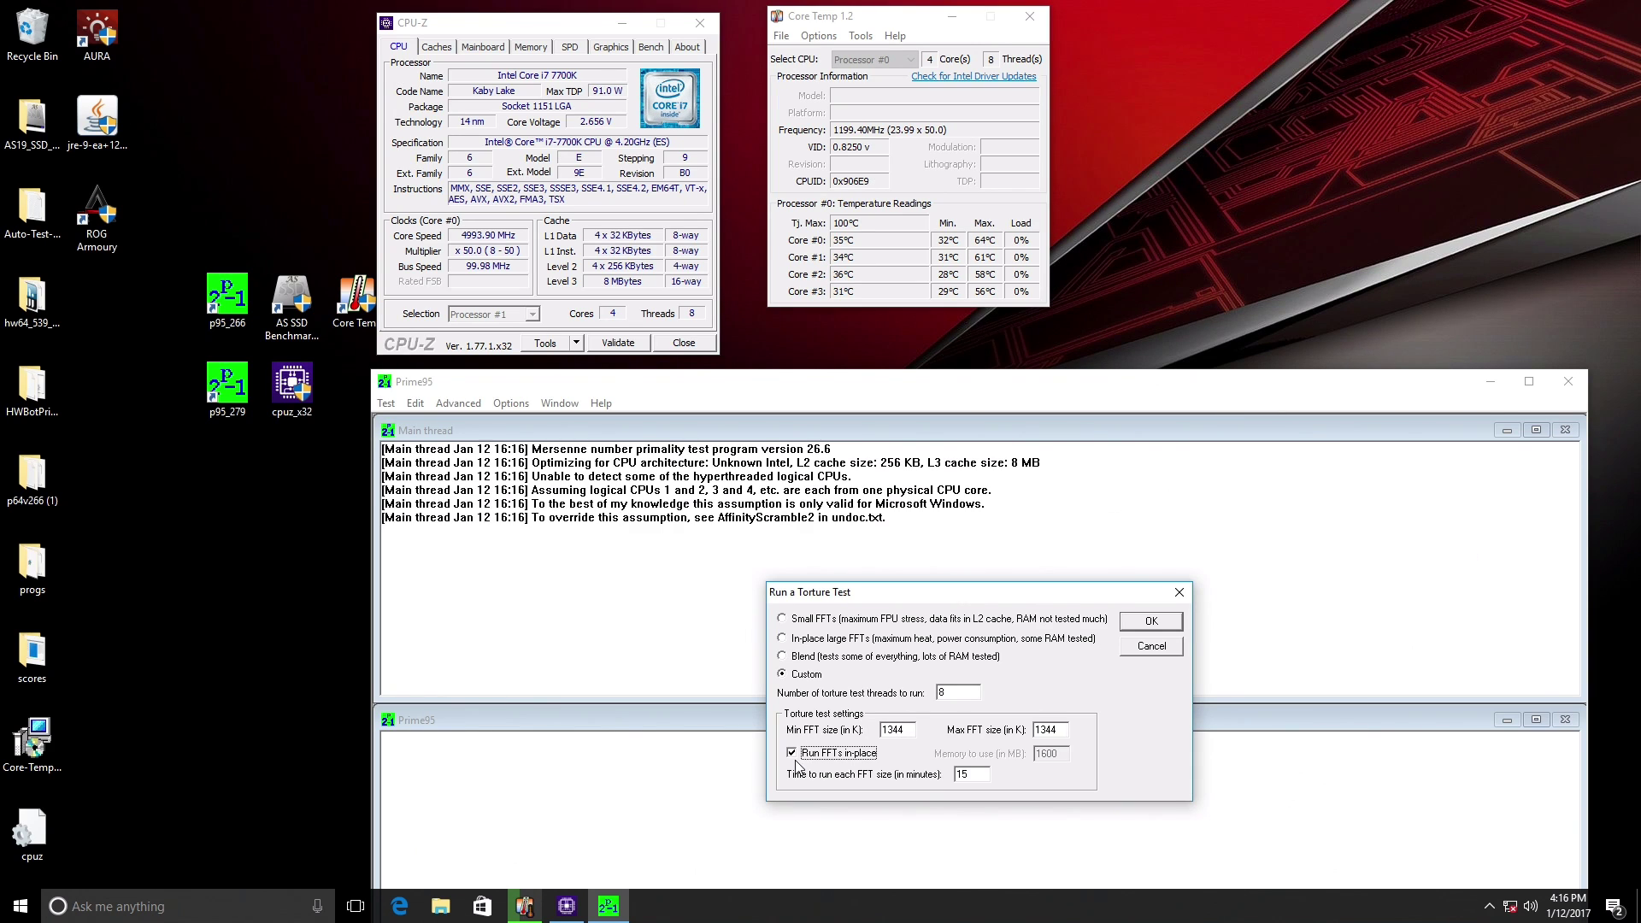
{"action": "left_click", "coordinate": [1146, 619]}
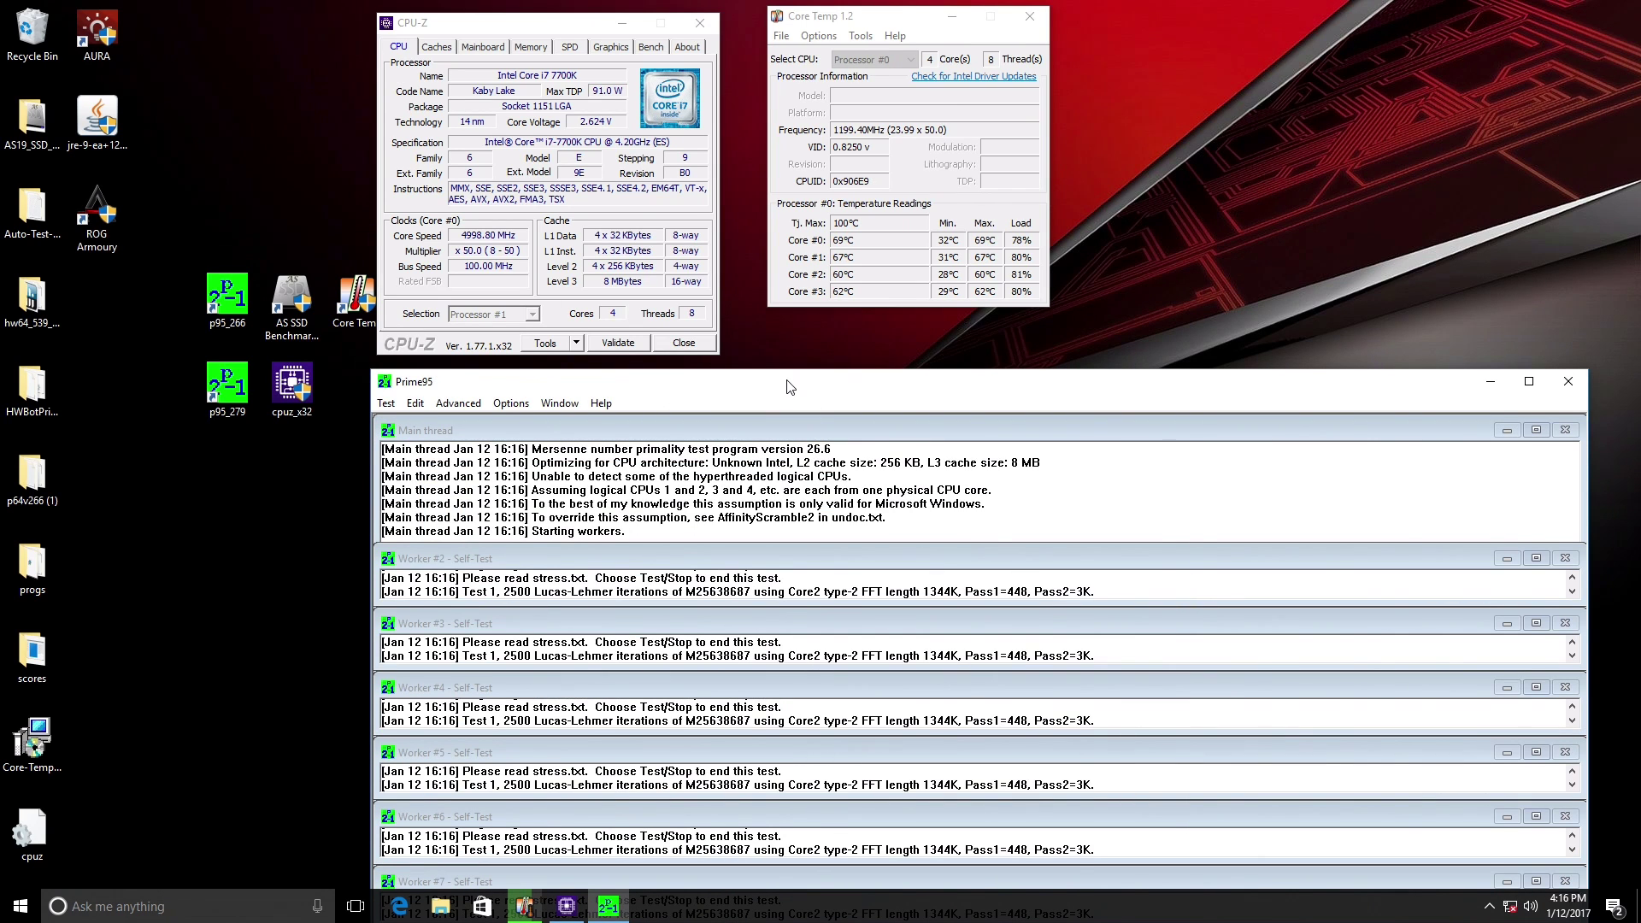
- Arrange Prime95 and Core Temp at the top left to watch all four cores at 100% load
{"action": "left_click_drag", "start_coordinate": [788, 386], "coordinate": [784, 374]}
{"action": "left_click_drag", "start_coordinate": [881, 18], "coordinate": [196, 60]}
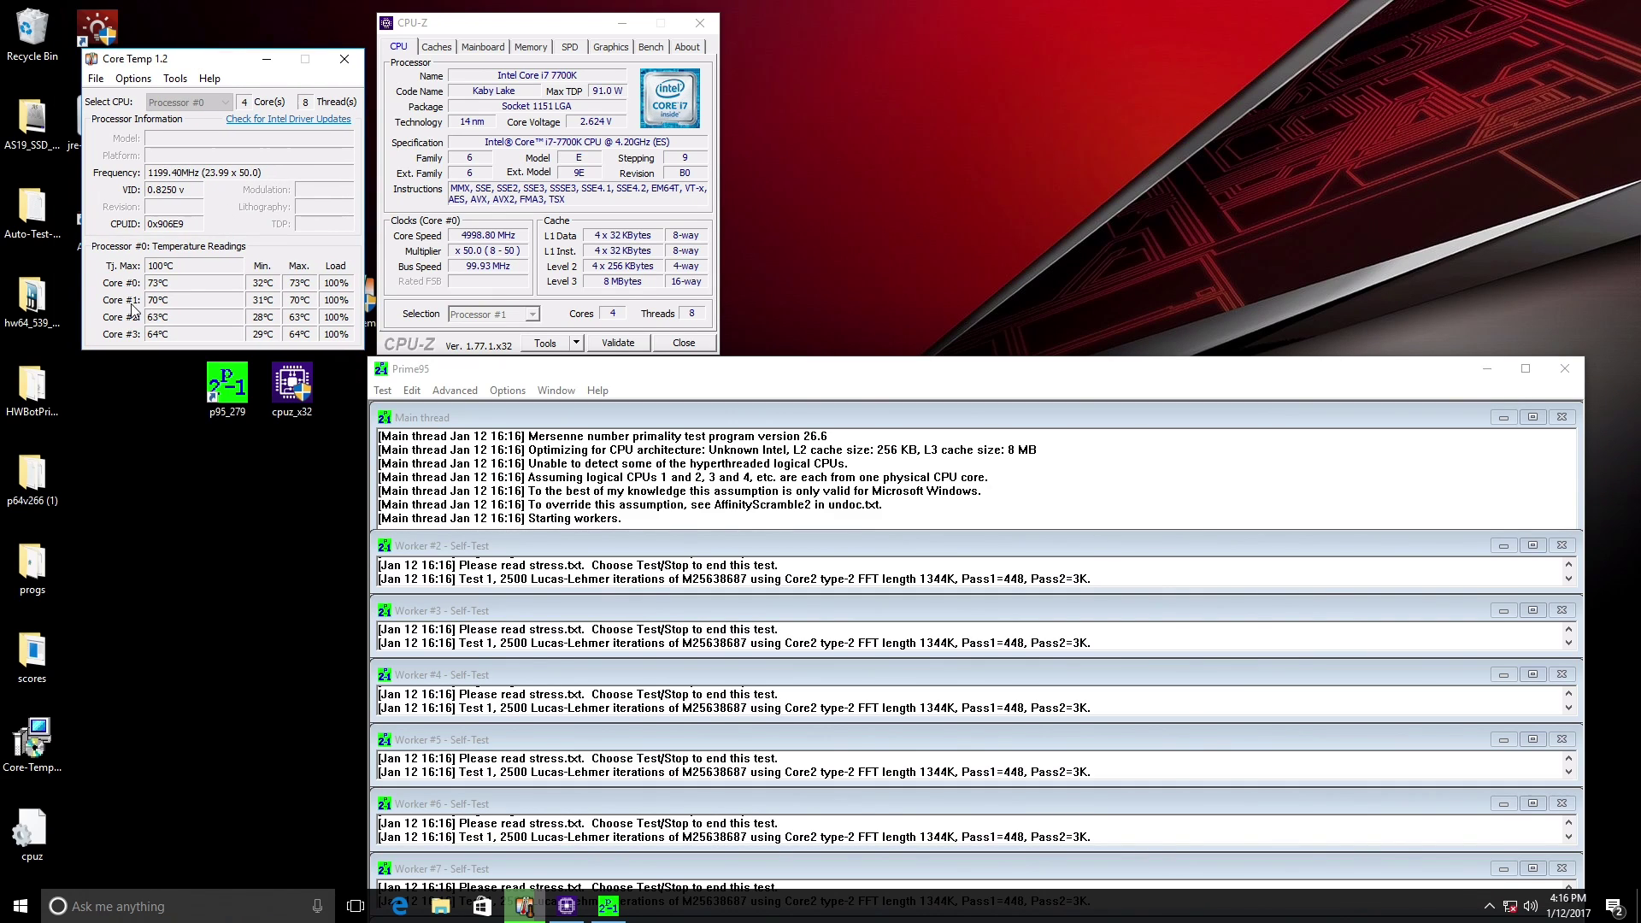